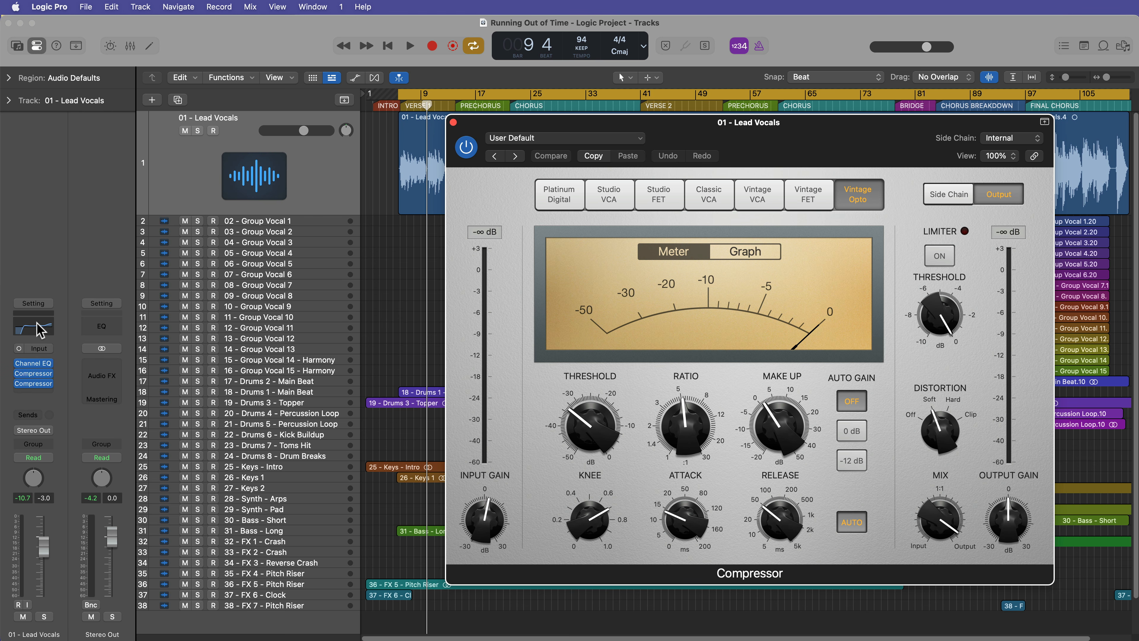
- Close the Lead Vocals Compressor window and bring up the mixer showing the vocal channel strips
left_click(454, 122)
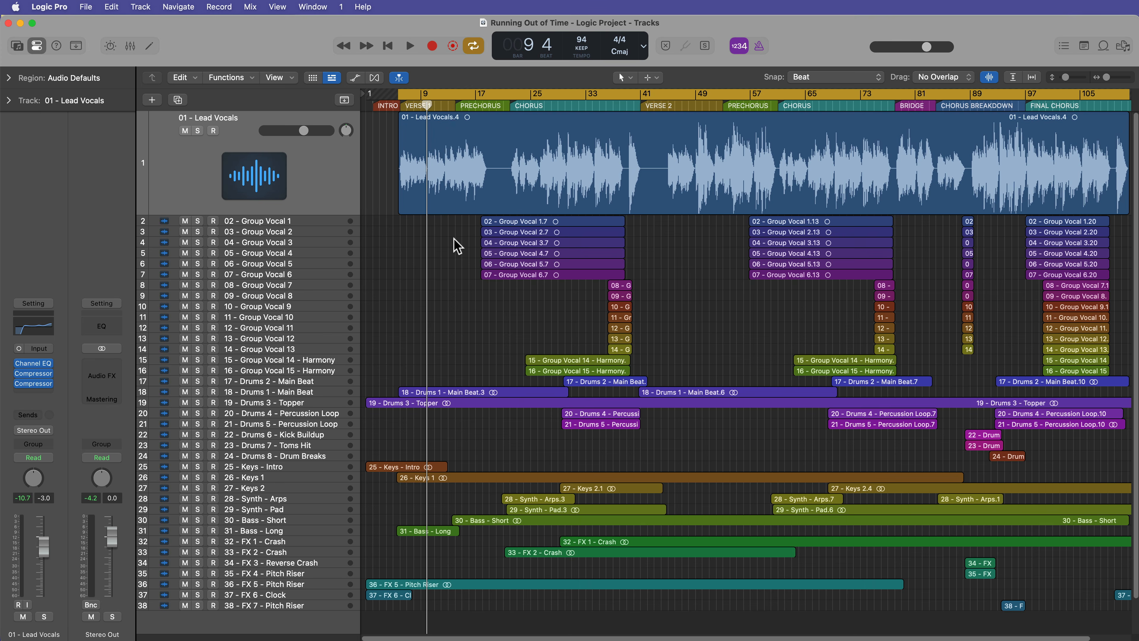
key("x")
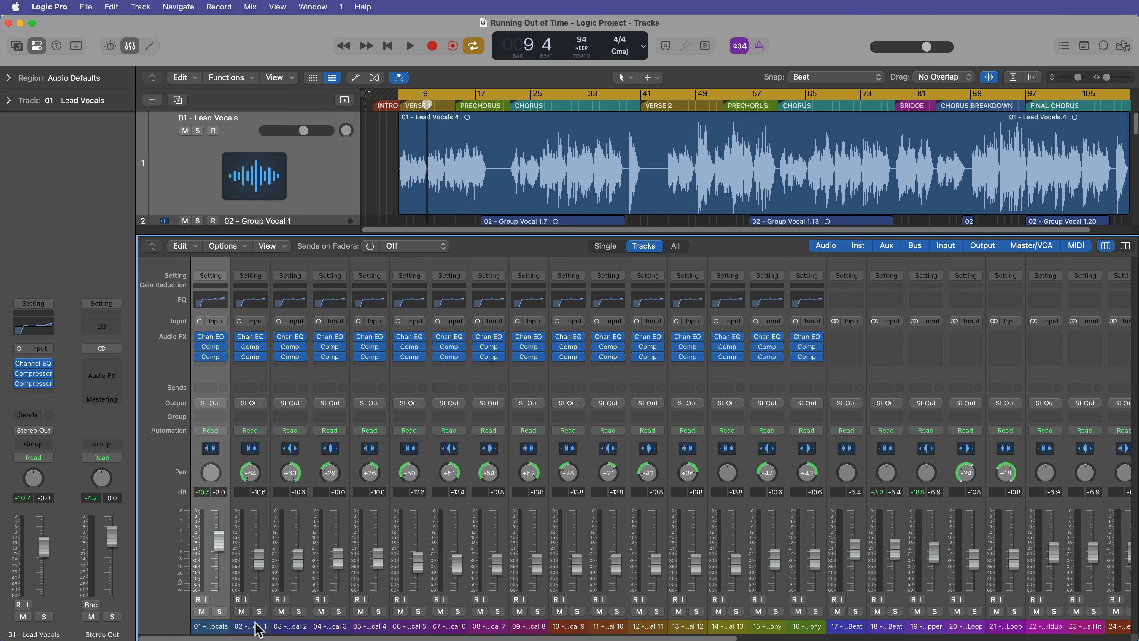
left_click_drag(255, 623, 811, 625)
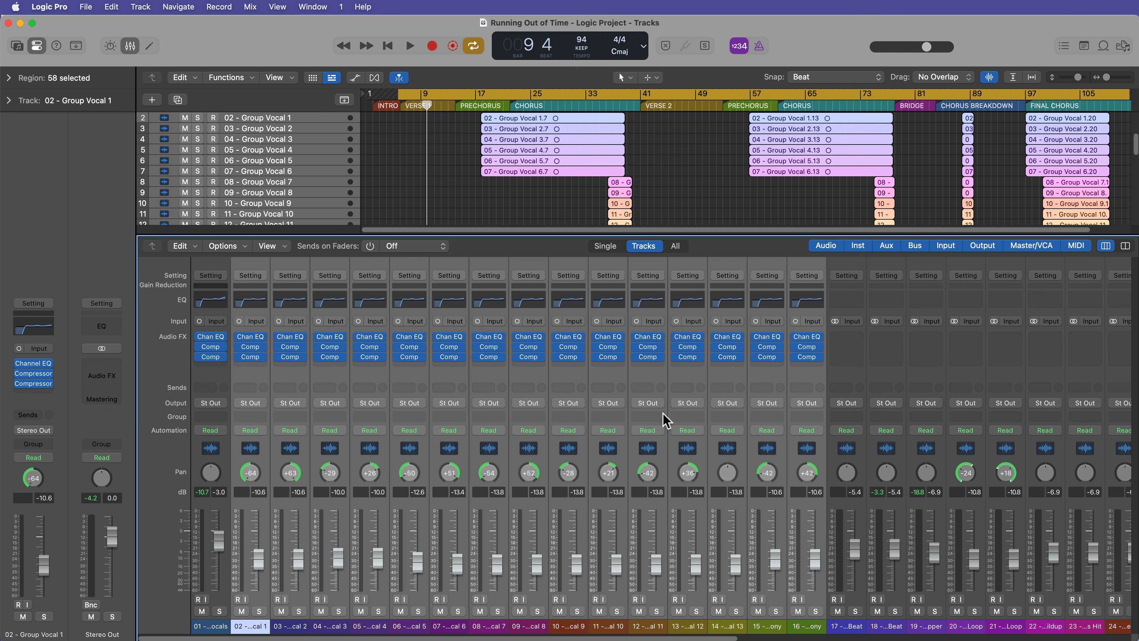
left_click(226, 626)
key("x")
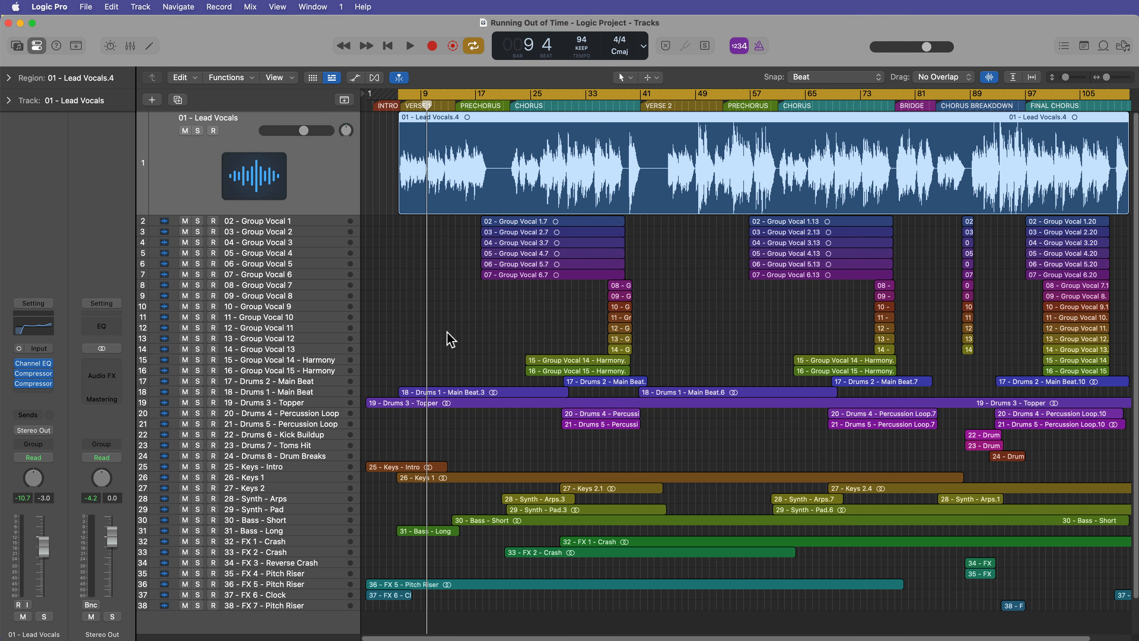
left_click(441, 324)
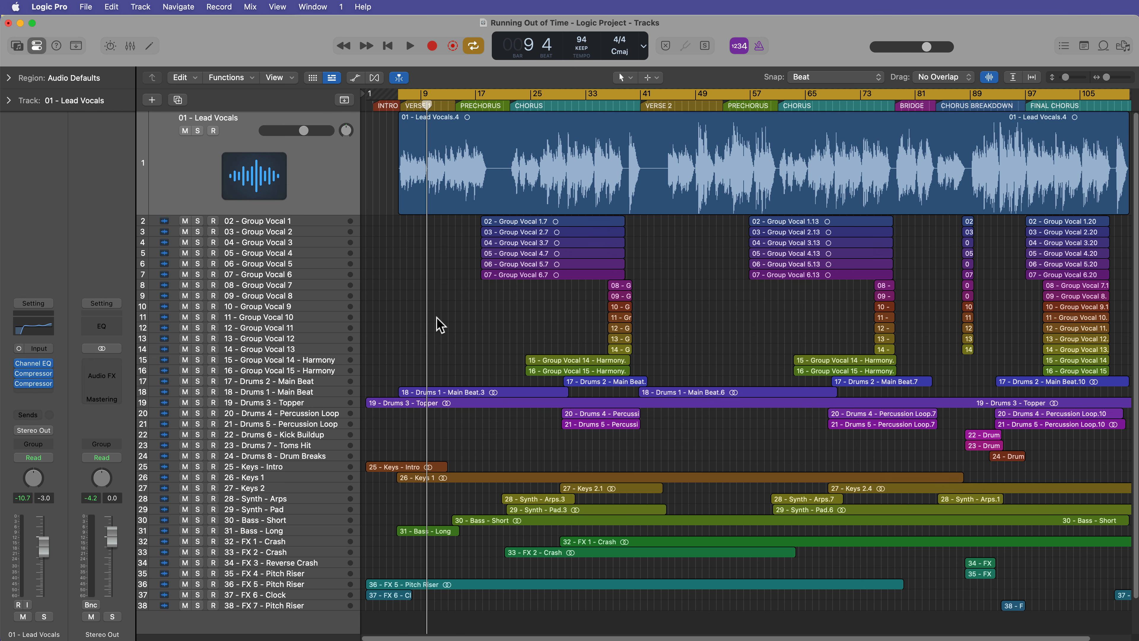
key("x")
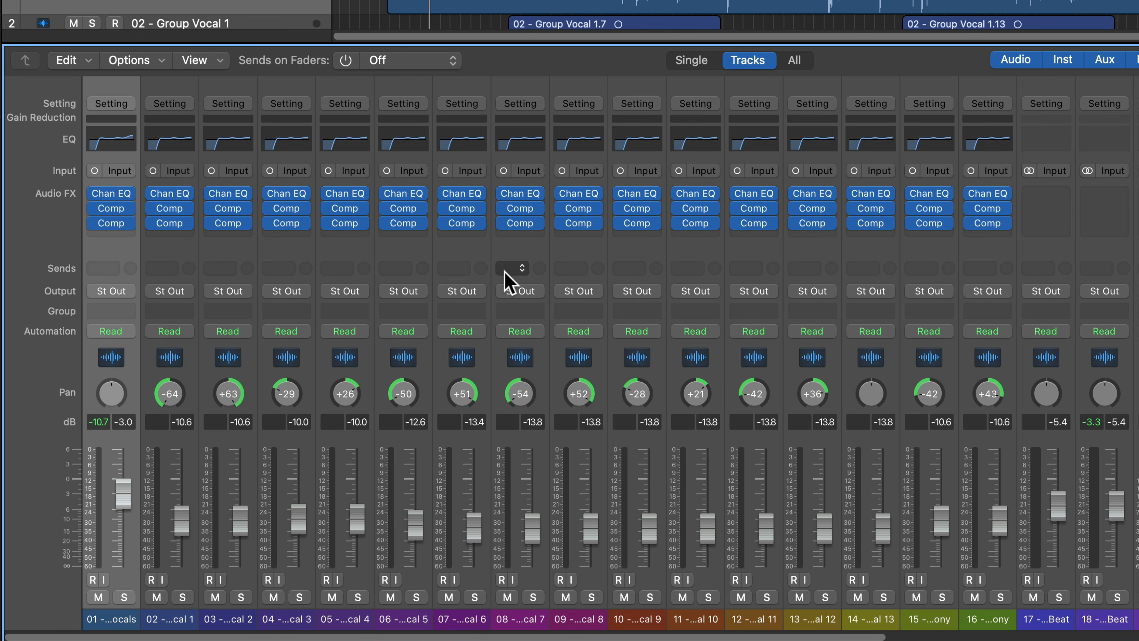
- Check the Sends entry among the channel strip components for vocal channels 01 to 16
left_click_drag(125, 617, 994, 622)
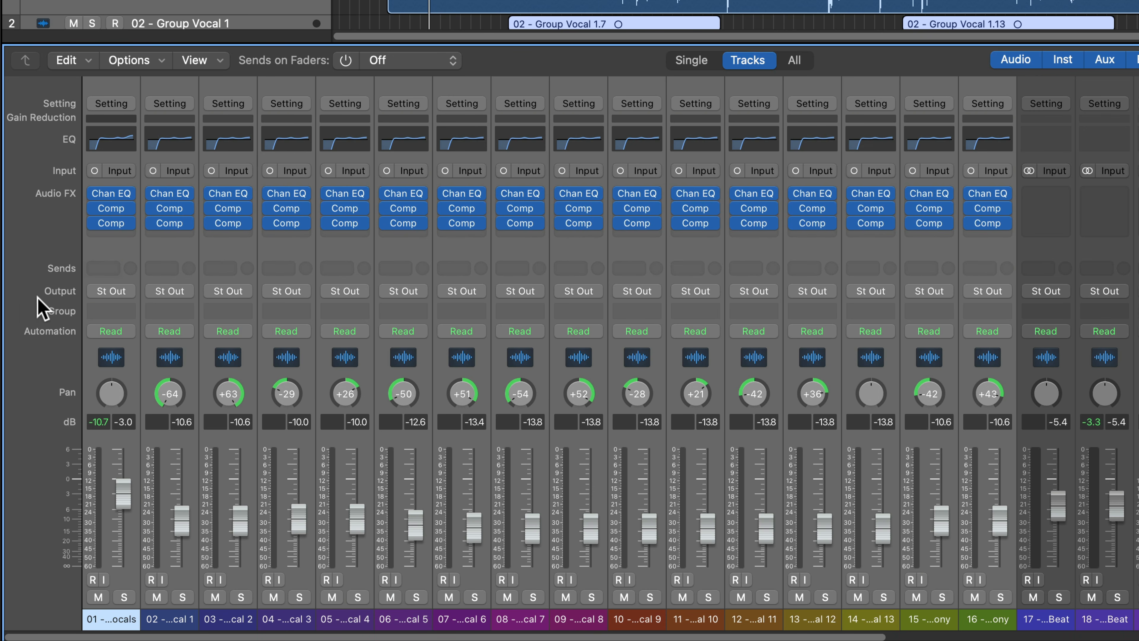
left_click(50, 234)
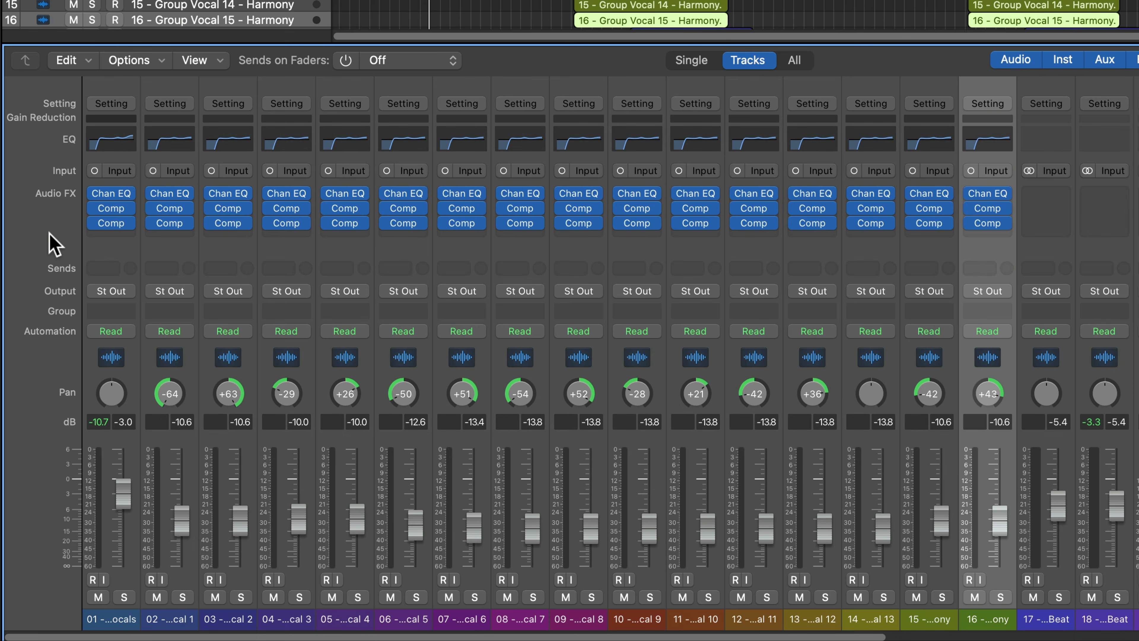
right_click(337, 246)
mouse_move(527, 305)
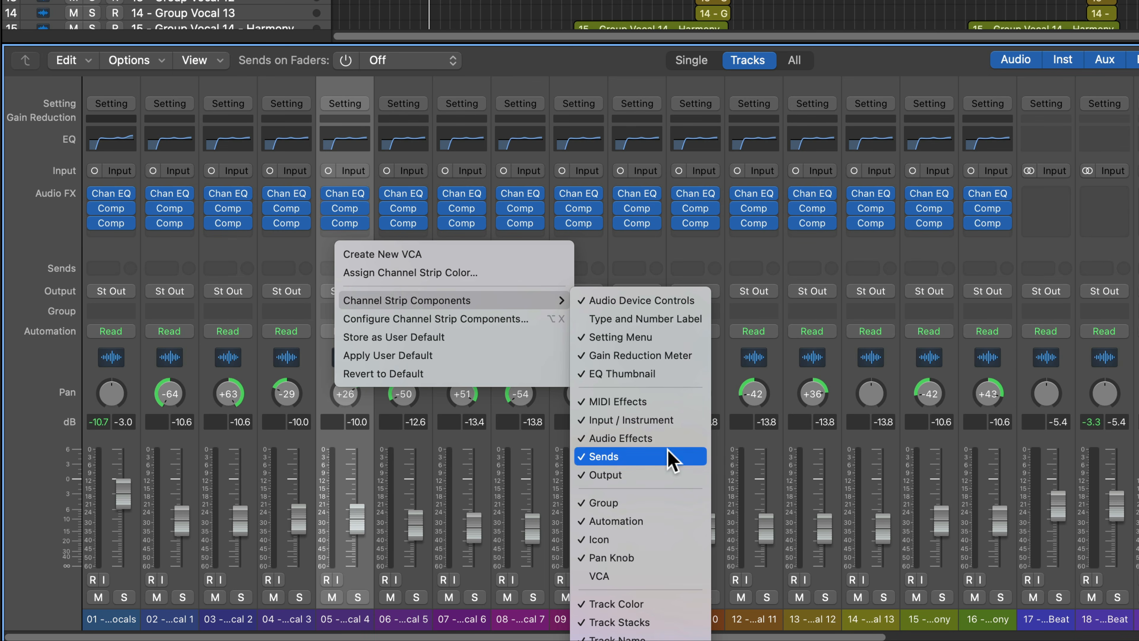
left_click(48, 229)
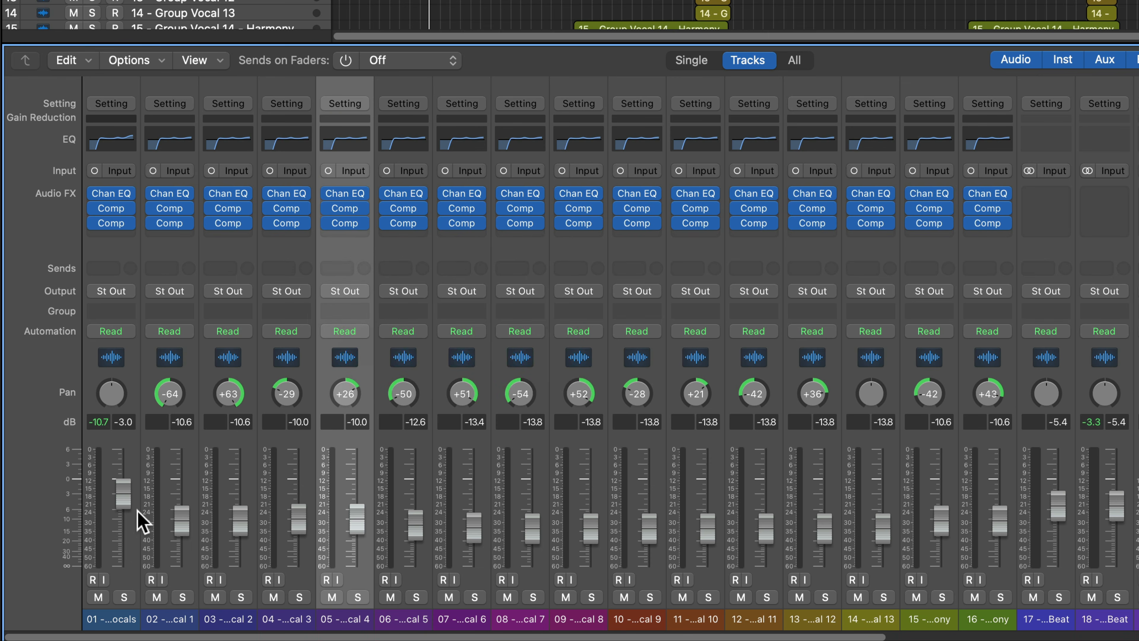
left_click_drag(120, 618, 979, 618)
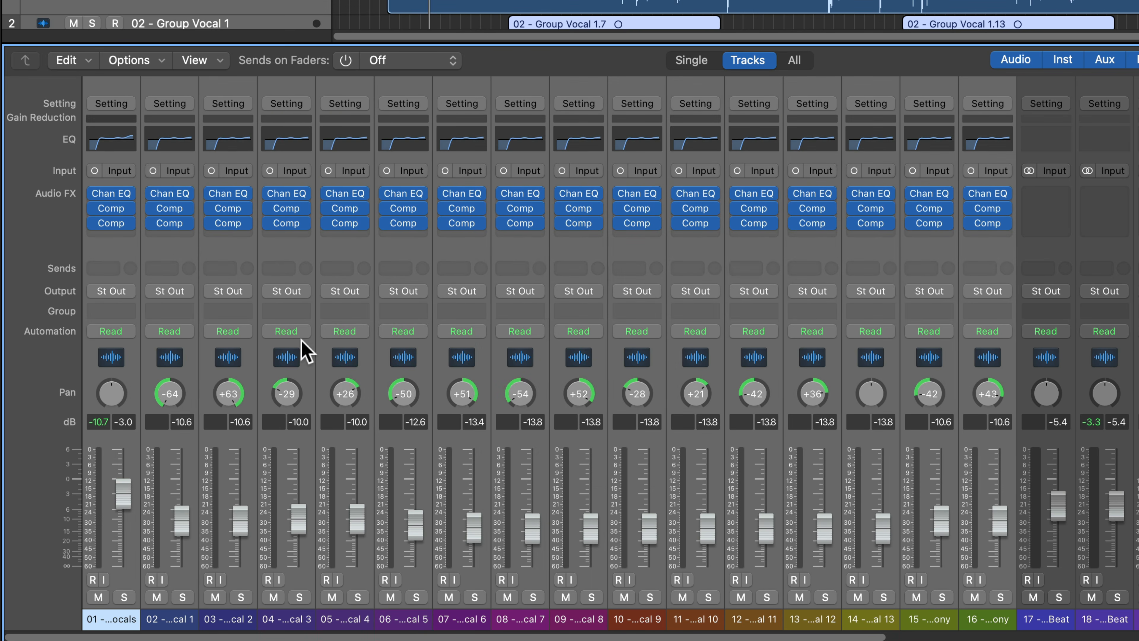
- Examine the send, output and input routing options of the Lead Vocals channel, including their bus lists
left_click(121, 622)
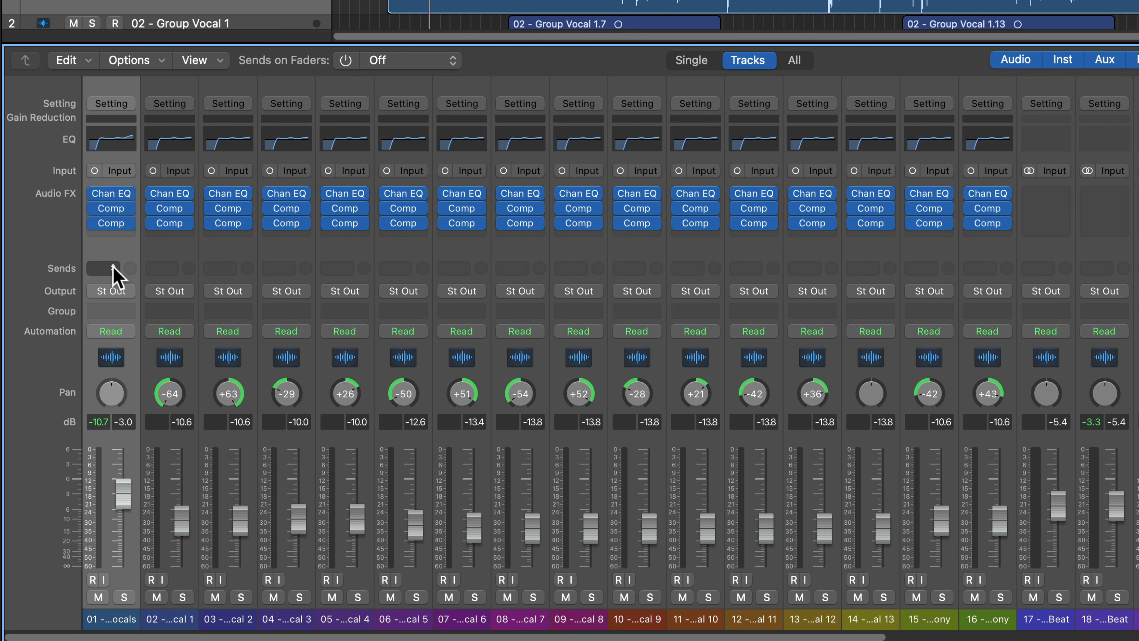
left_click(104, 269)
mouse_move(153, 296)
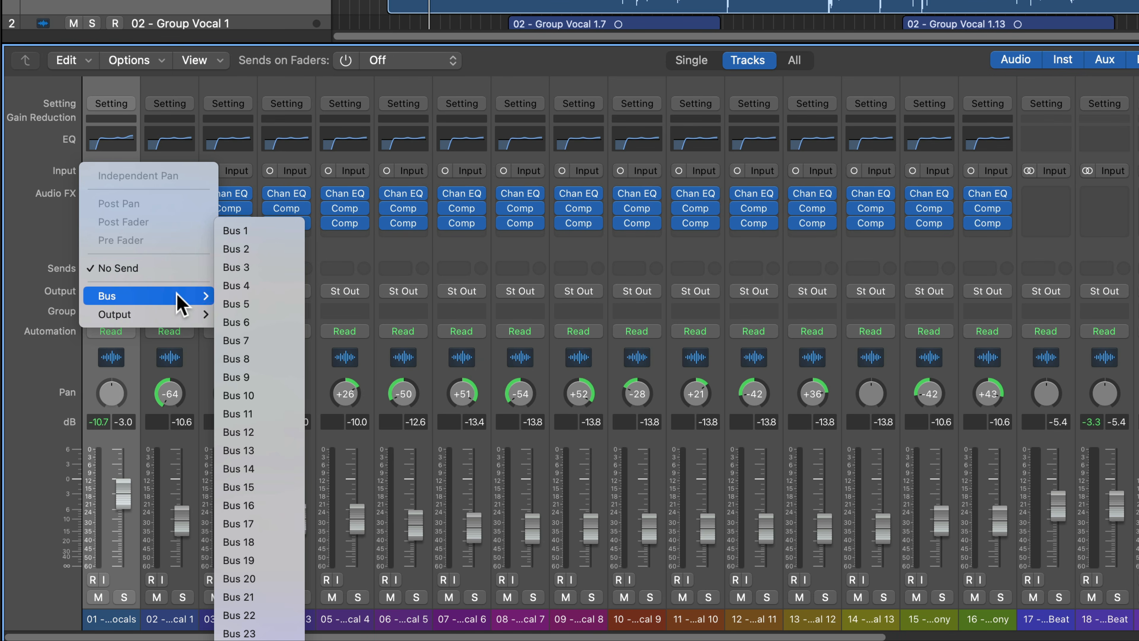
mouse_move(175, 316)
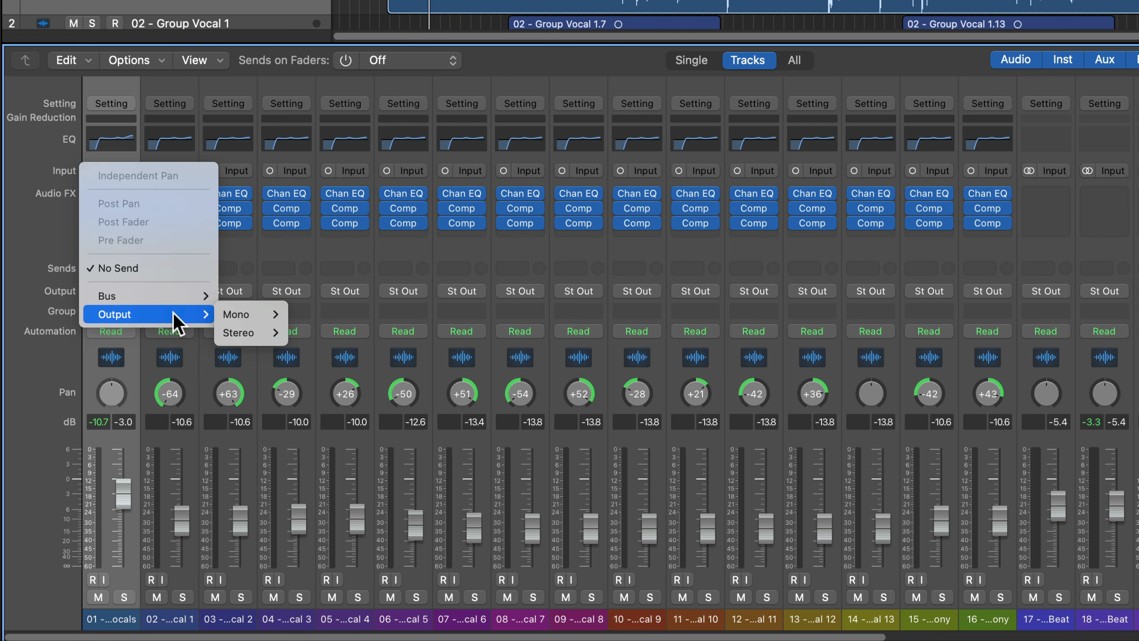
mouse_move(240, 316)
left_click(38, 224)
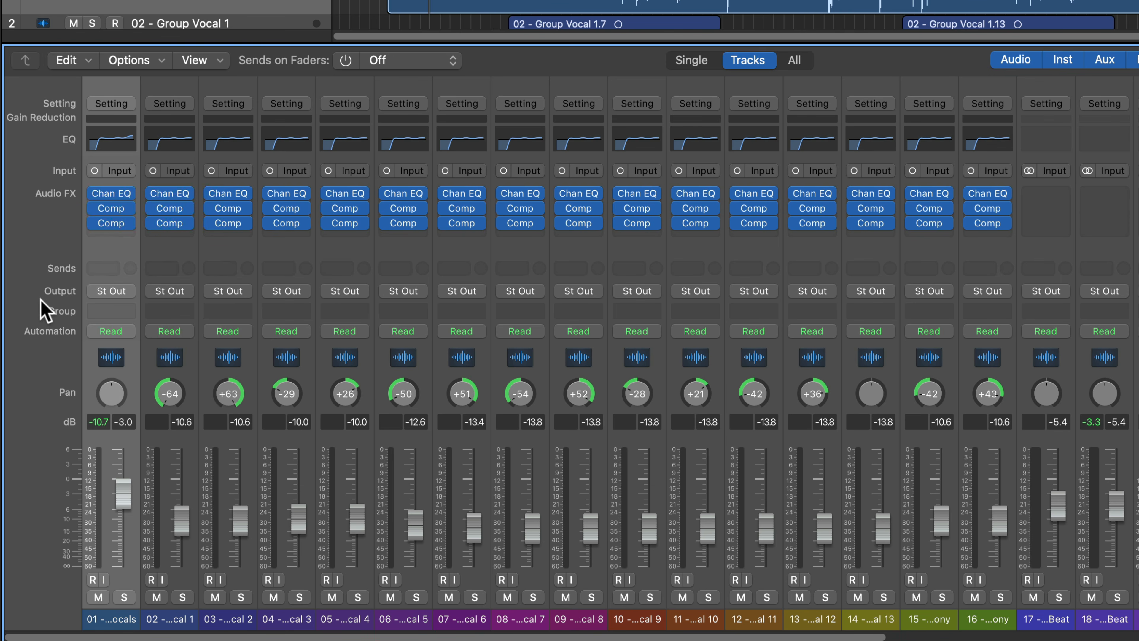
left_click(122, 293)
mouse_move(162, 349)
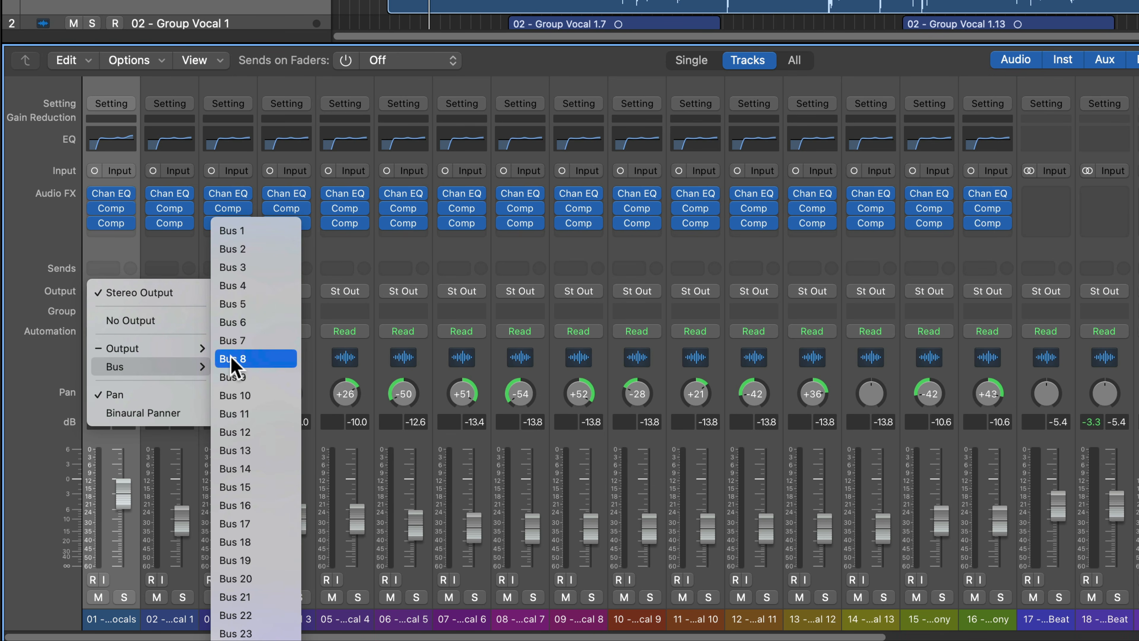
left_click(28, 255)
left_click(124, 171)
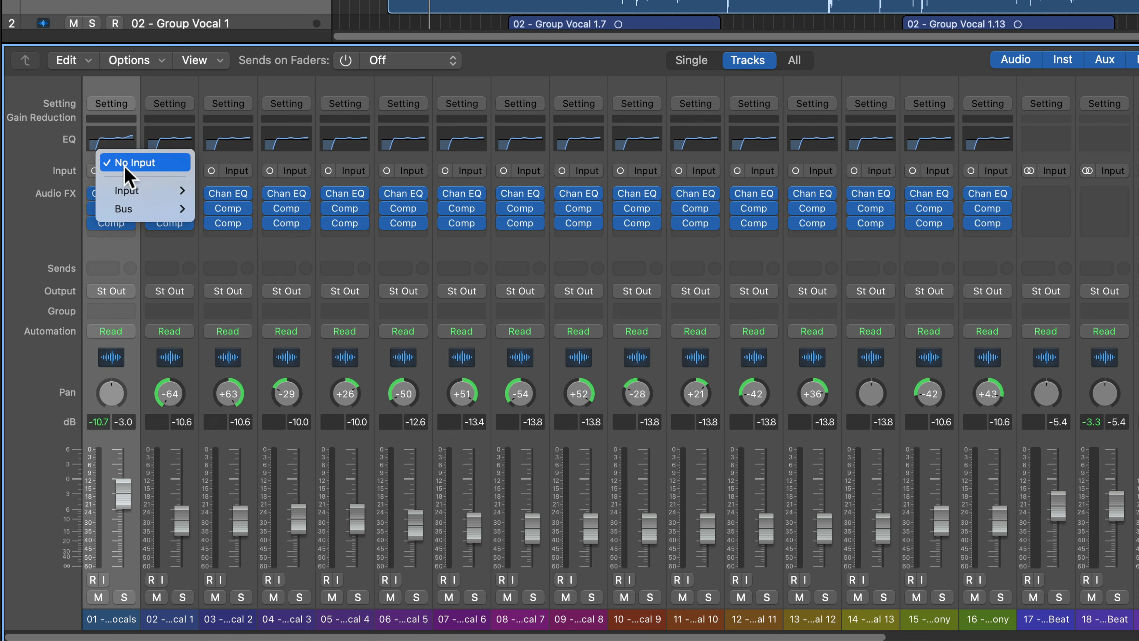
mouse_move(132, 211)
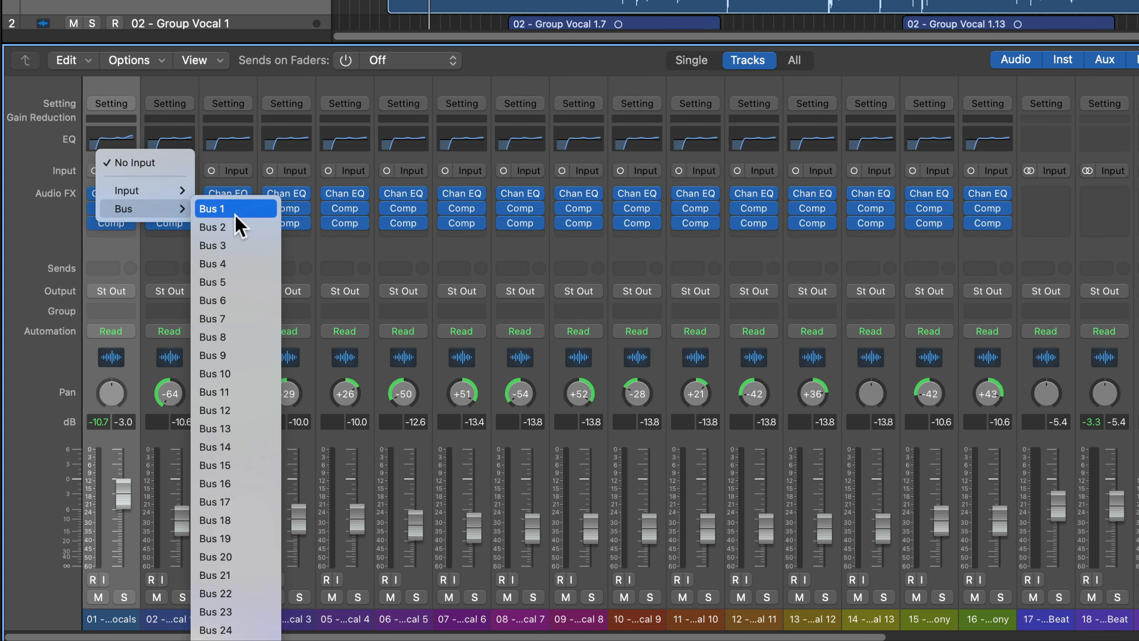
left_click(39, 249)
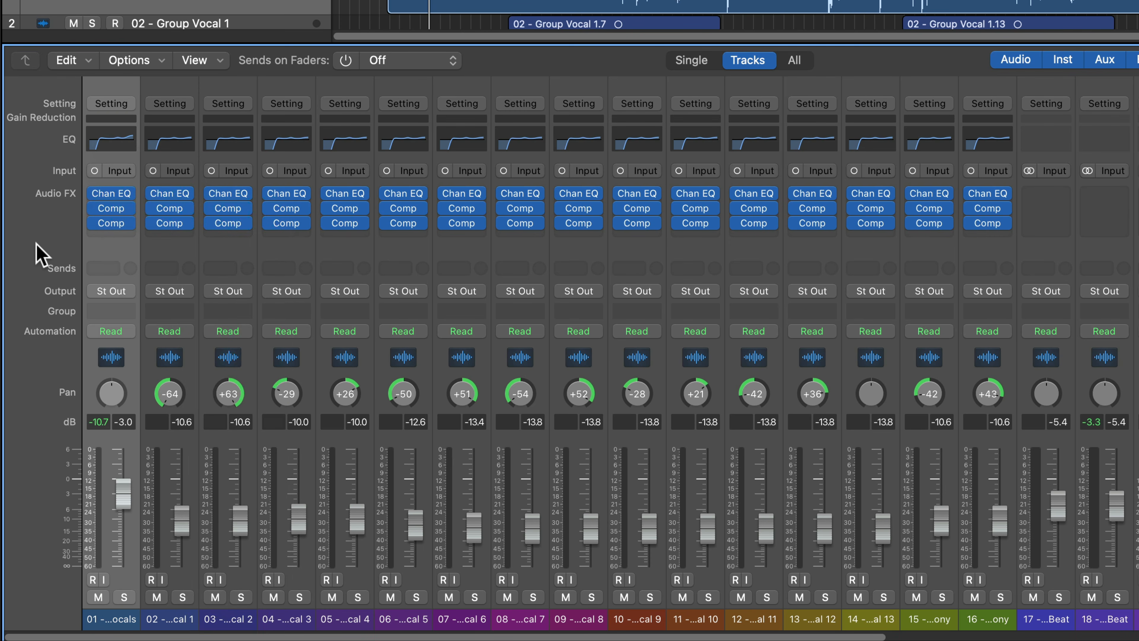
- Add a send to Bus 1 on the Lead Vocals channel
left_click(106, 268)
mouse_move(113, 297)
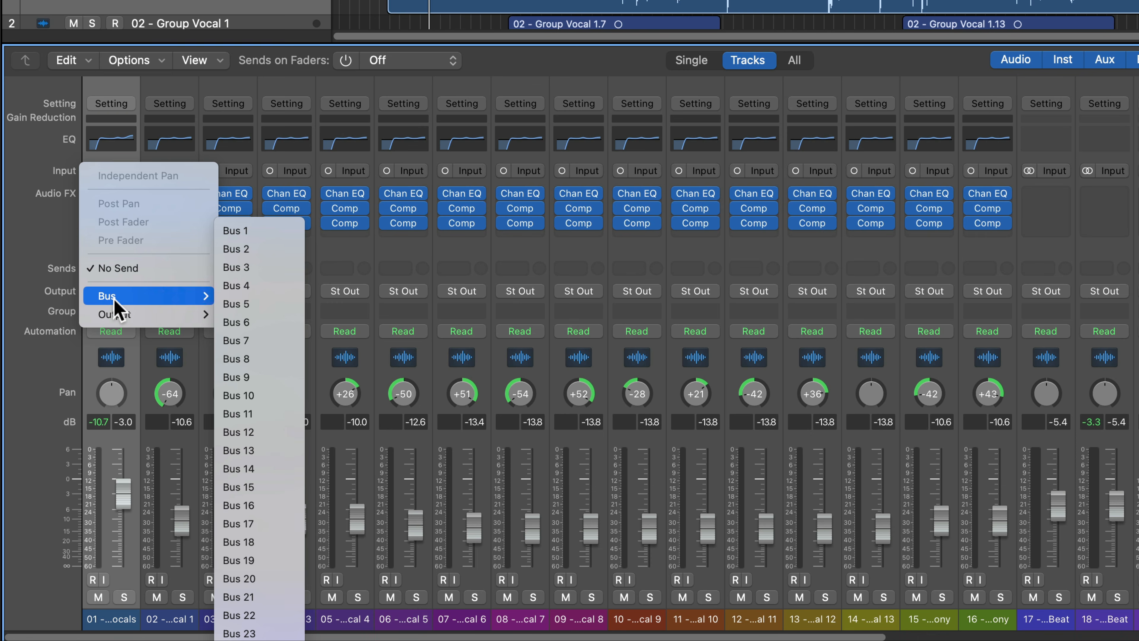
left_click(280, 229)
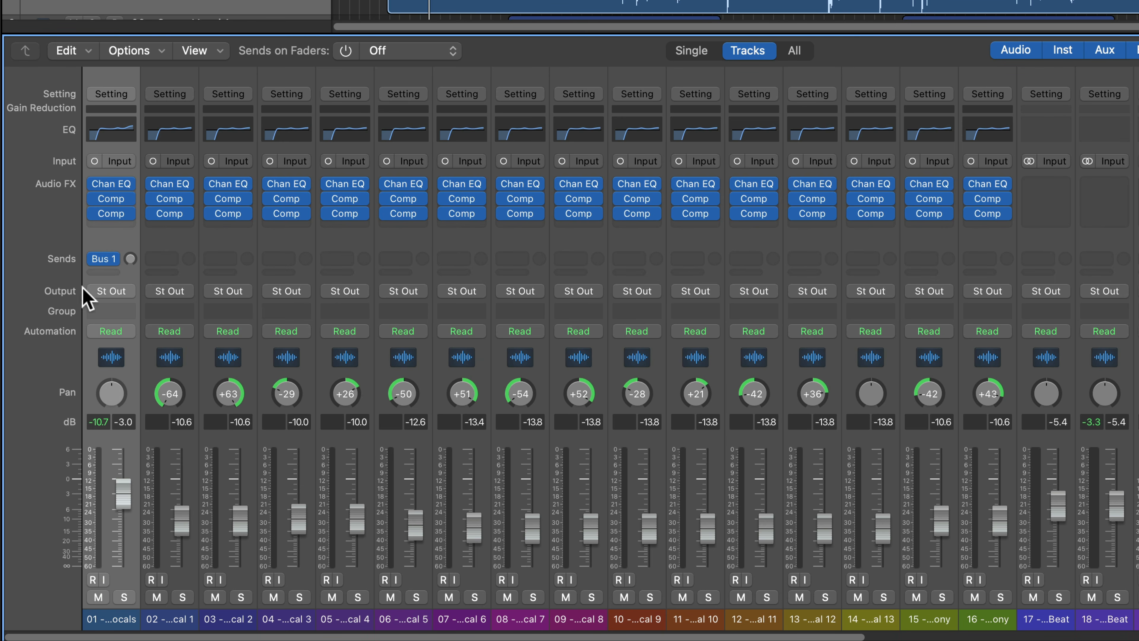
- Create a track for the Aux 1 channel strip that receives Bus 1
scroll(356, 356, "right", 2)
scroll(267, 356, "right", 20)
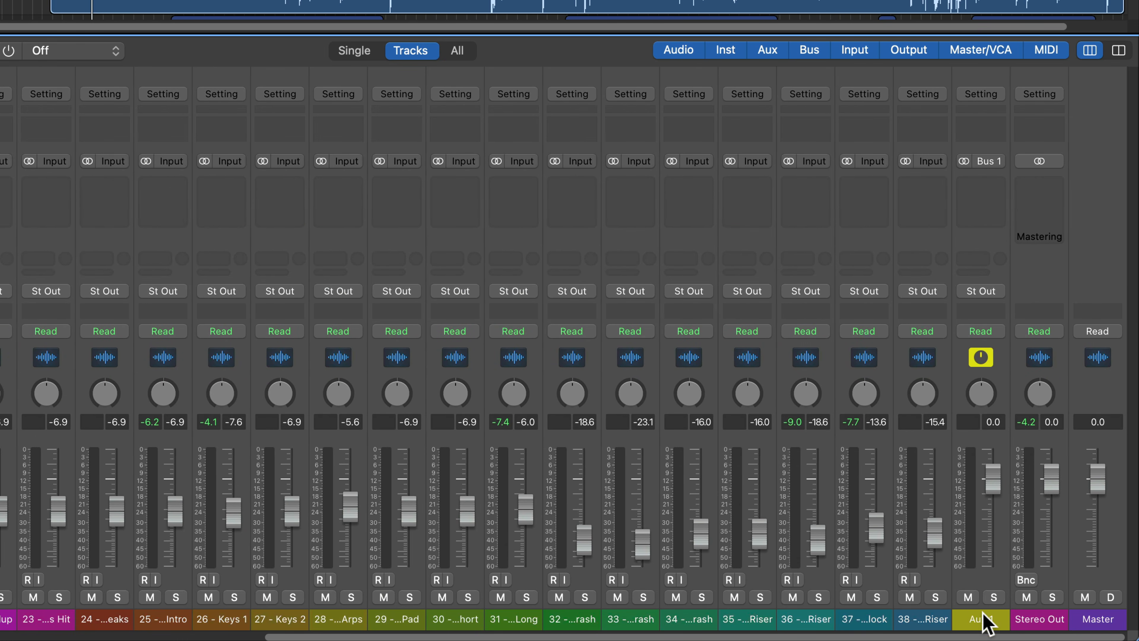
left_click(982, 615)
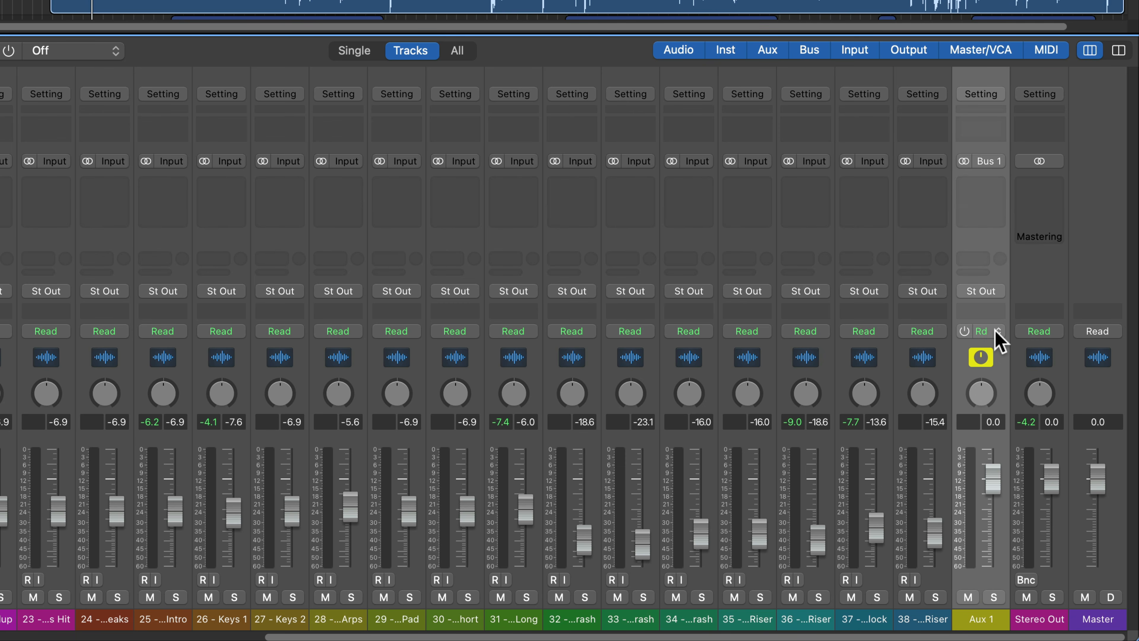
scroll(996, 339, "left", 15)
scroll(996, 339, "right", 15)
left_click_drag(980, 73, 951, 73)
left_click(991, 69)
right_click(971, 72)
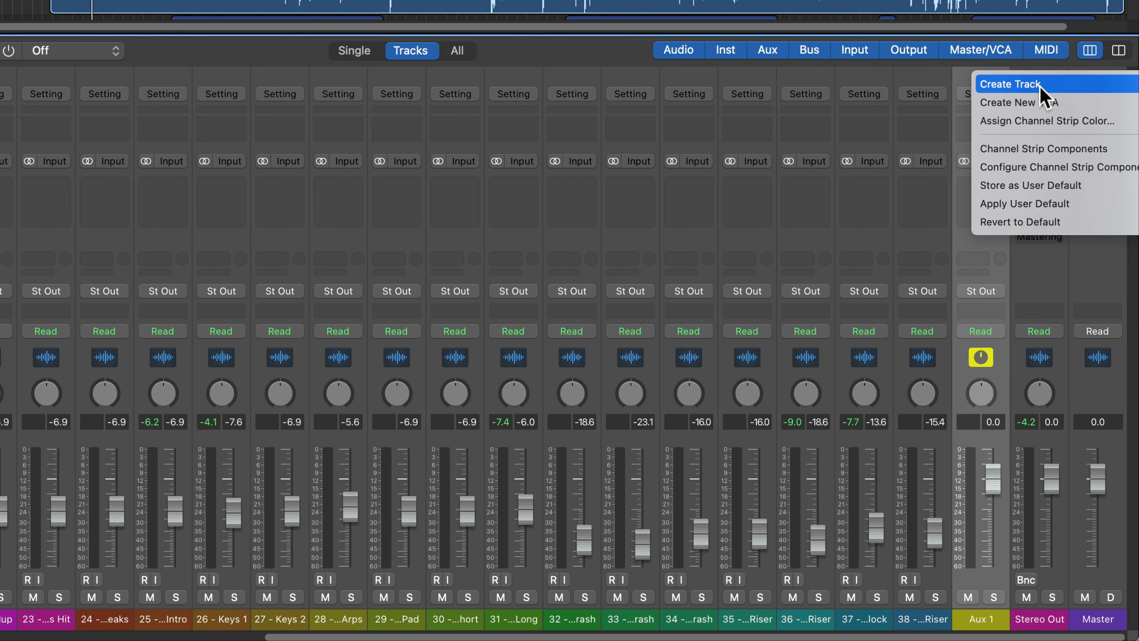
left_click(1067, 85)
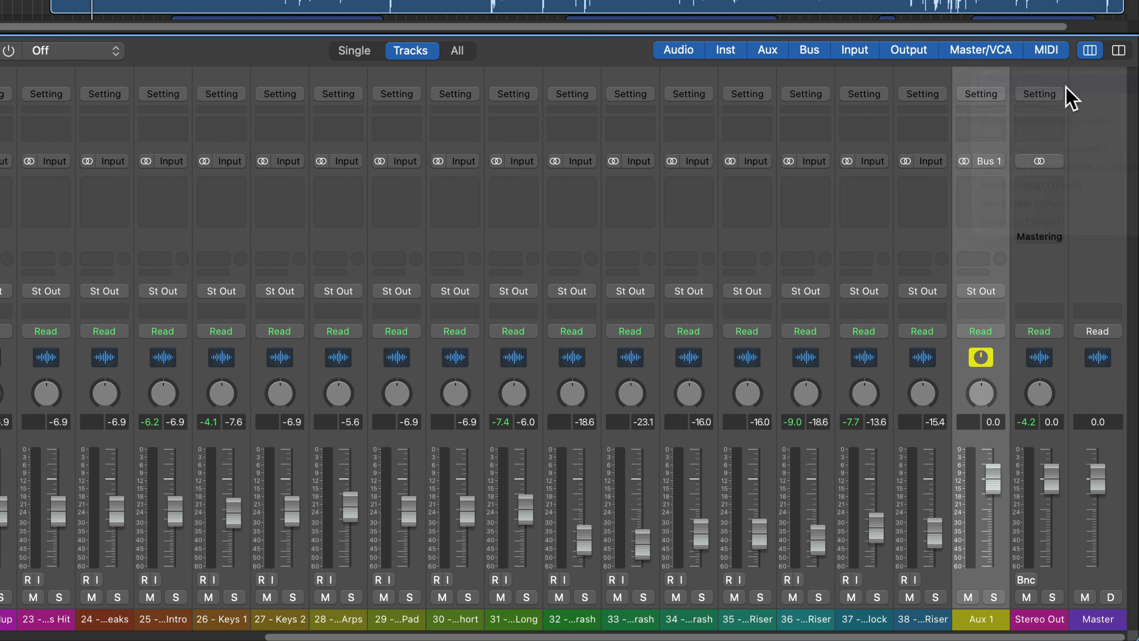
- Return to the Tracks area, enlarge the Lead Vocals track and reduce the height of the Aux 1 track
key("x")
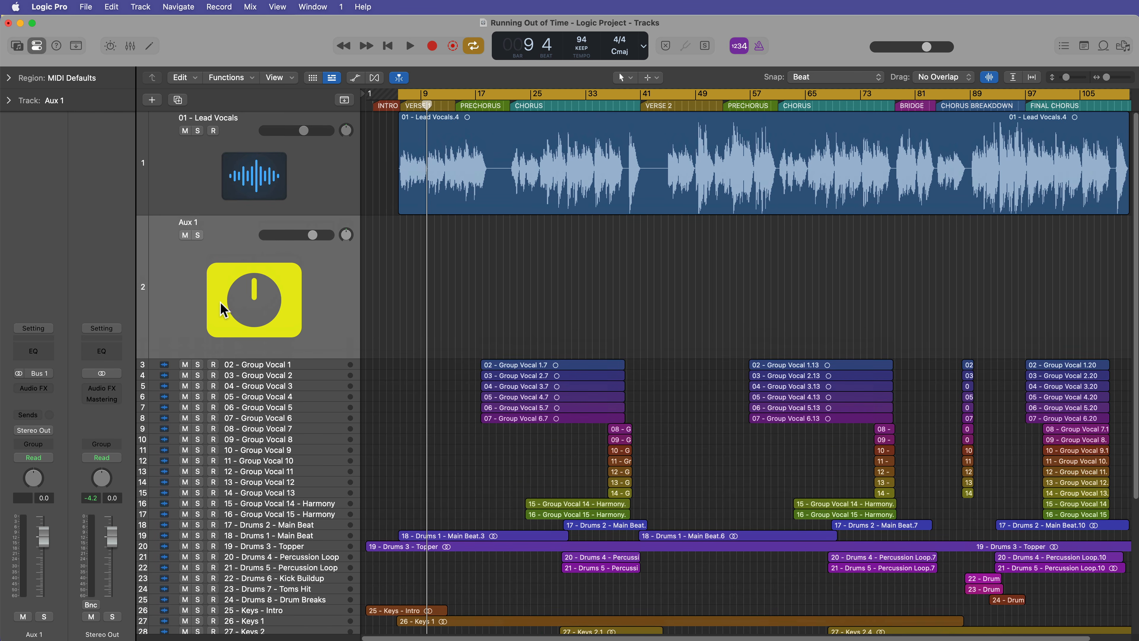
left_click_drag(251, 210, 259, 312)
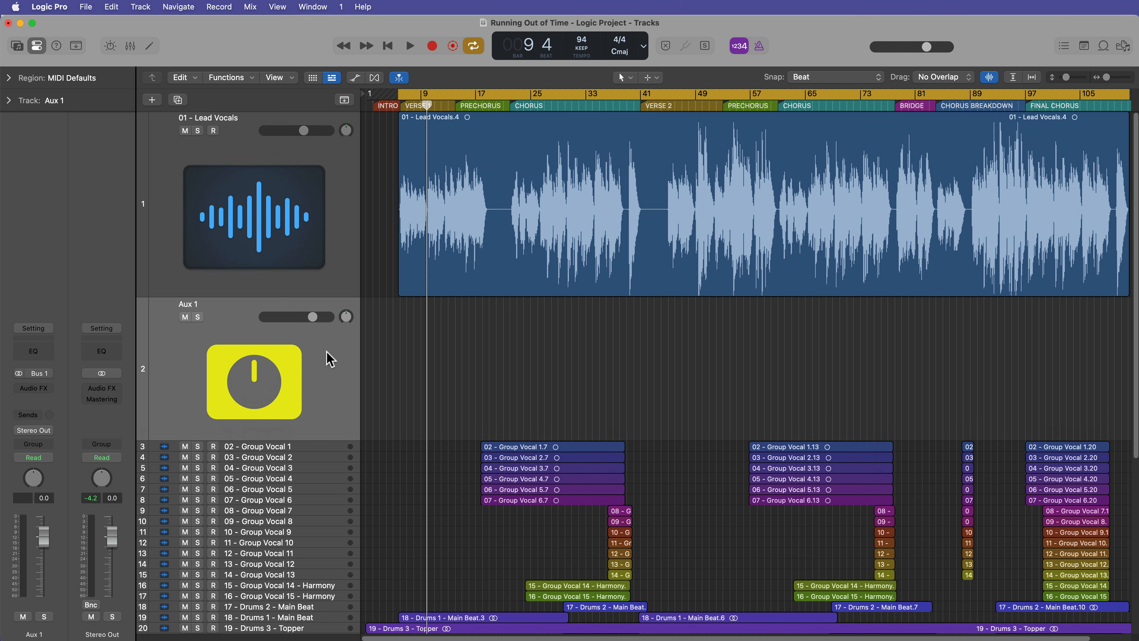
left_click_drag(262, 441, 259, 394)
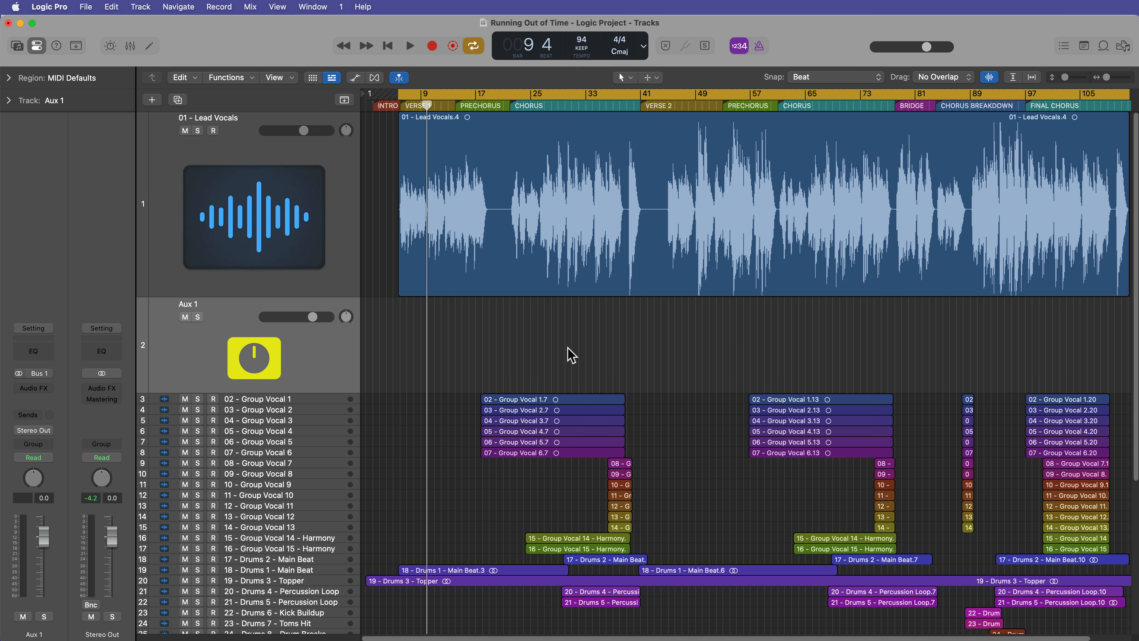
key("x")
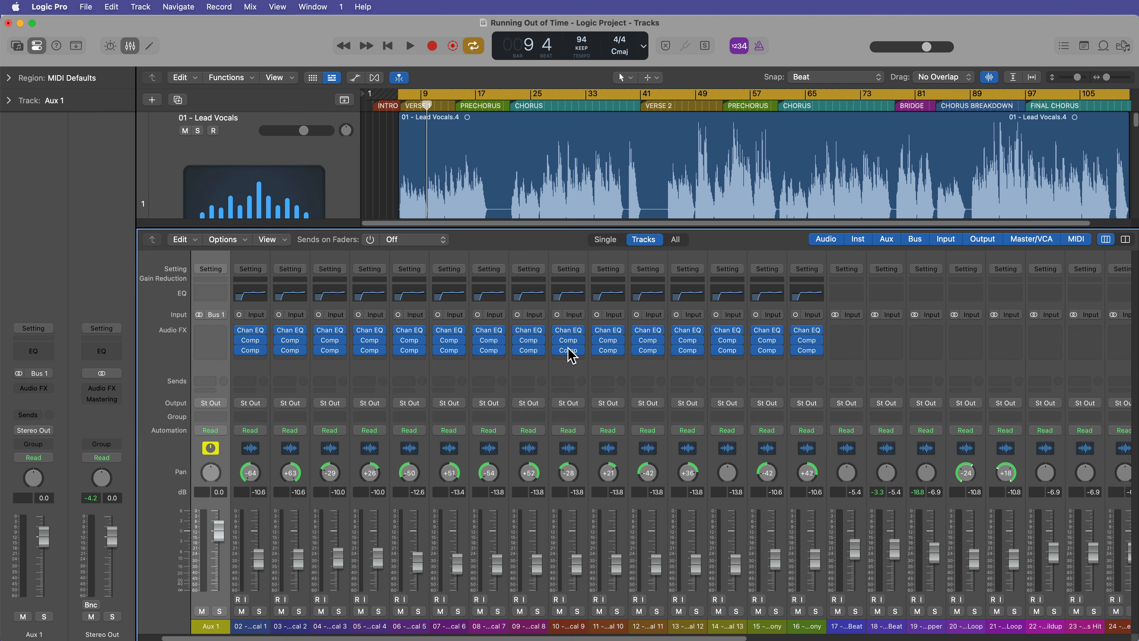
key("x")
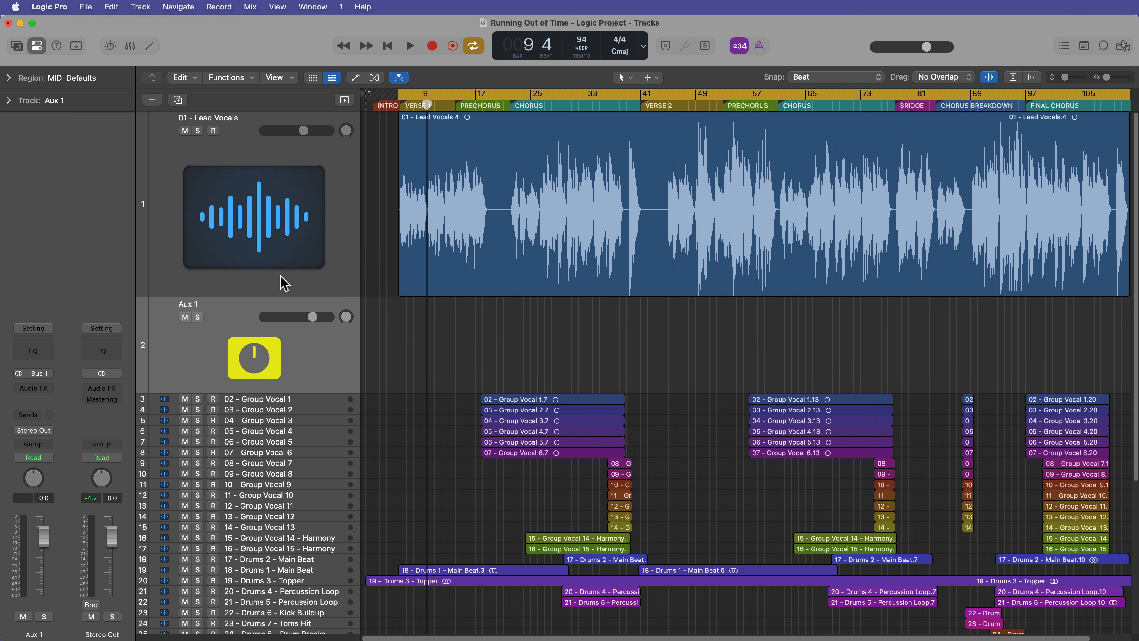
- Mute every track except Lead Vocals and Aux 1, and select the Aux 1 channel strip in the mixer
key("x")
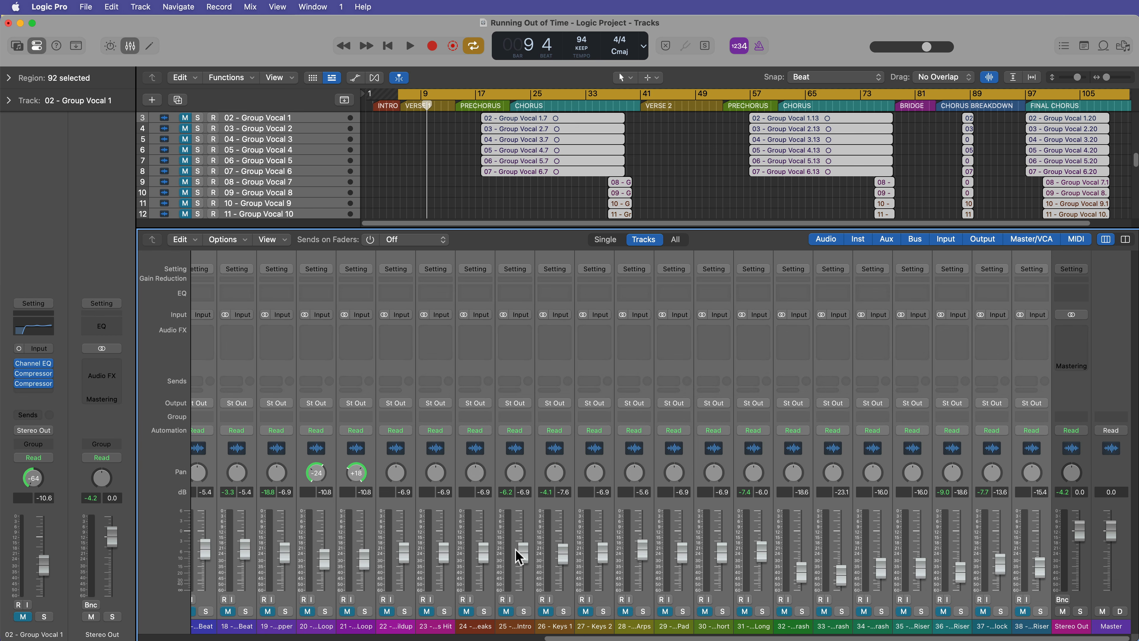
scroll(516, 550, "left", 15)
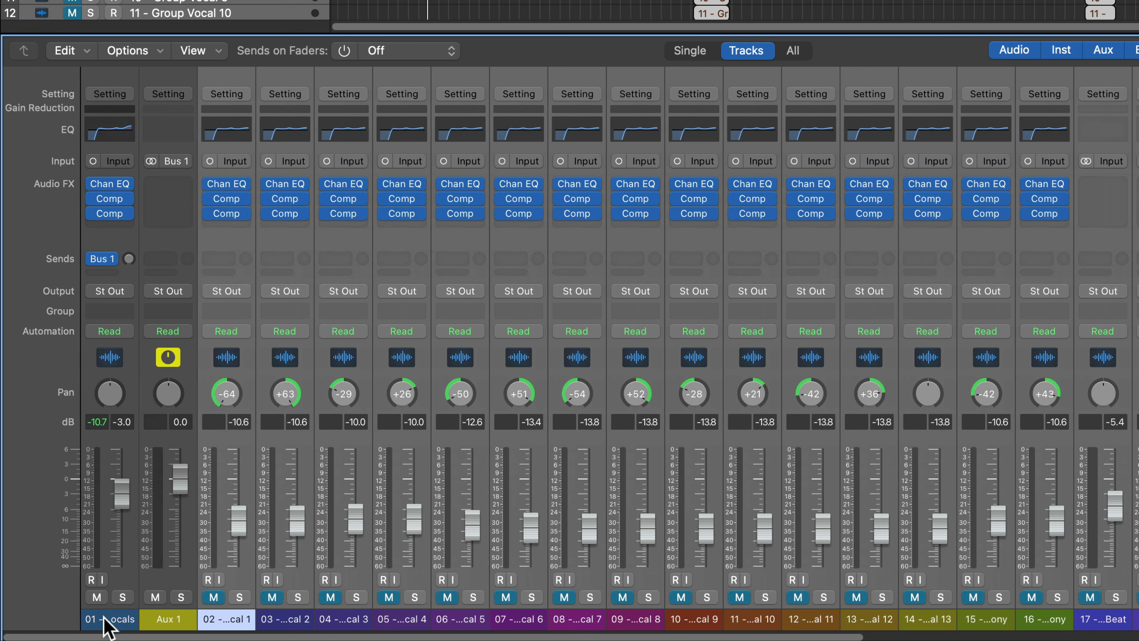
left_click(108, 625)
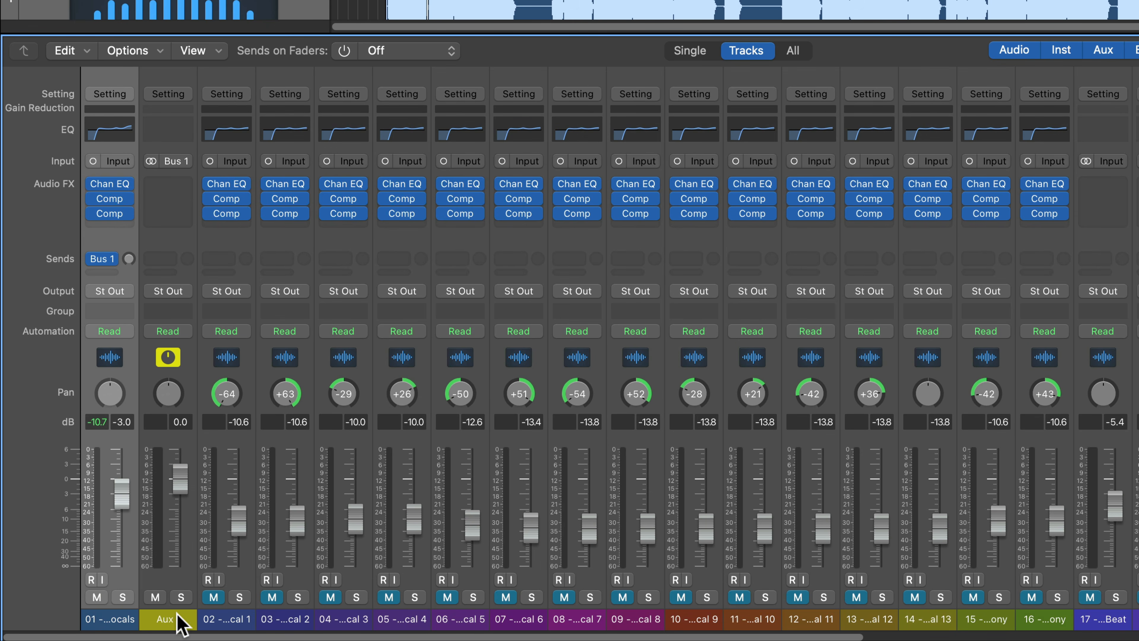
left_click(177, 621)
left_click(125, 622)
left_click(182, 621)
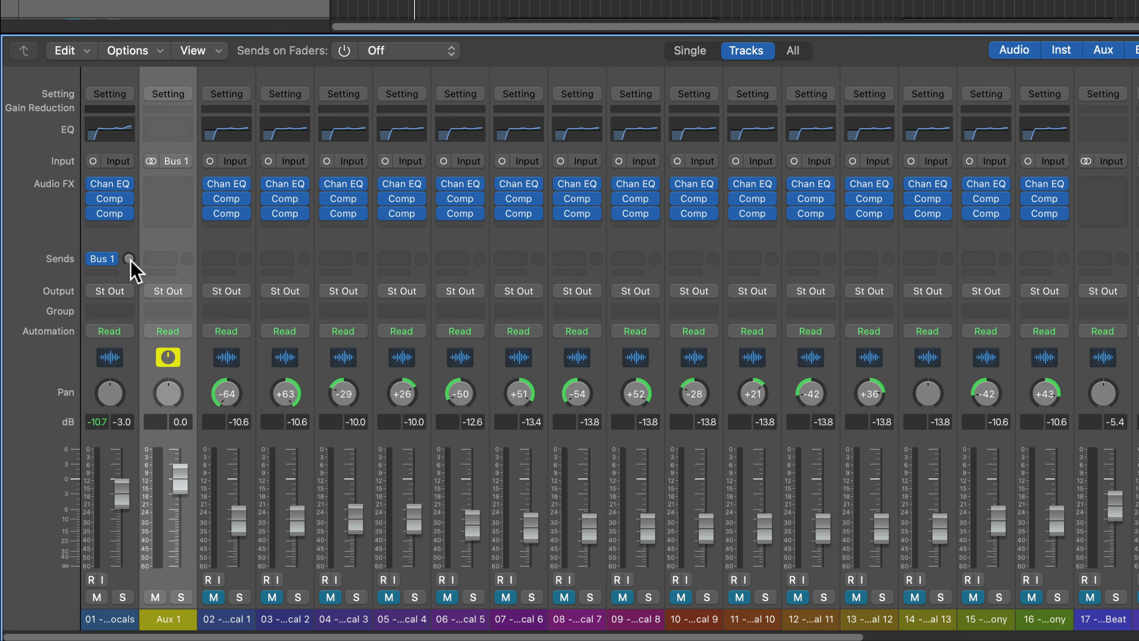
- Adjust the level of the Lead Vocals send to Bus 1 up and down, leaving it at about -22.2 dB
left_click_drag(128, 259, 128, 225)
left_click_drag(129, 260, 129, 345)
left_click_drag(129, 259, 129, 223)
left_click_drag(203, 136, 202, 135)
left_click_drag(129, 259, 129, 256)
left_click_drag(214, 98, 175, 228)
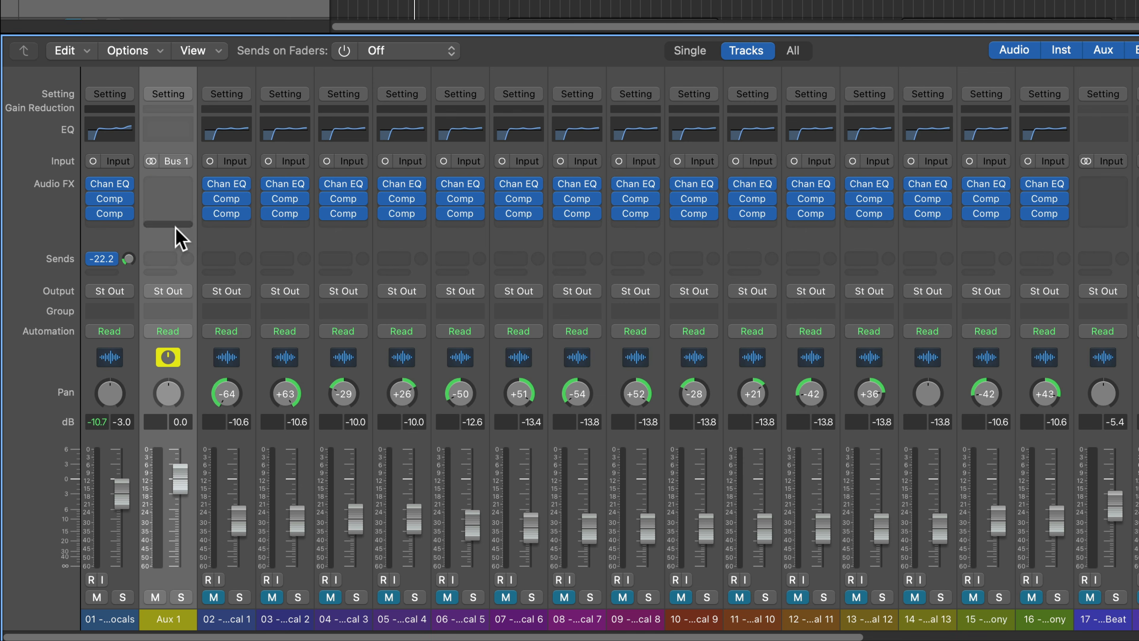
- Reset the Lead Vocals send to Bus 1 to its default level and play the song, checking the Lead Vocals and Aux 1 channels
left_click(129, 259, "alt")
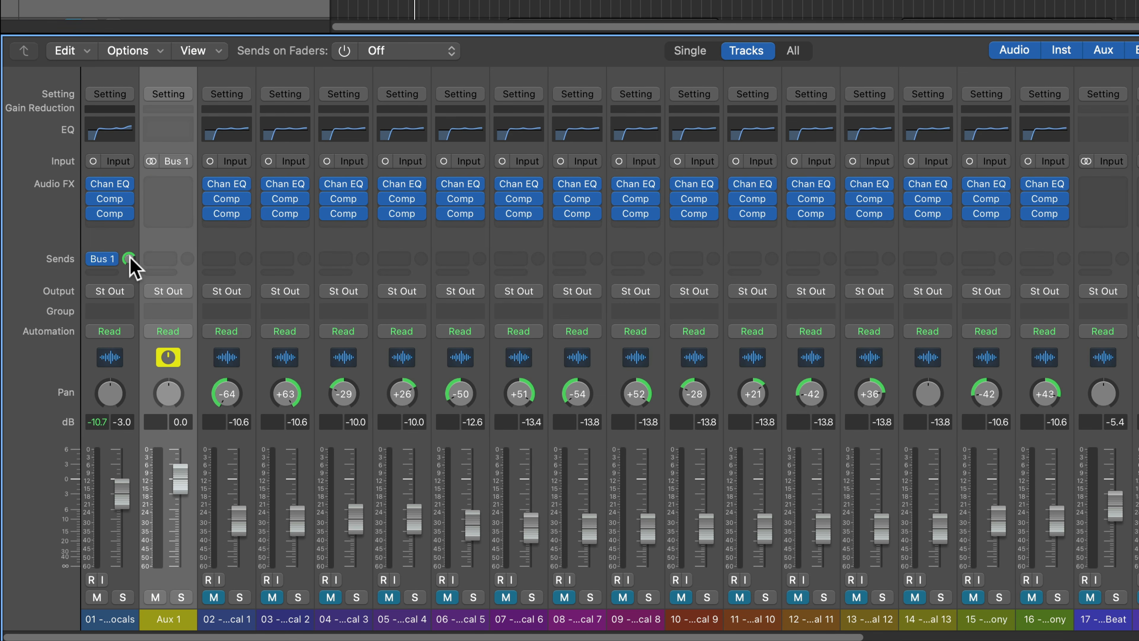
key("space")
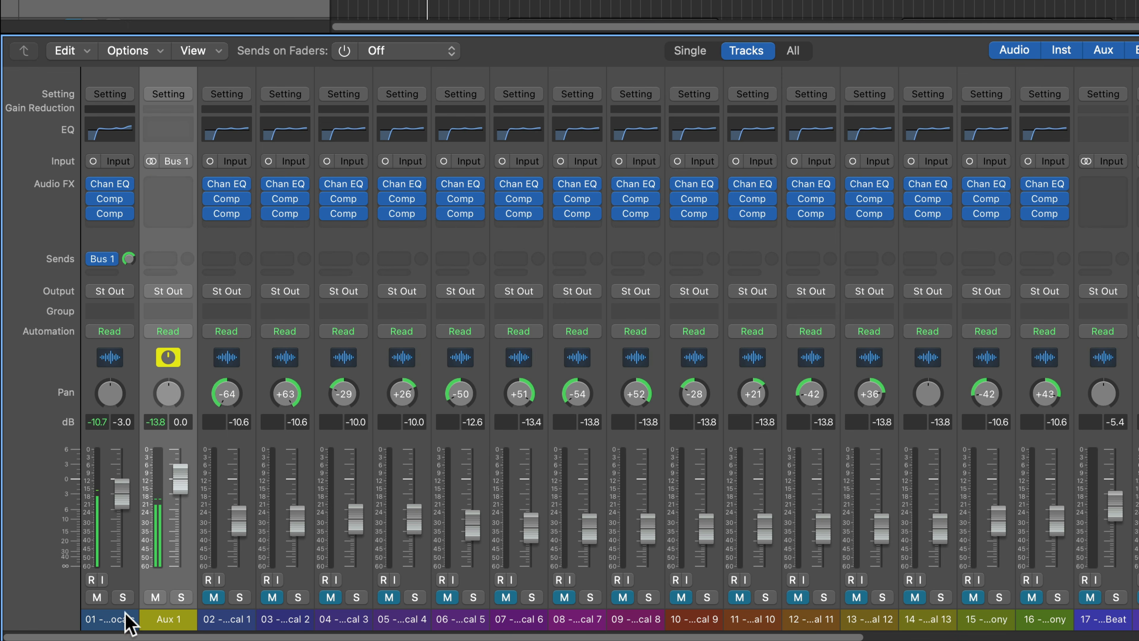
left_click(121, 619)
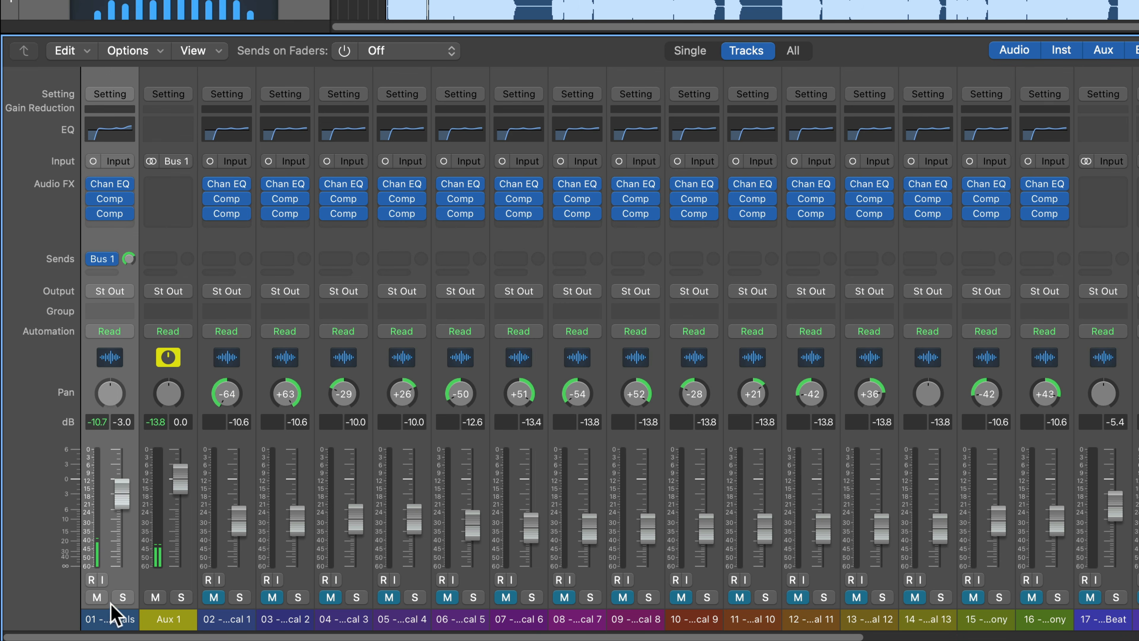
left_click(176, 613)
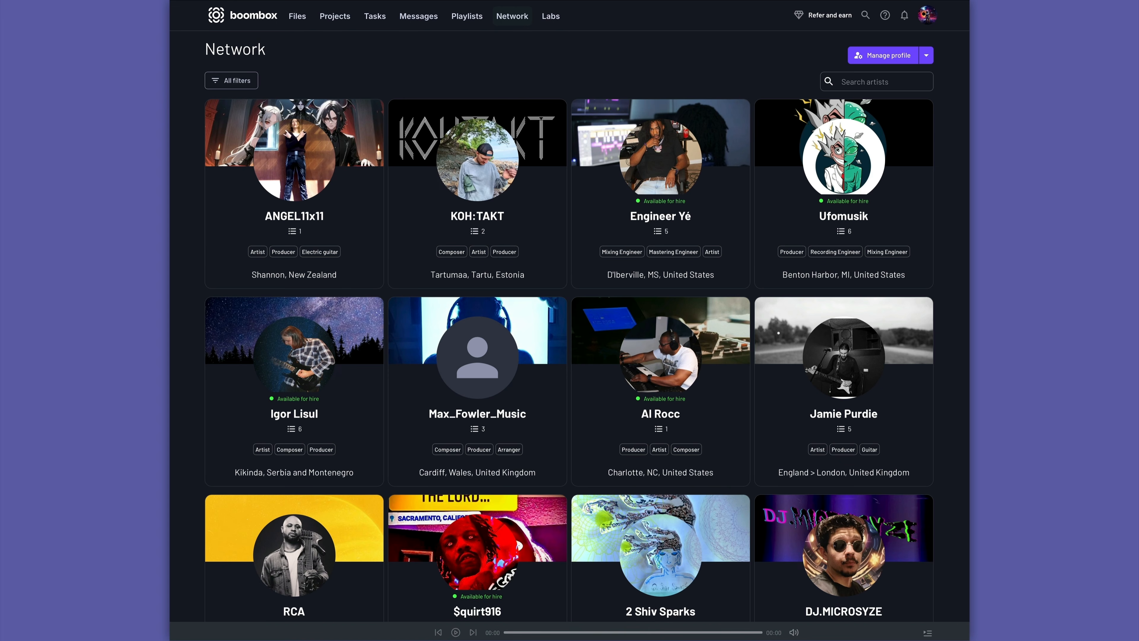
scroll(570, 326, "down", 3)
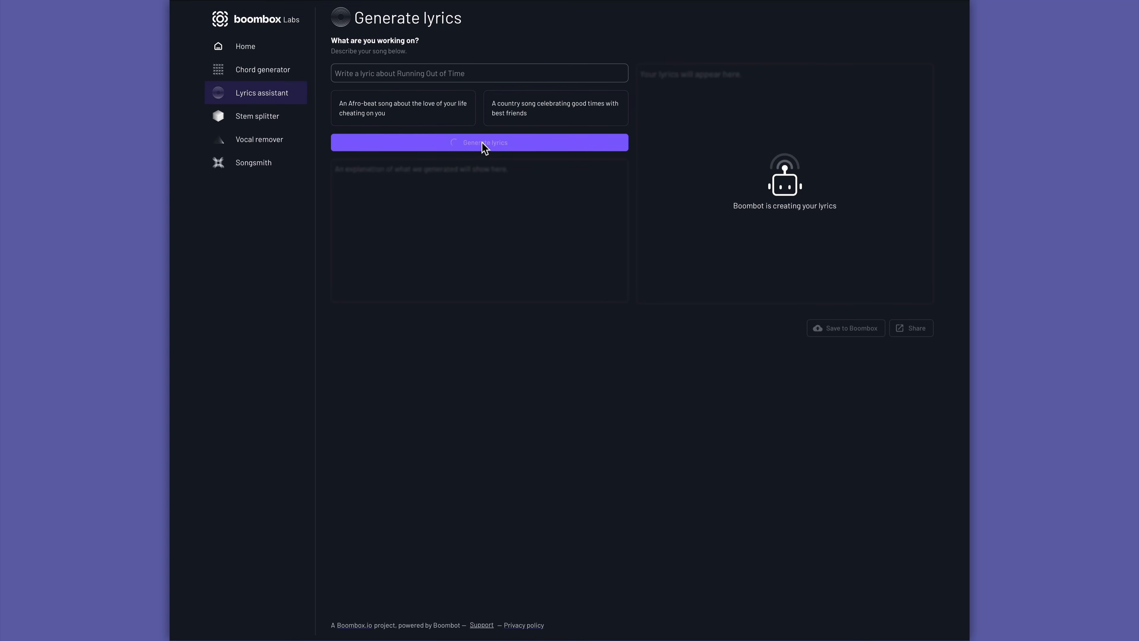
left_click(483, 142)
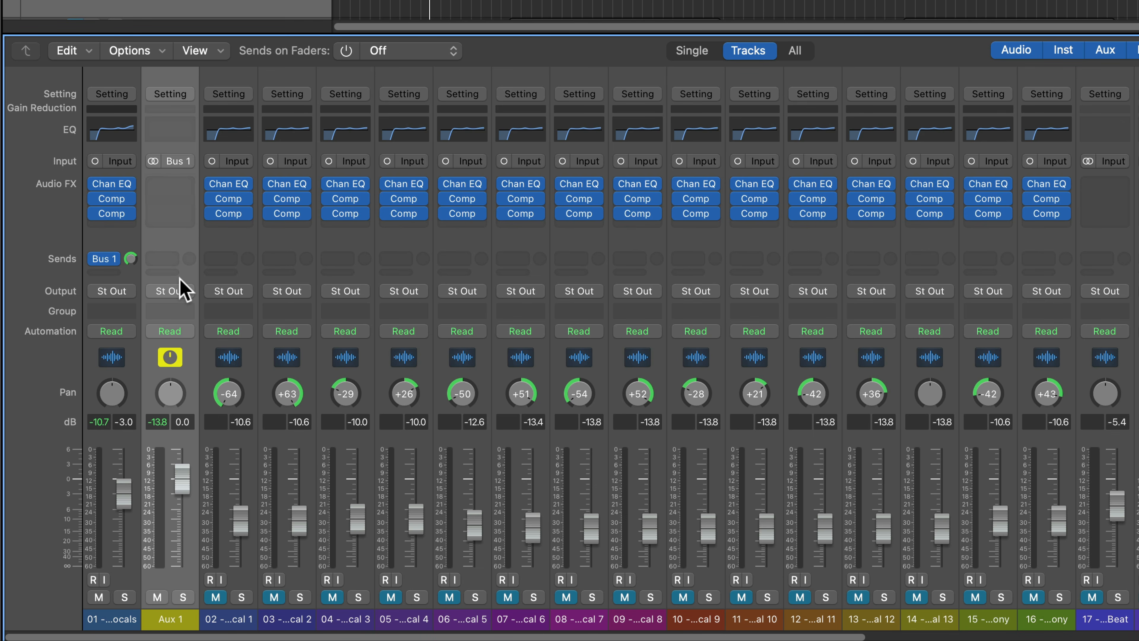
- Insert a stereo Space Designer reverb in the first audio effect slot of Aux 1
left_click(186, 192)
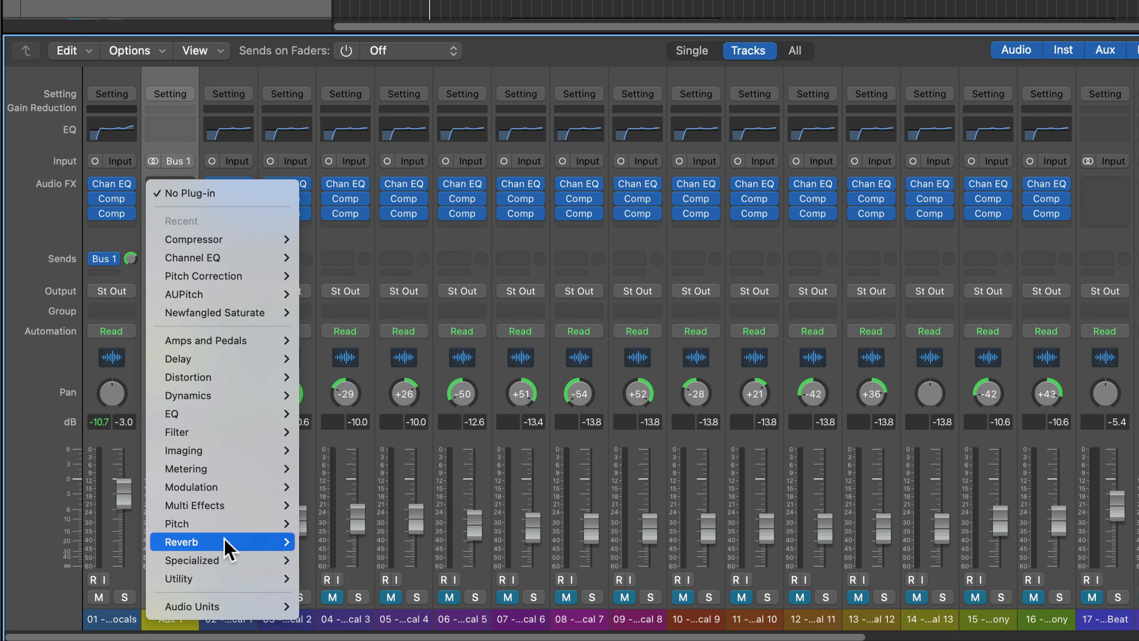
mouse_move(229, 543)
mouse_move(381, 598)
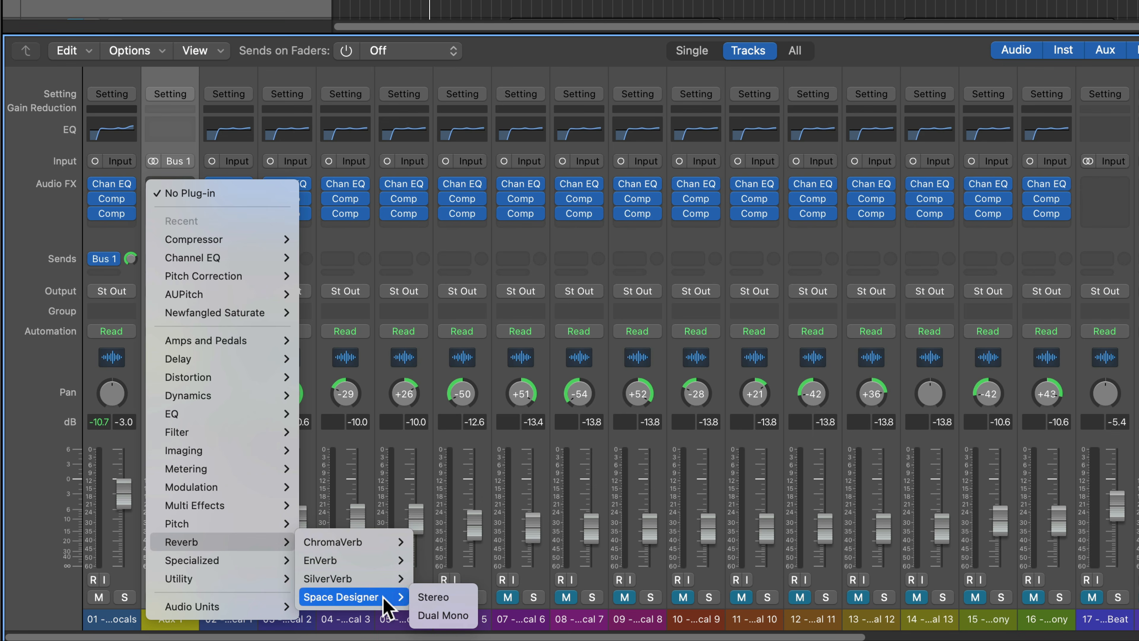
left_click(464, 597)
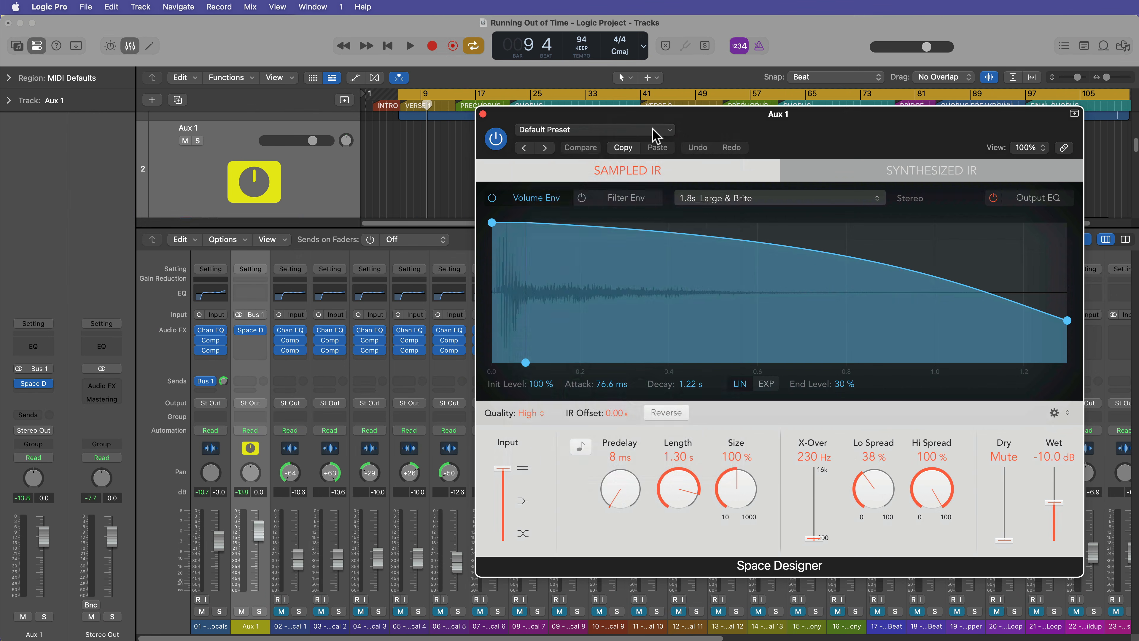
- Load the 1.3s Soft Plate preset from the medium plate reverbs in Space Designer and keep the Dry level at Mute
left_click(656, 131)
mouse_move(614, 408)
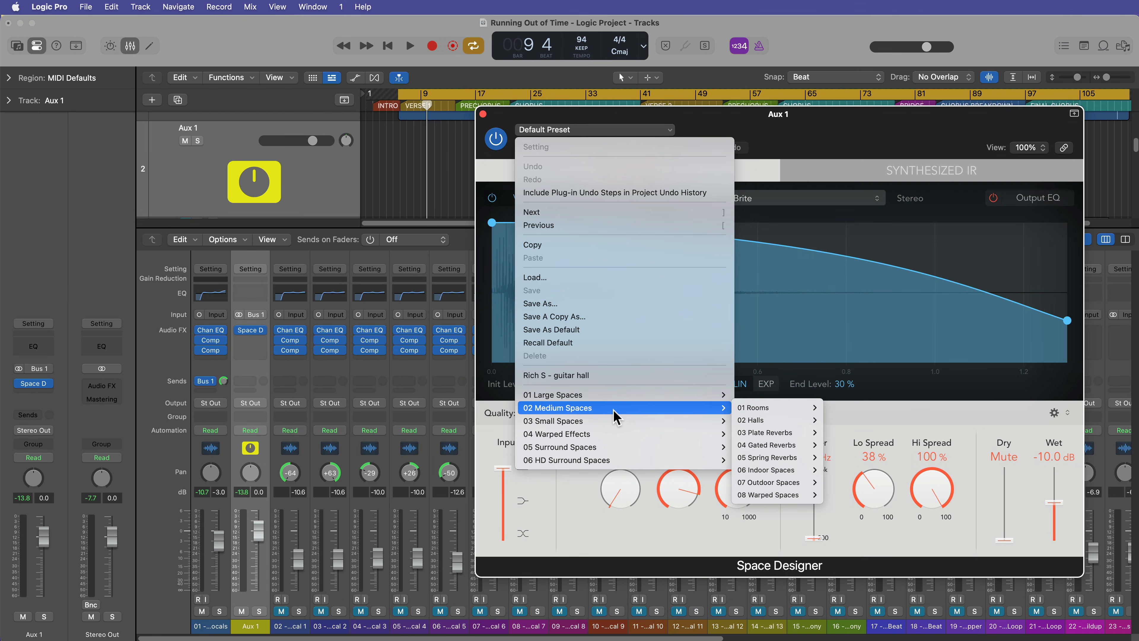
mouse_move(775, 437)
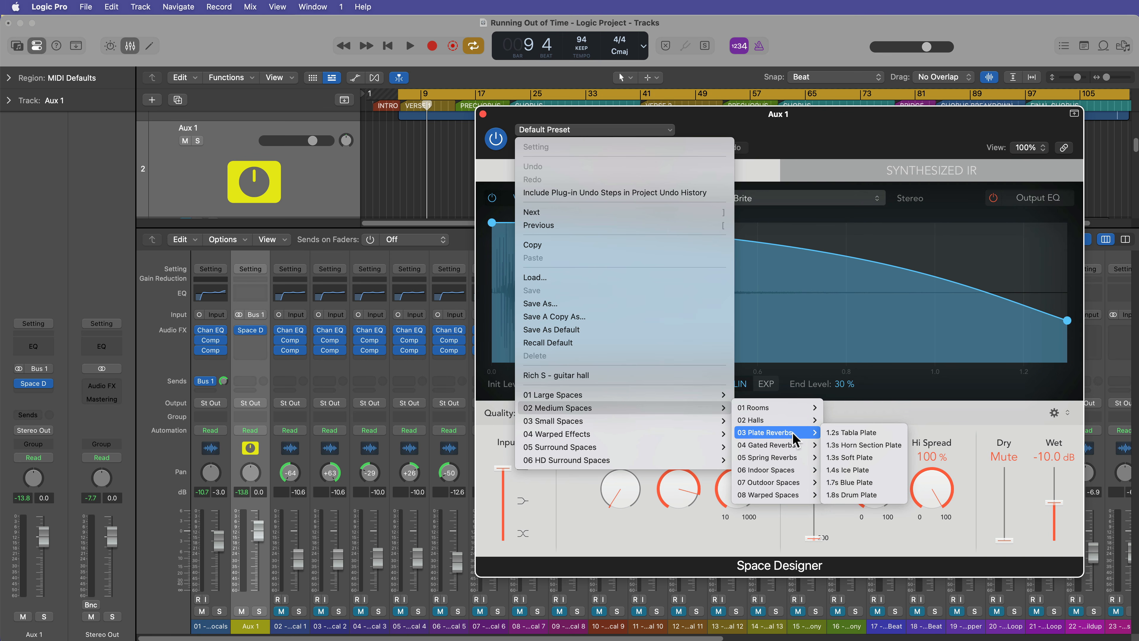
left_click(859, 457)
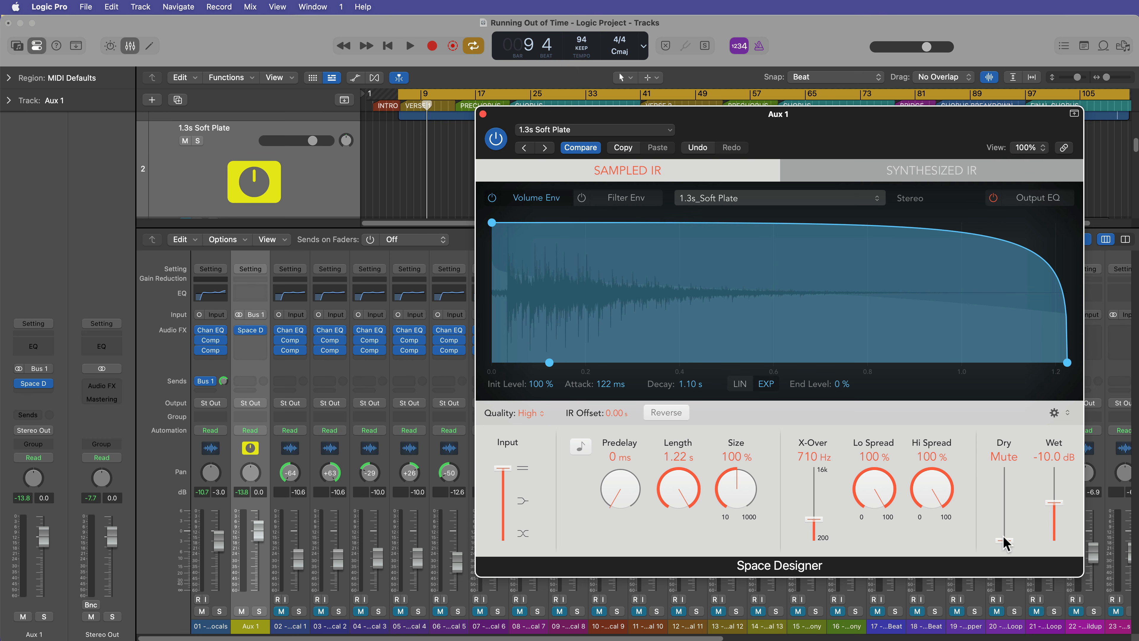
left_click_drag(1004, 541, 1006, 567)
- Select Aux 1 and play the song while trying its fader at -13.4 and -12.0 dB, then reset it to 0.0 dB
left_click(218, 626)
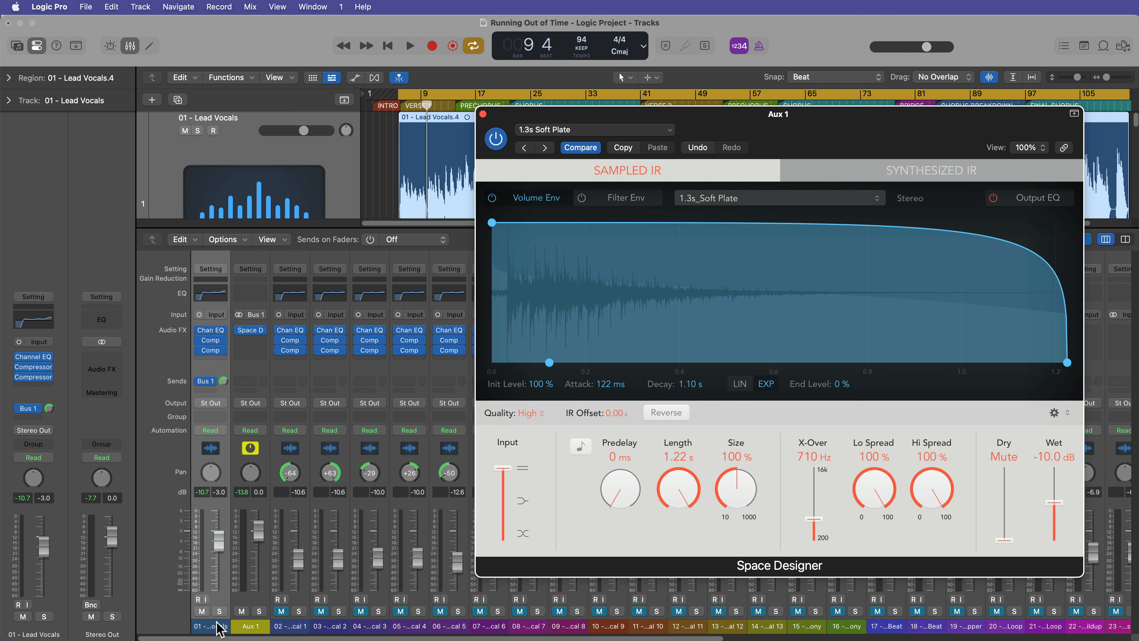
left_click(242, 626)
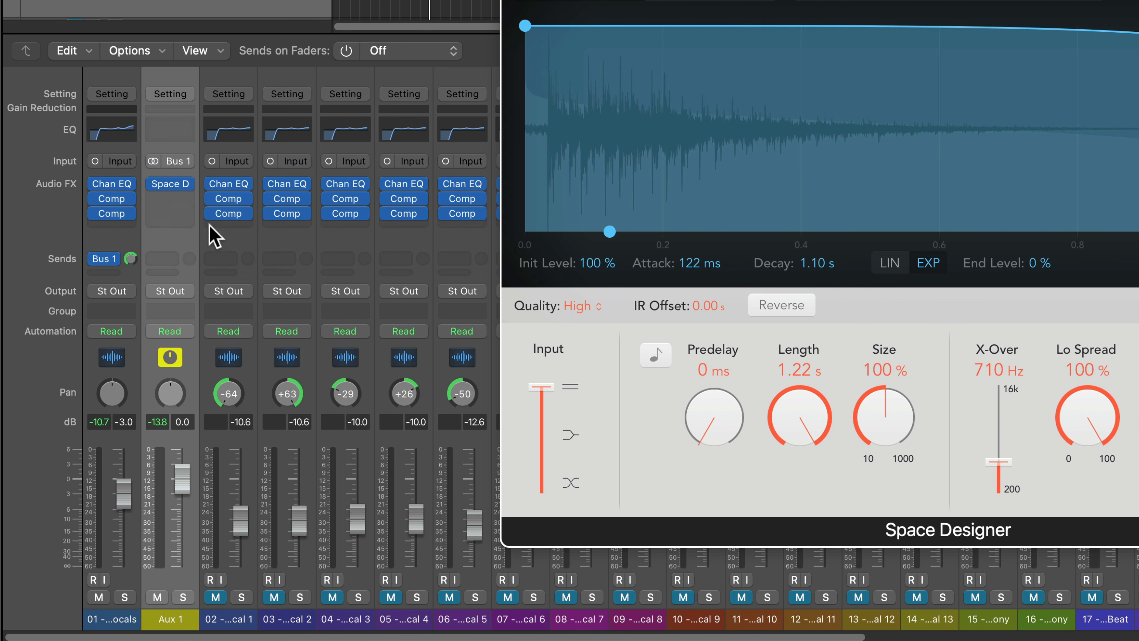
key("space")
left_click_drag(182, 478, 182, 529)
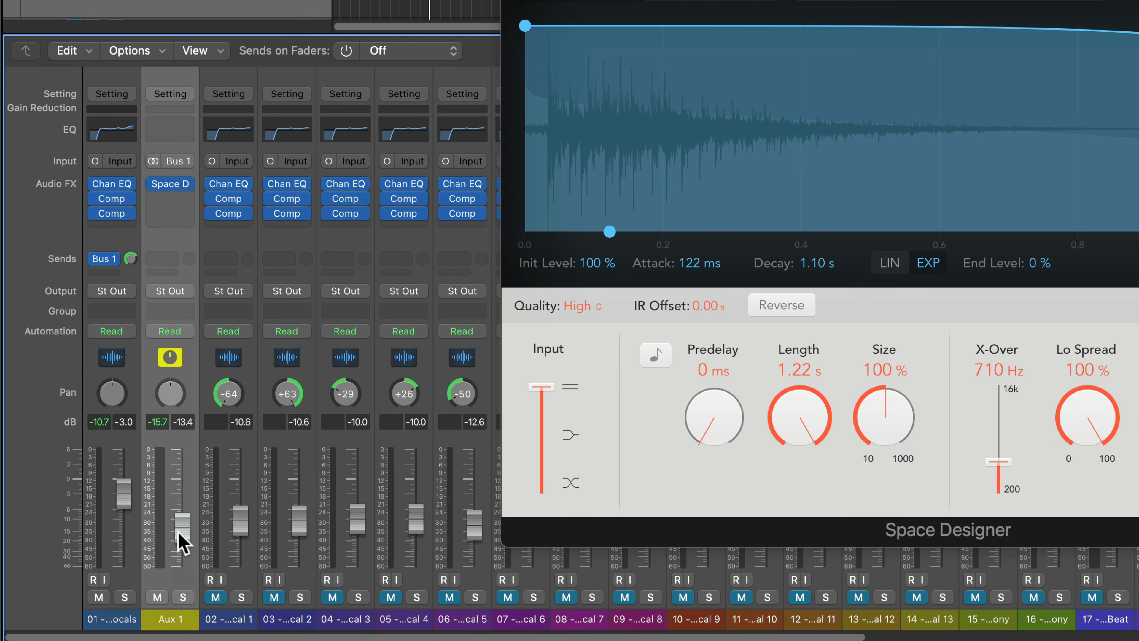
key("space")
mouse_move(182, 529)
left_mouse_down()
mouse_move(182, 457)
mouse_move(182, 524)
left_mouse_up()
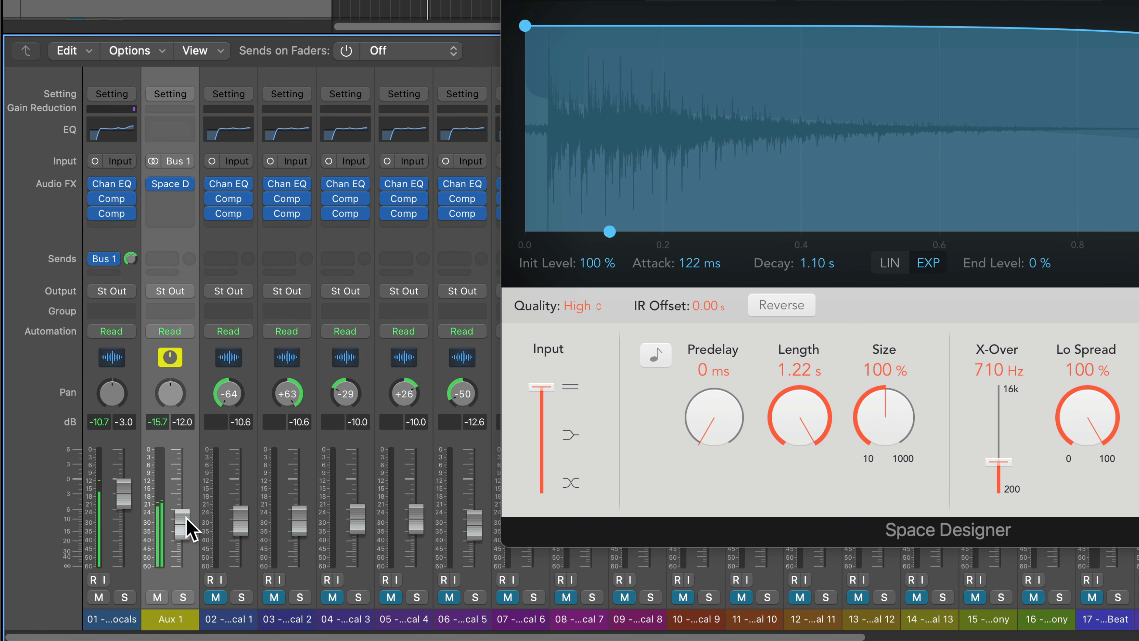
left_click(185, 519, "alt")
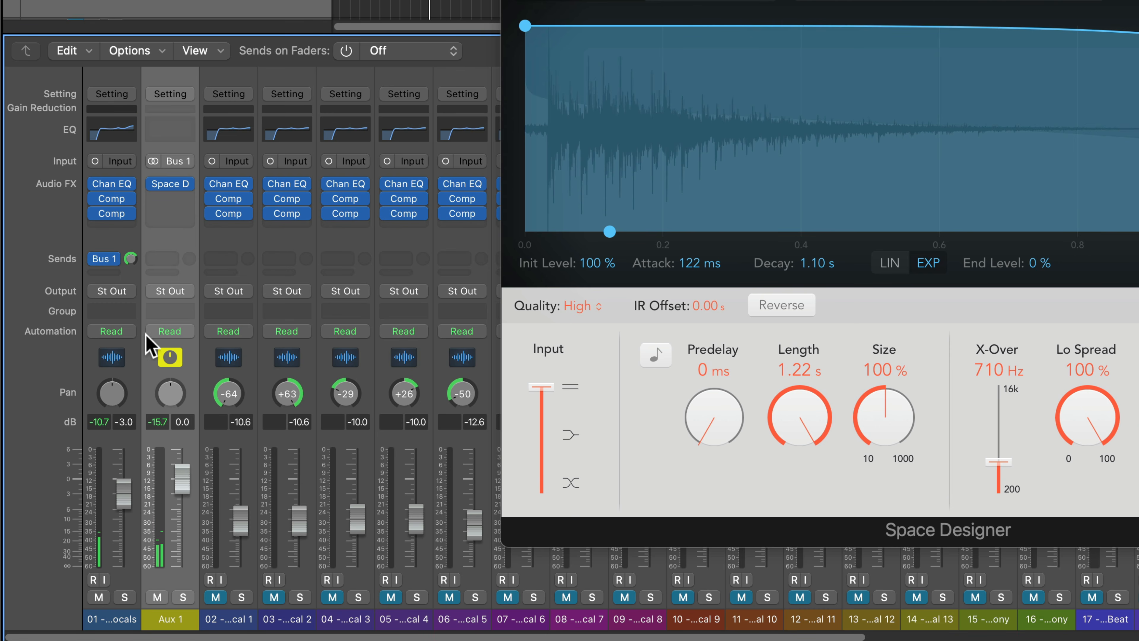
- Adjust the Lead Vocals send to Bus 1 down, up to 4.4 dB and back down during playback, and close Space Designer and the mixer
left_click_drag(133, 258, 132, 273)
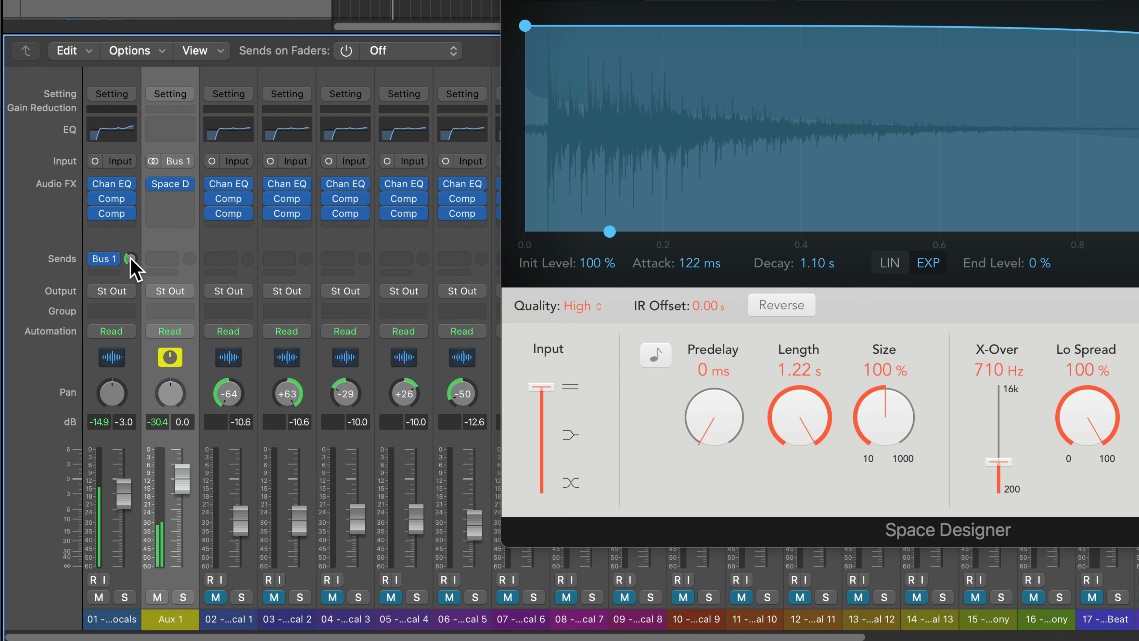
left_click_drag(130, 259, 155, 165)
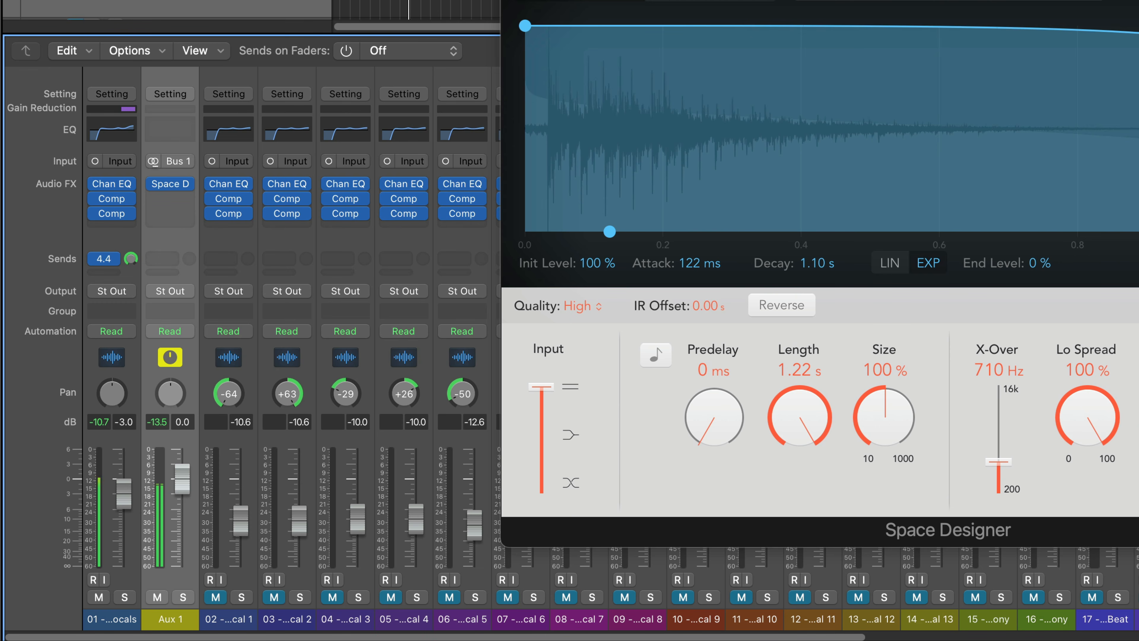
left_click_drag(156, 220, 170, 269)
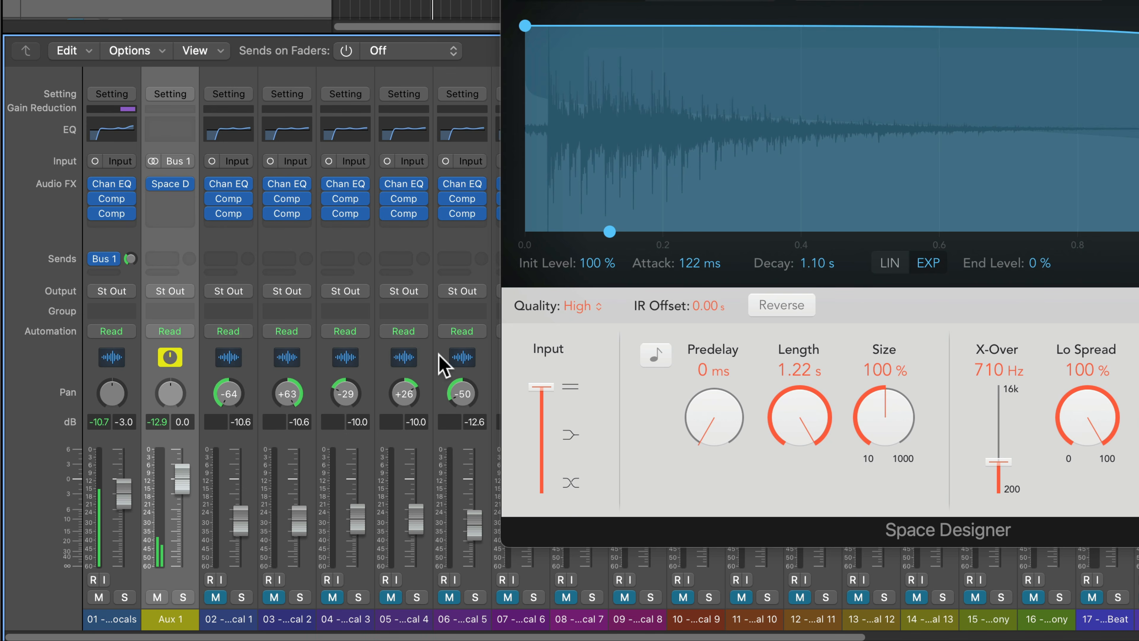
left_click(512, 0)
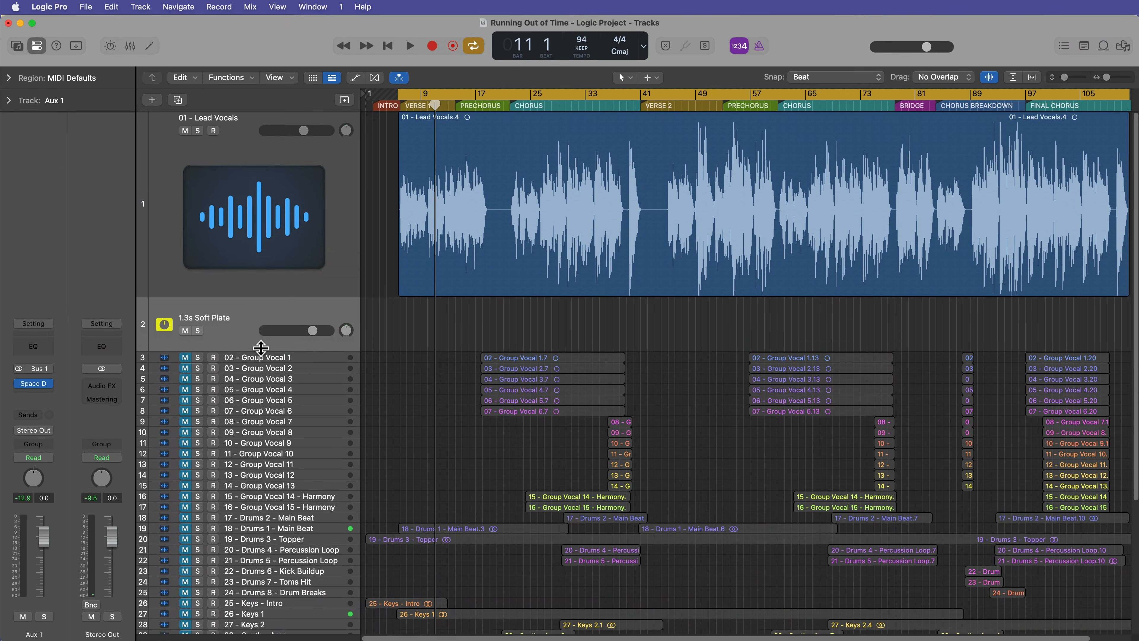
- Reduce the 1.3s Soft Plate track to minimum height and select tracks 02 - Group Vocal 1 through 16 - Group Vocal 15 - Harmony
left_click_drag(261, 348, 261, 312)
left_click(290, 321)
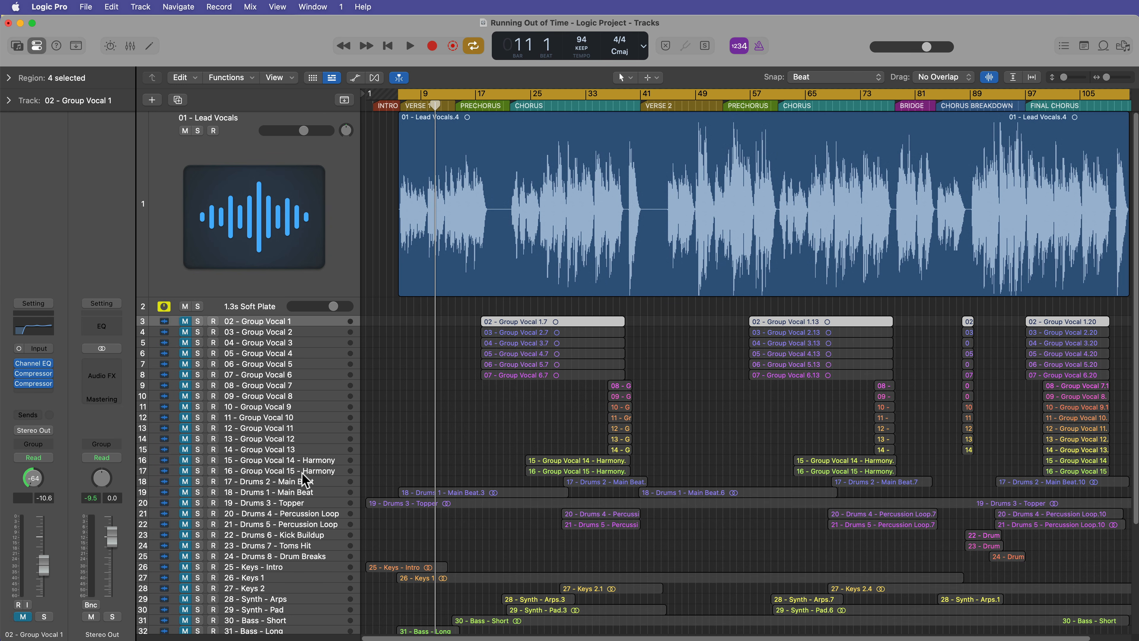
left_click(302, 472, "shift")
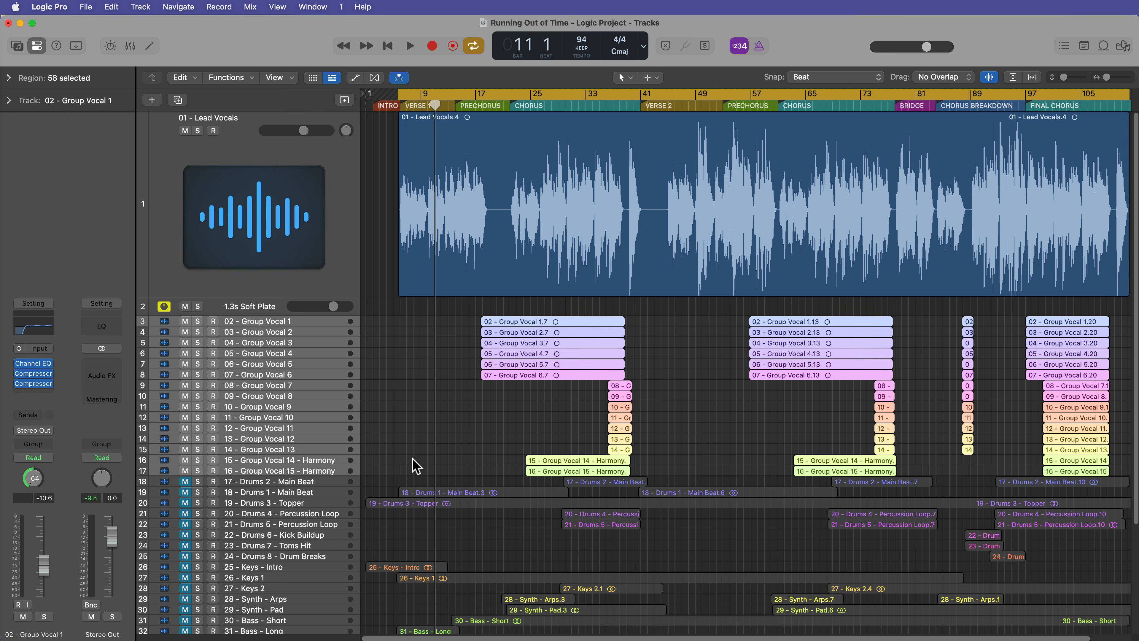
- Deselect the group vocal regions, turn off Cycle mode and move the playhead to the start of the first Chorus
left_click(426, 411)
key("c")
left_click(514, 106)
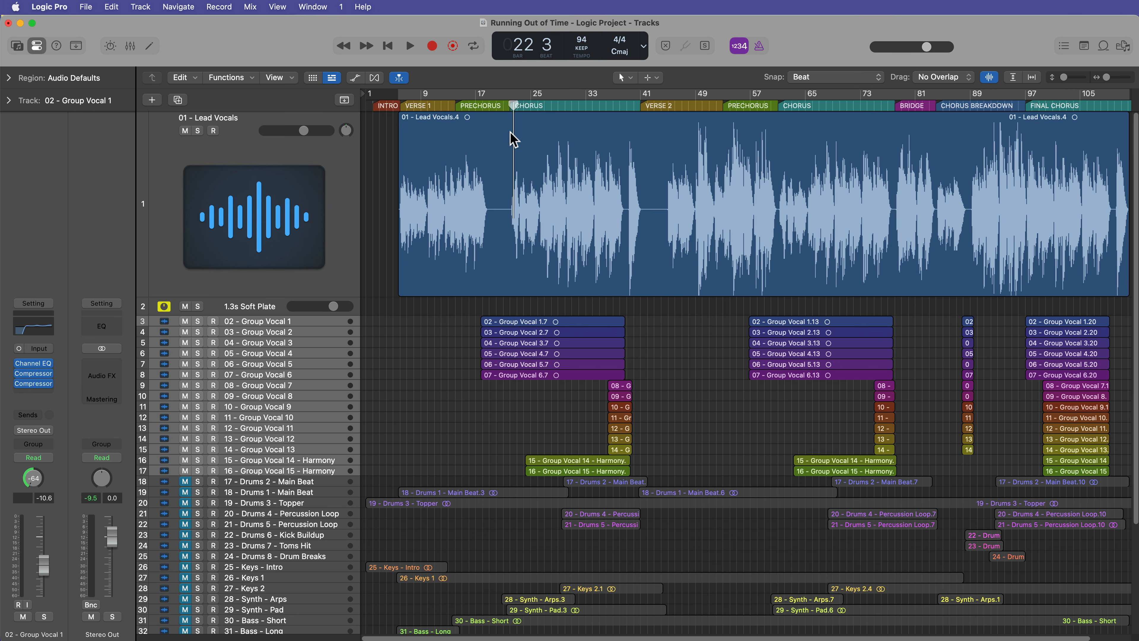
- Show the mixer and select all the group vocal channel strips from 02 to 16
key("x")
left_click(256, 627)
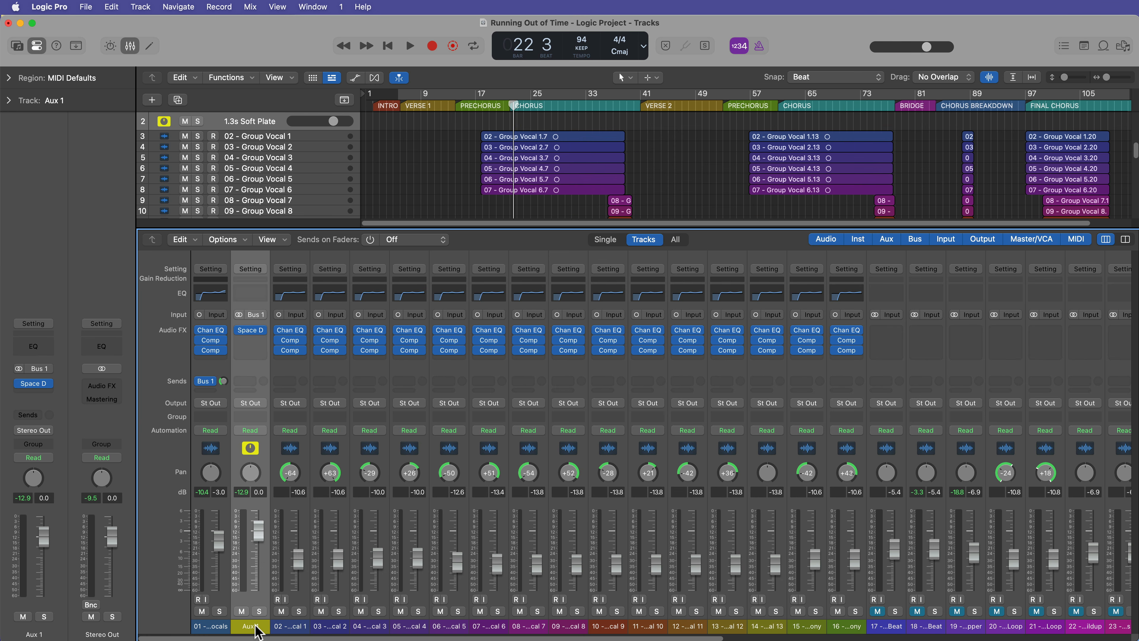
left_click_drag(287, 626, 846, 611)
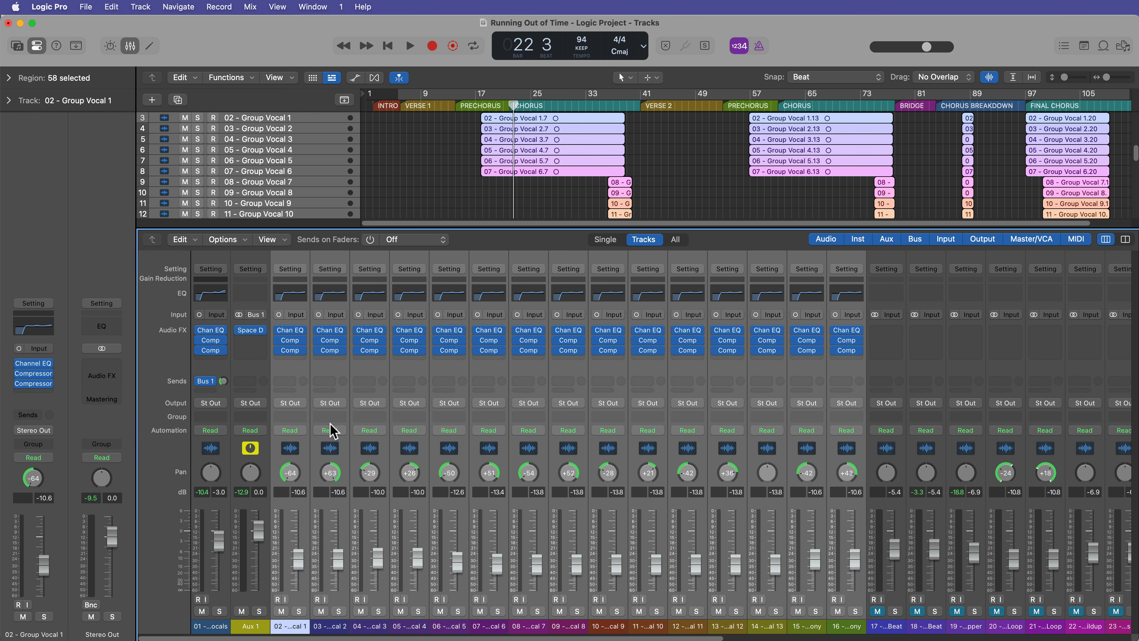
- Review the Space Designer settings on Aux 1 and close the plug-in window
mouse_move(254, 331)
left_click(254, 332)
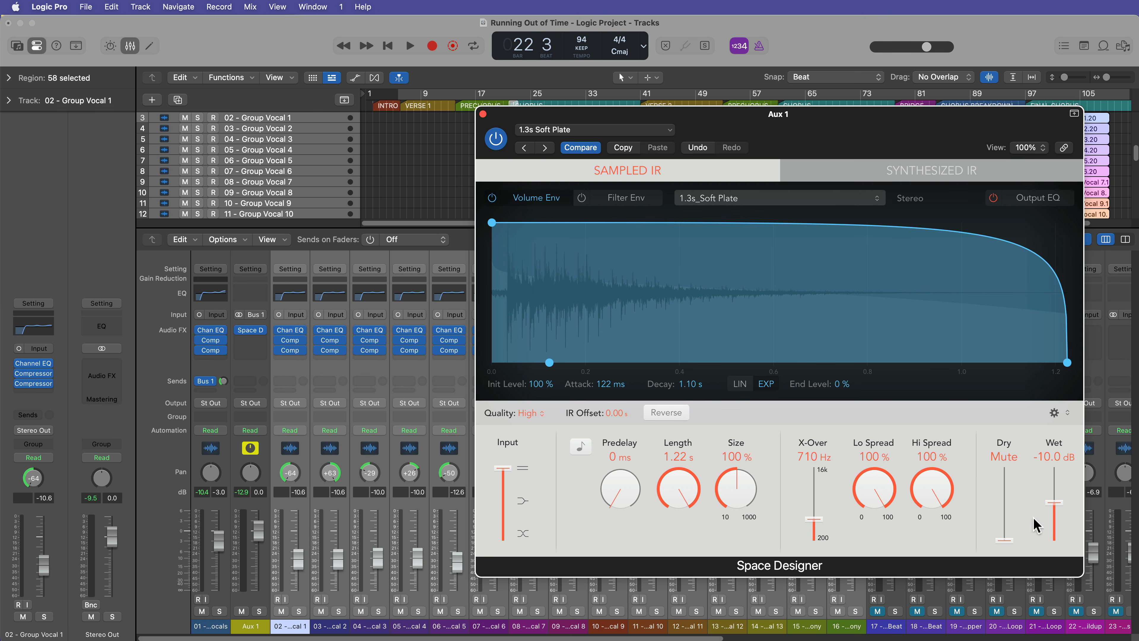
left_click(482, 114)
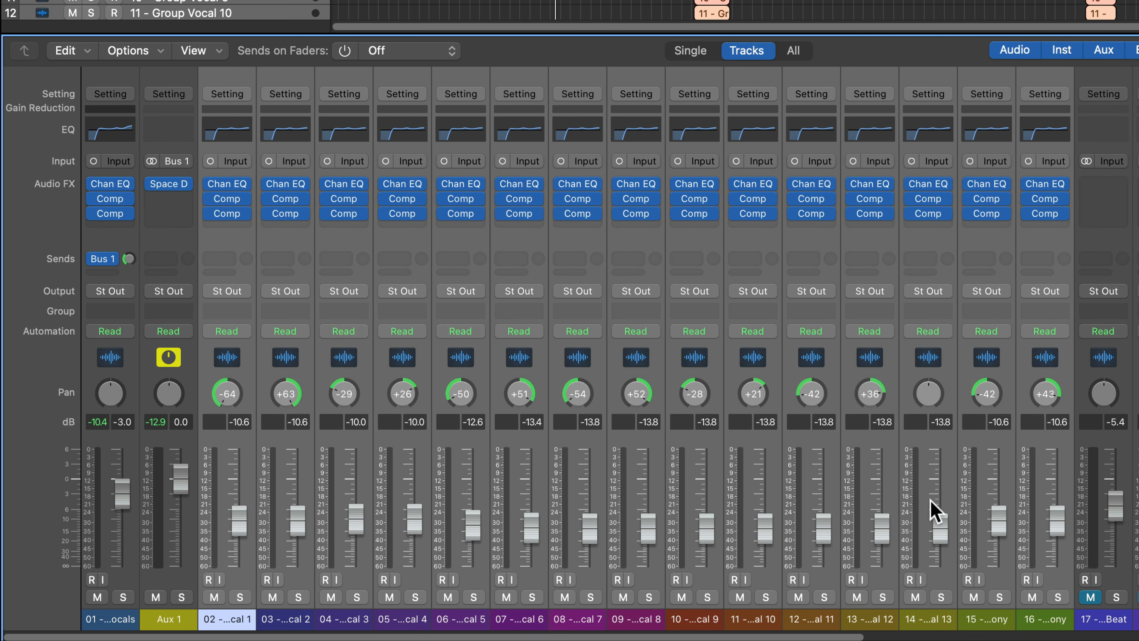
- Add a send to Bus 1 → Aux 1 on all selected group vocal channels and raise their send levels together
left_click(223, 259)
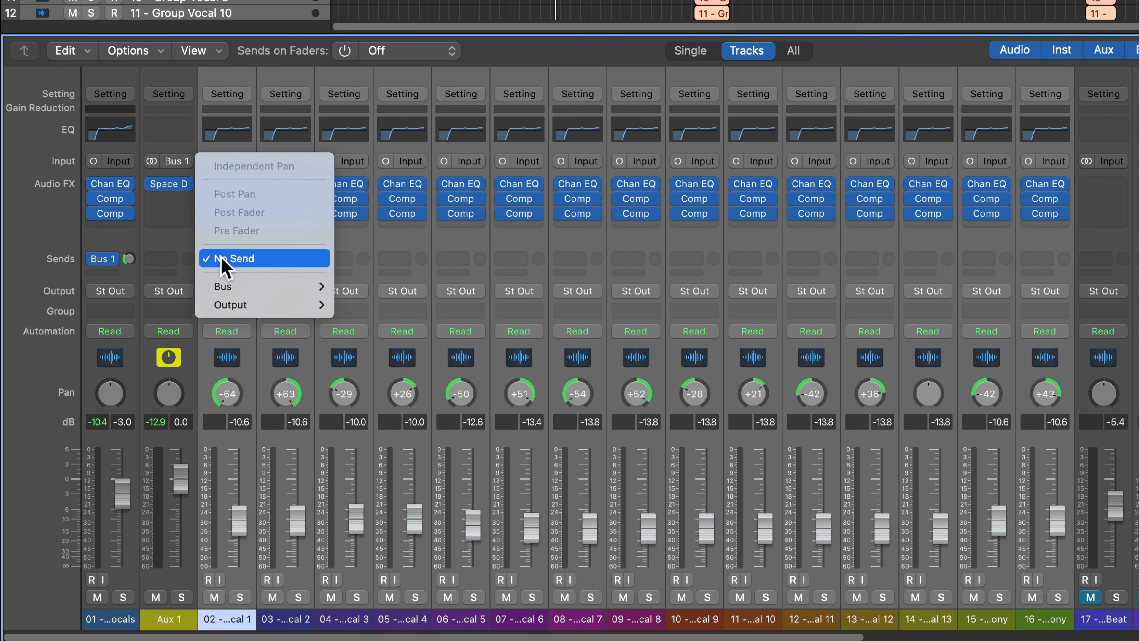
mouse_move(267, 286)
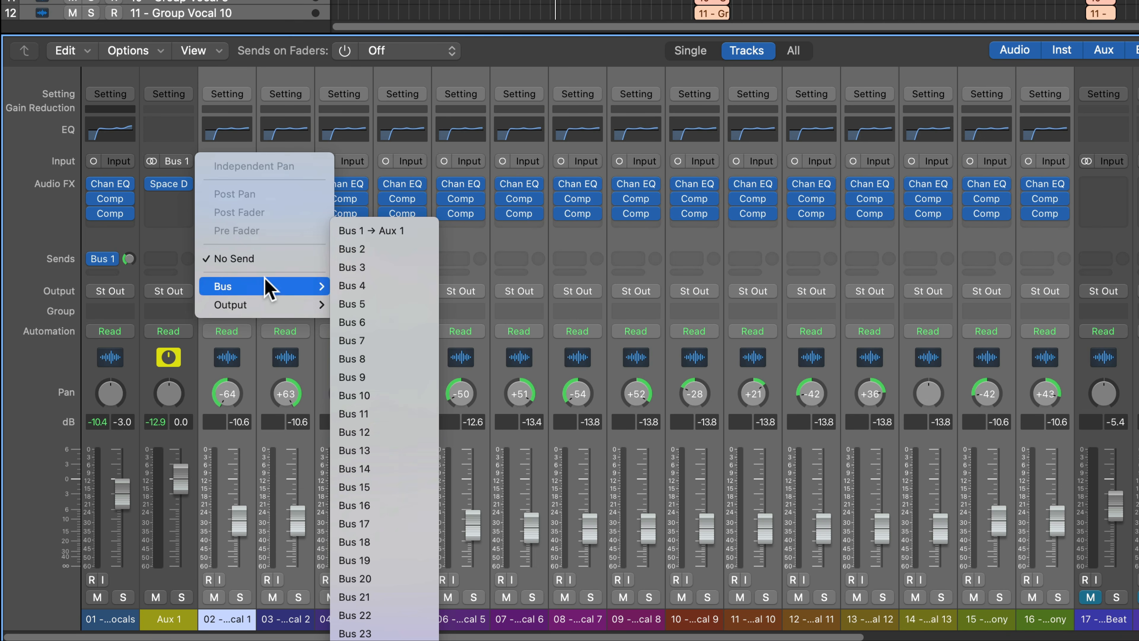
left_click(377, 230)
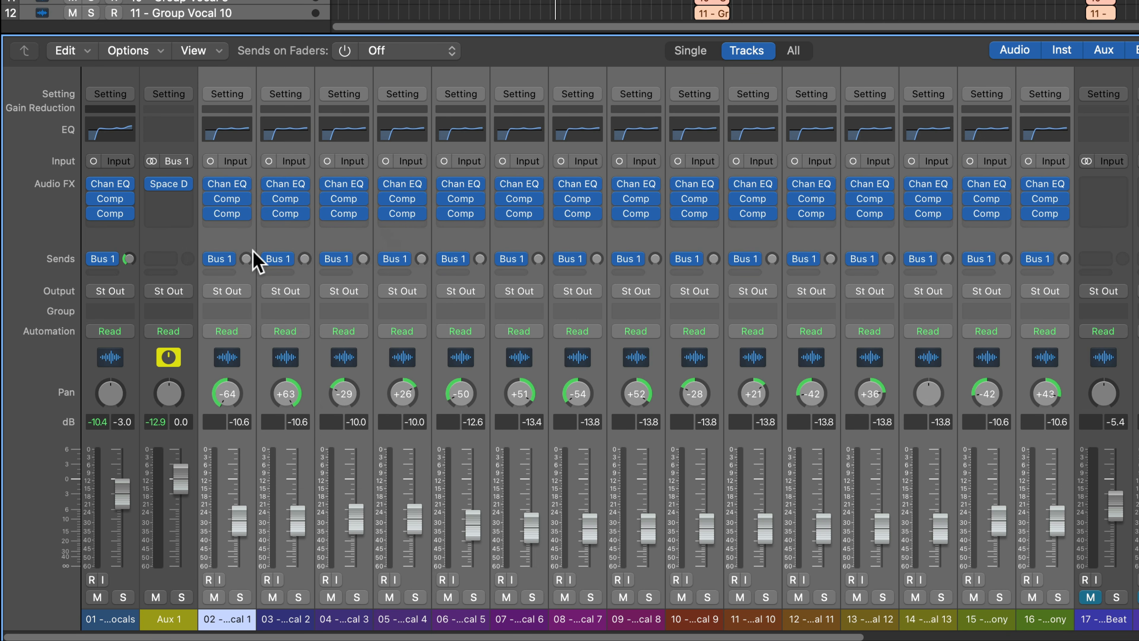
left_click_drag(252, 252, 297, 201)
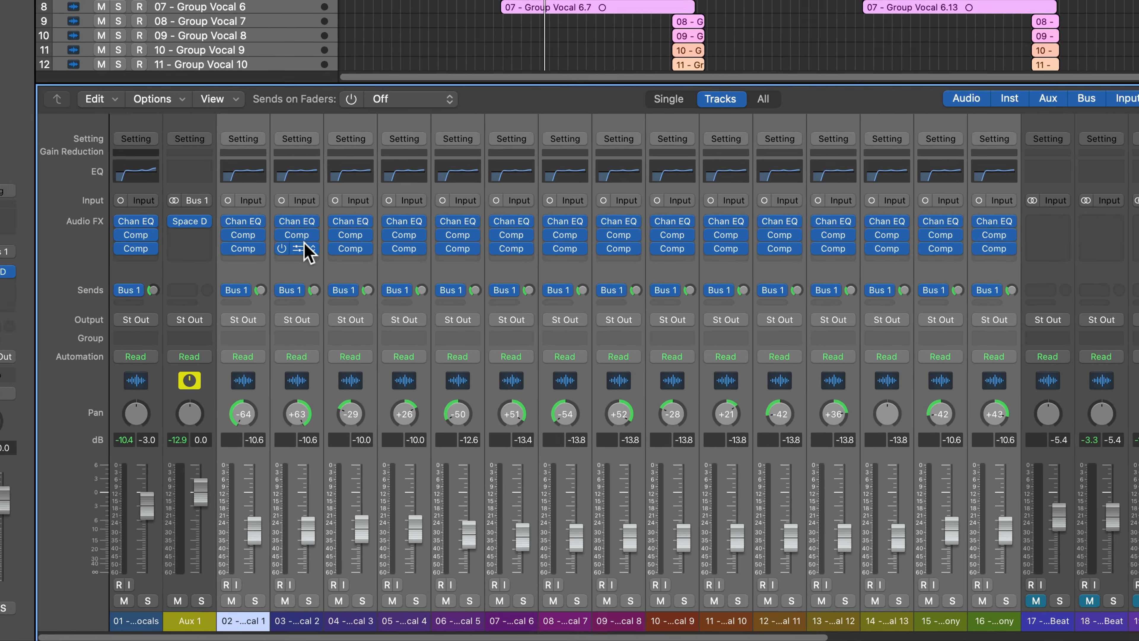
- Hide the mixer and reset the enlarged Lead Vocals track to the same compact height as the other tracks
key("x")
left_click(487, 290)
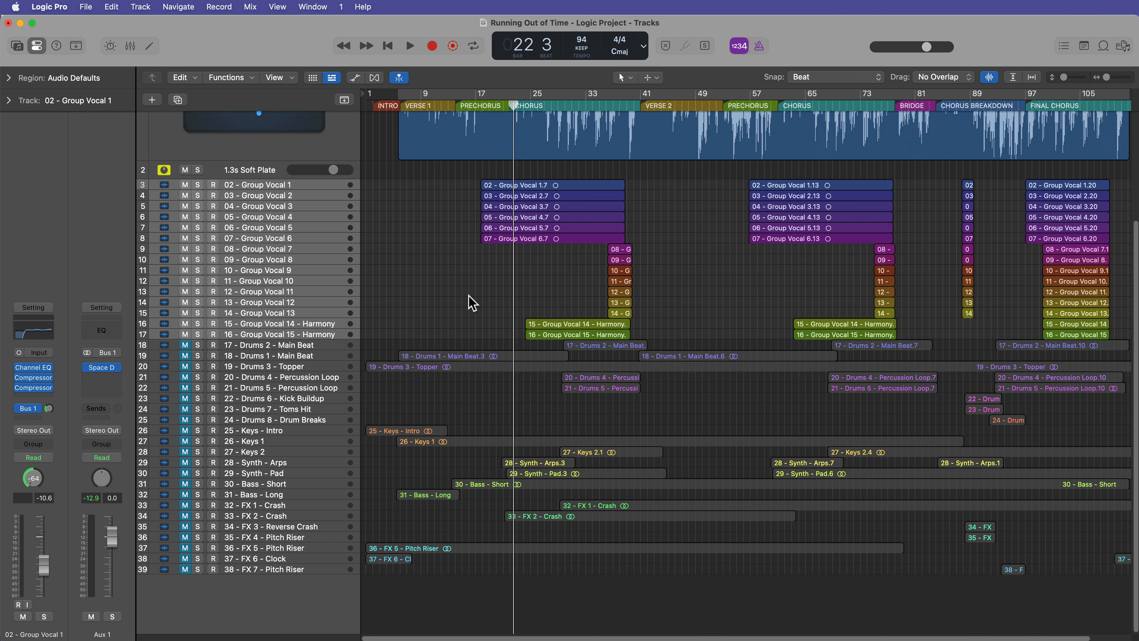
scroll(472, 303, "up", 5)
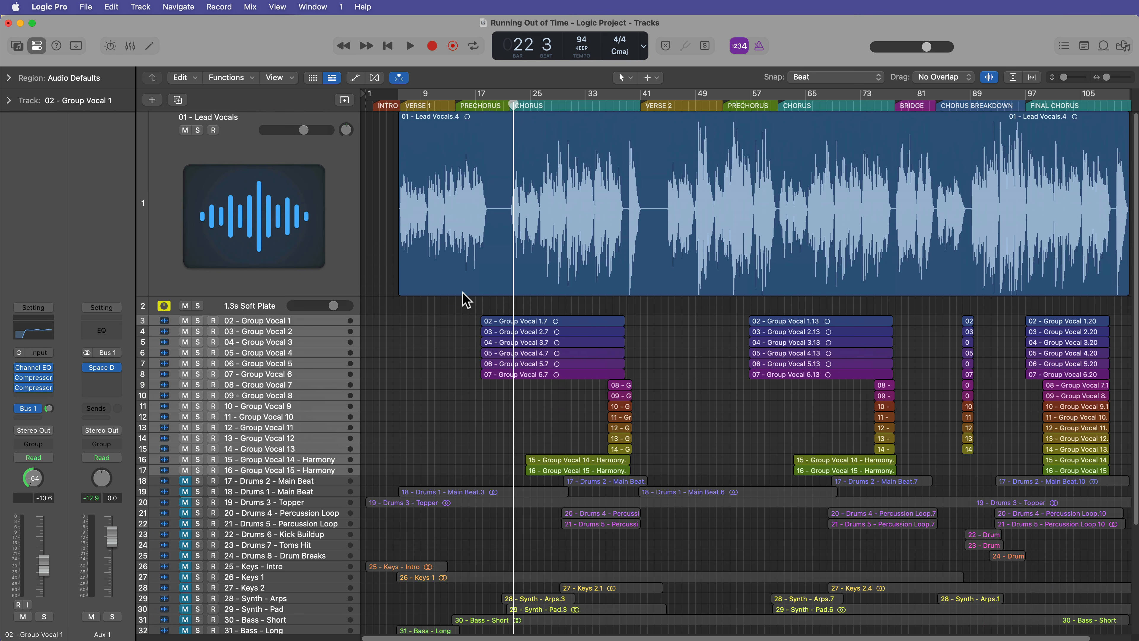
left_click(316, 295, "alt+shift")
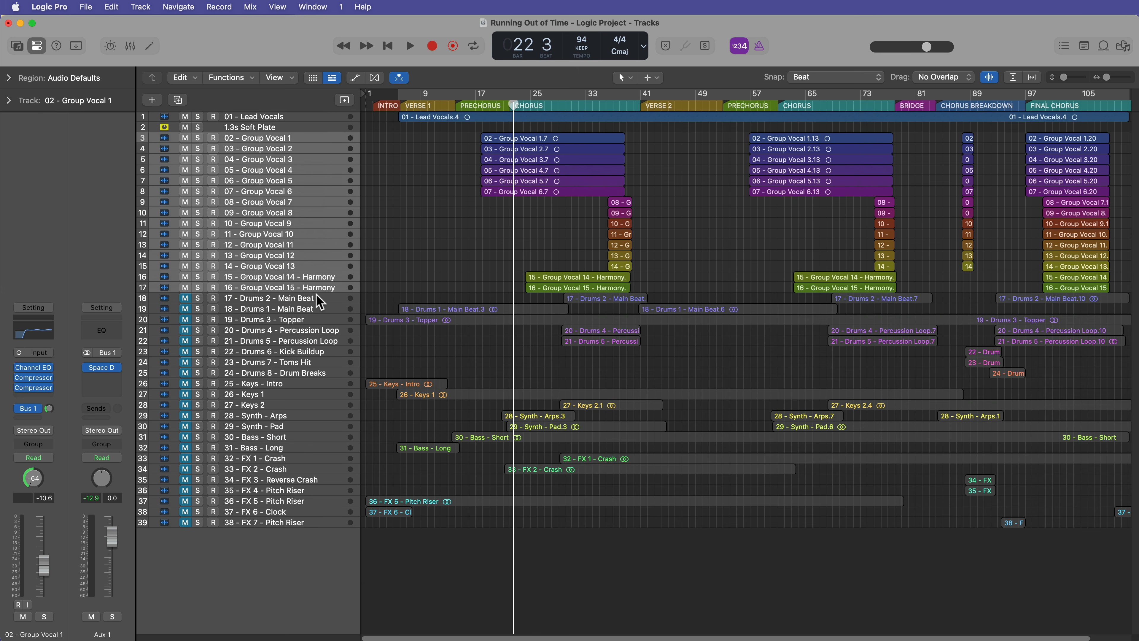
- Enlarge the track rows in the Tracks area and rename the 1.3s Soft Plate aux track as VERB
key("super+Down")
key("super+Down")
key("super+Down")
key("super+Down")
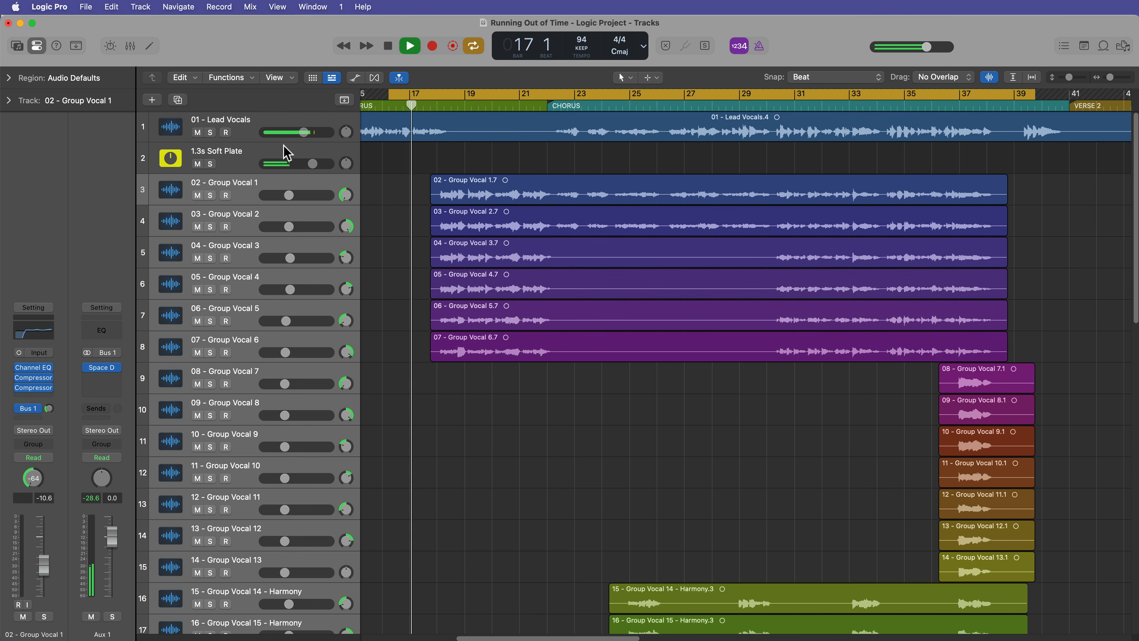
left_click(197, 152)
double_click(197, 153)
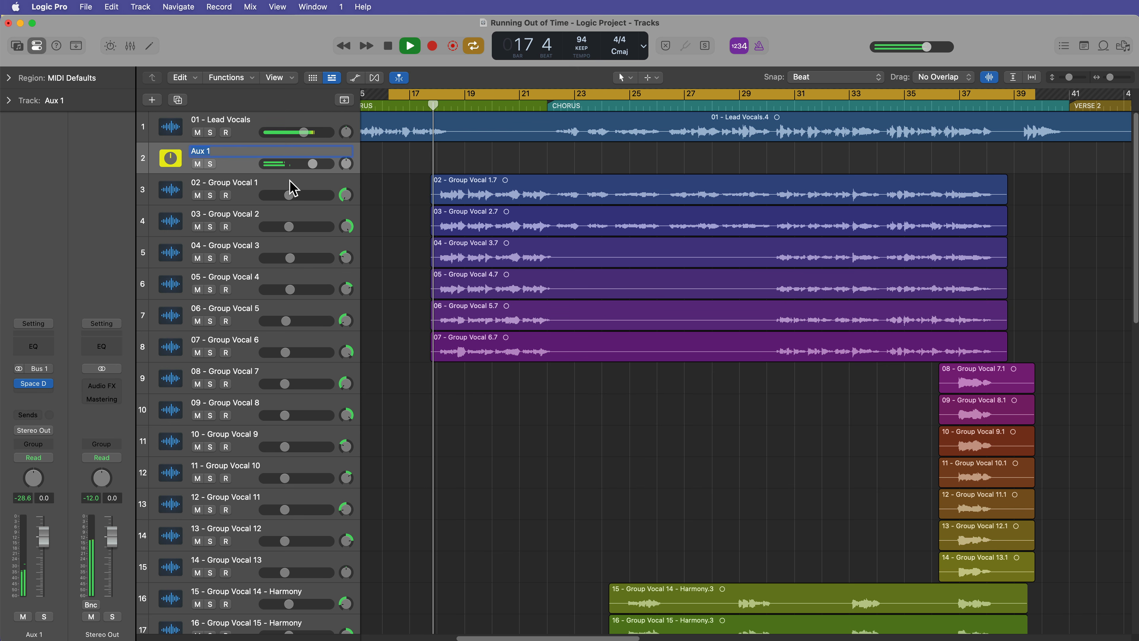
type("VERB")
key("Return")
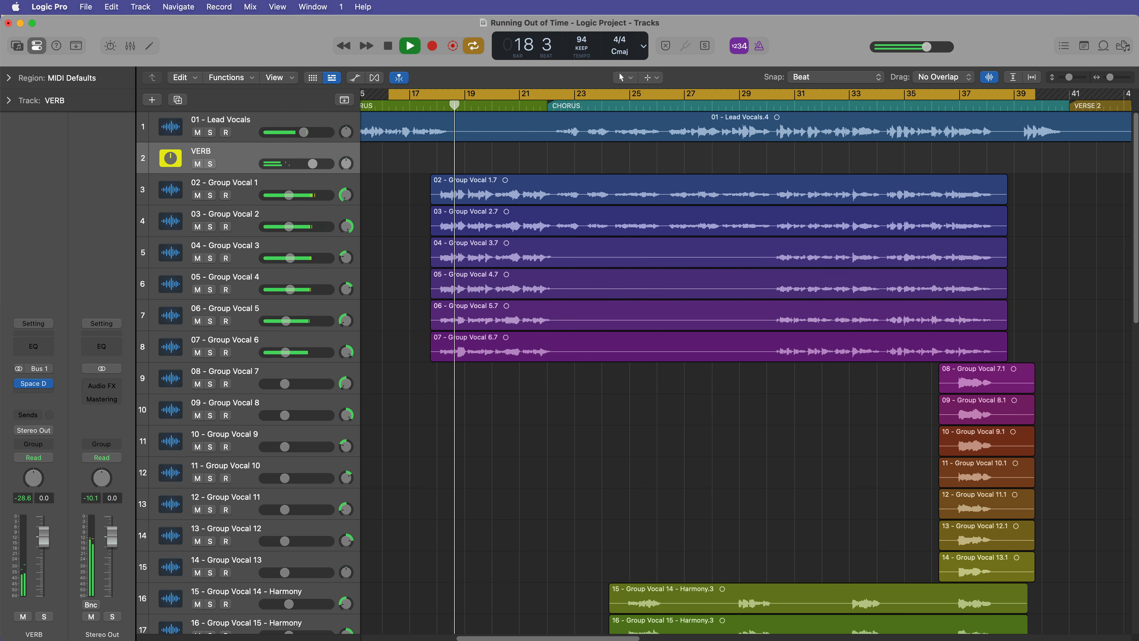
- Stop playback, select the group vocal channel strips 02 to 16 in the mixer, and adjust their Bus 1 send levels together
key("x")
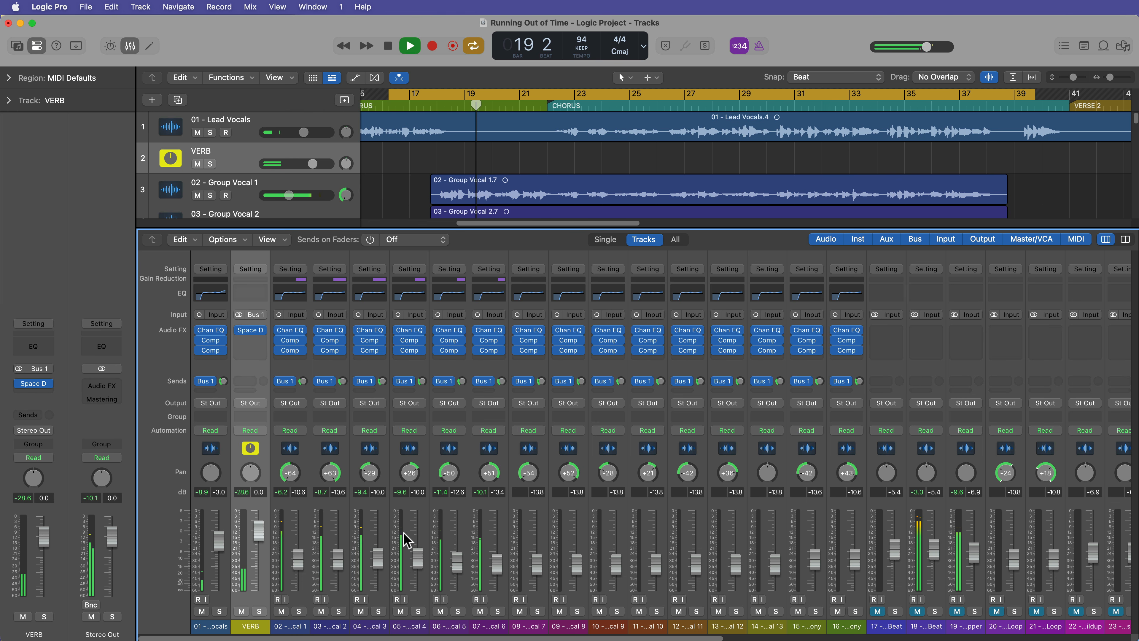
key("space")
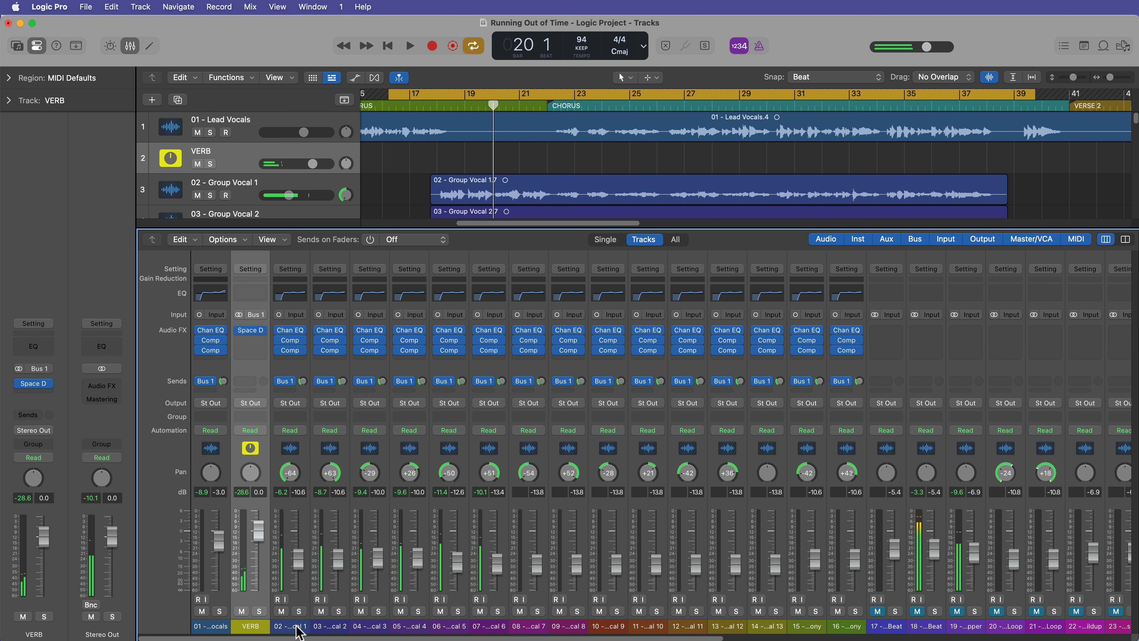
left_click(296, 626)
left_click_drag(506, 622, 867, 390)
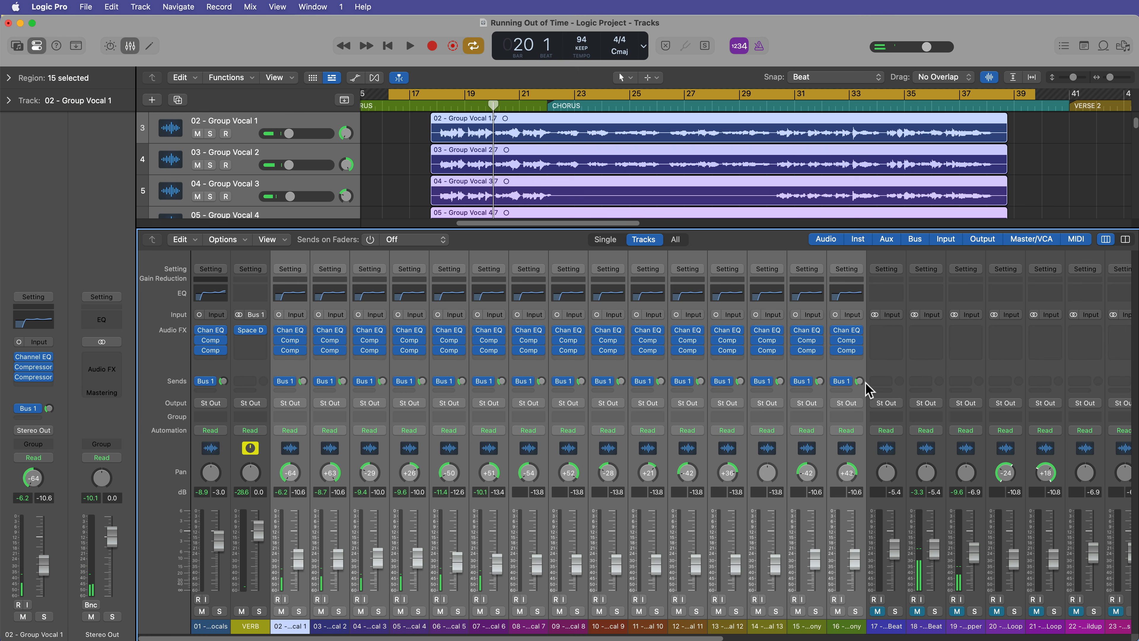
left_click_drag(870, 351, 871, 363)
key("x")
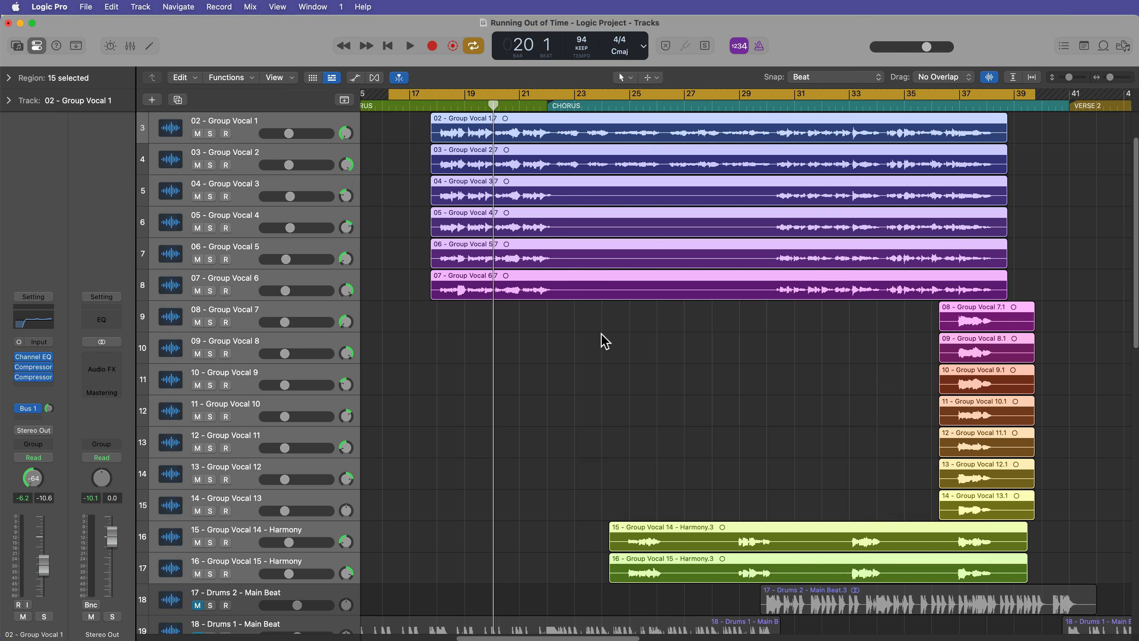
- Turn off cycle mode and play the vocals, jumping the playhead to about bar 30 in the chorus
left_click(583, 337)
key("c")
key("space")
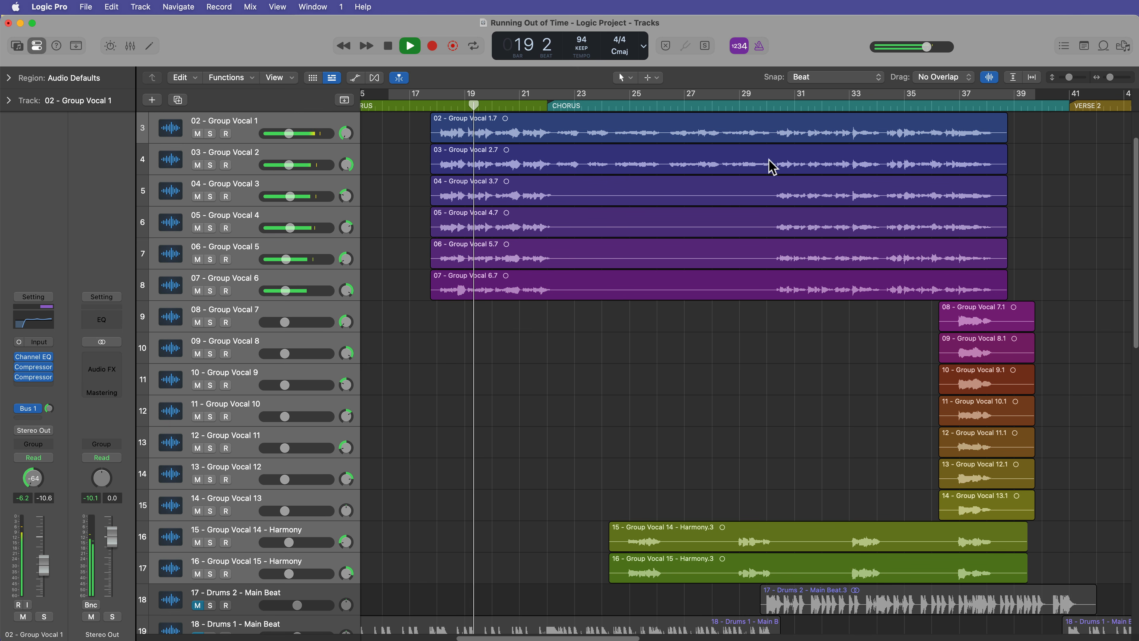
left_click(776, 106)
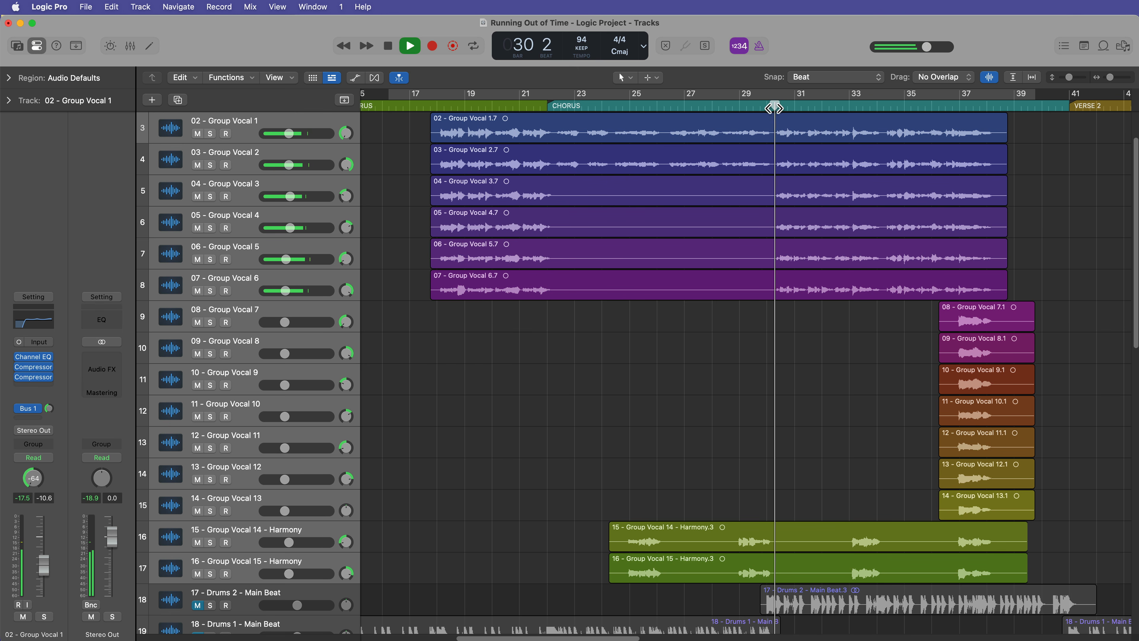
scroll(727, 418, "right", 5)
scroll(747, 434, "up", 3)
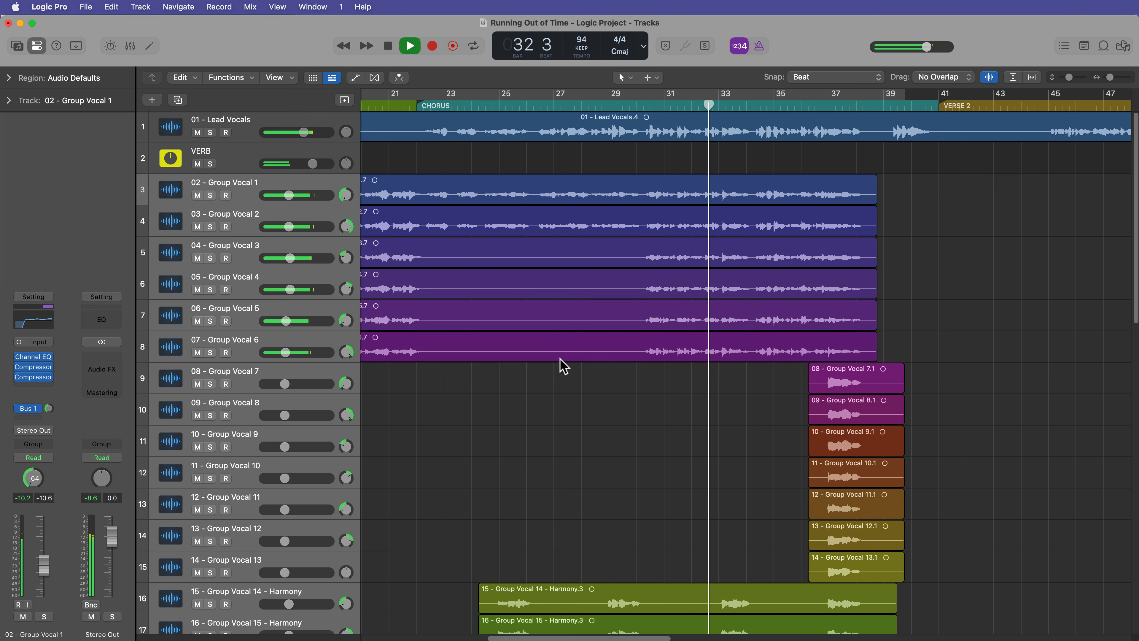
- Compare the chorus with the VERB channel muted, unmuted and soloed, ending with playback stopped and the solo off
key("x")
left_click(241, 611)
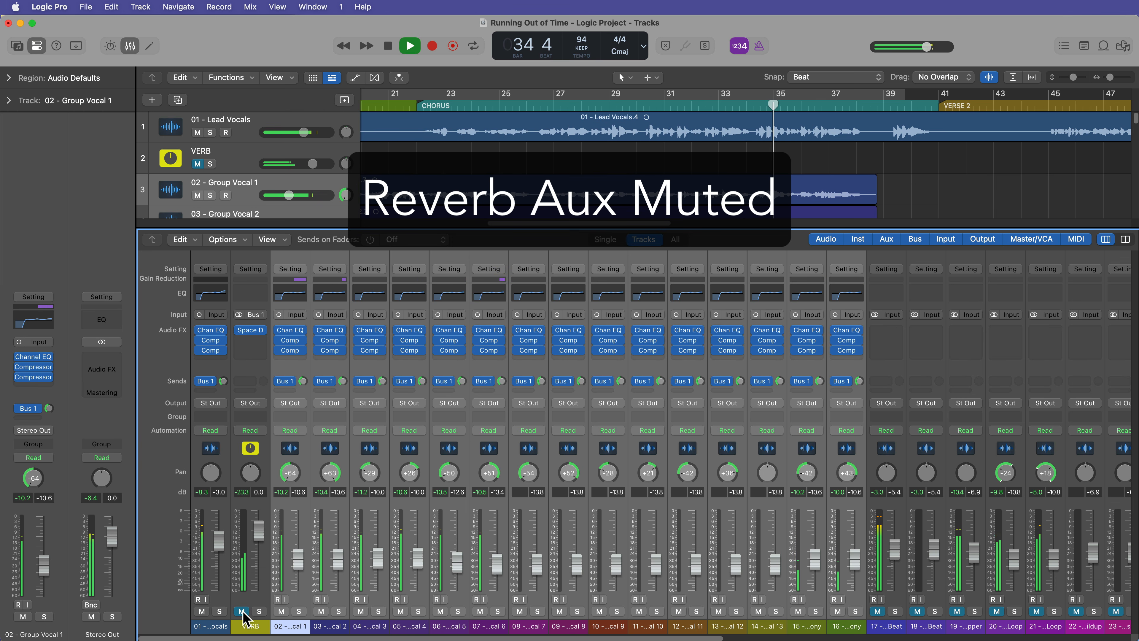
left_click(243, 612)
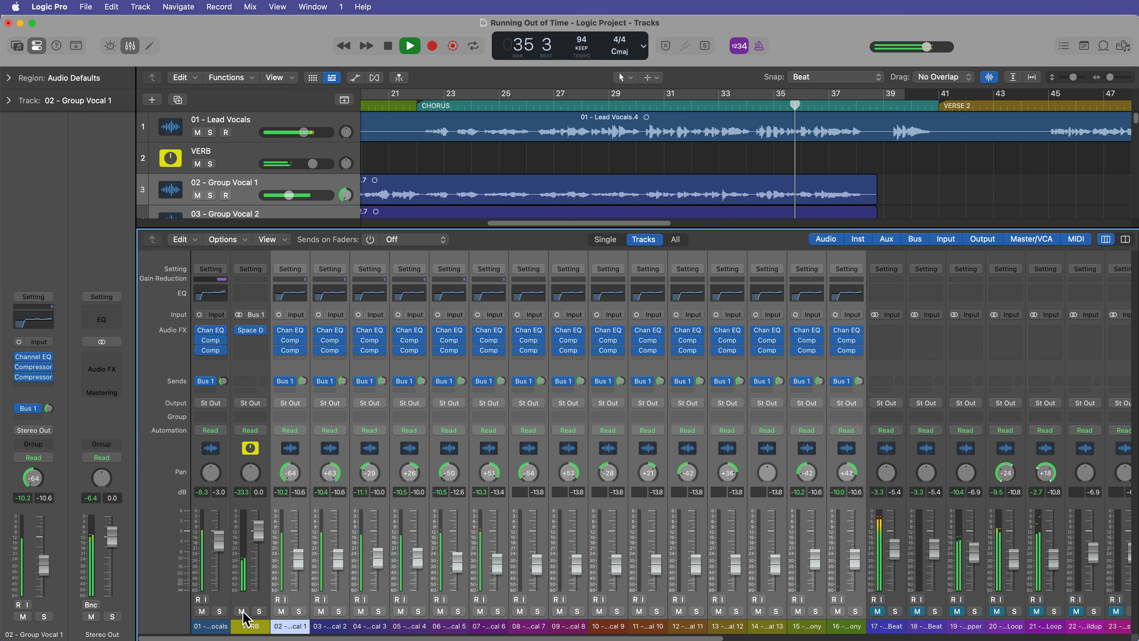
left_click(260, 612)
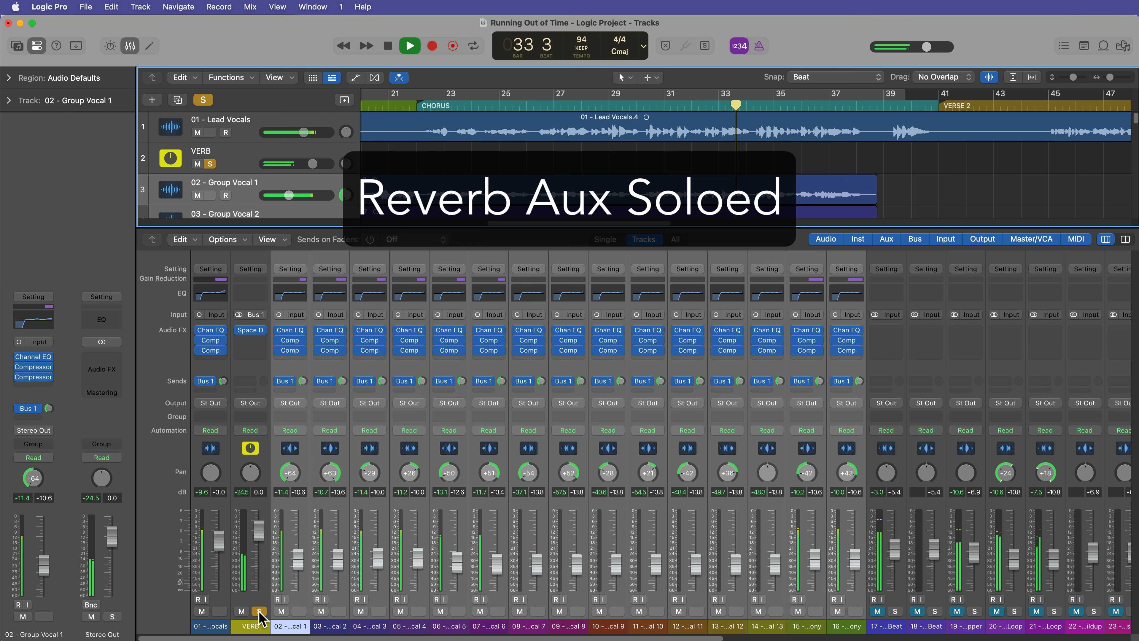
key("space")
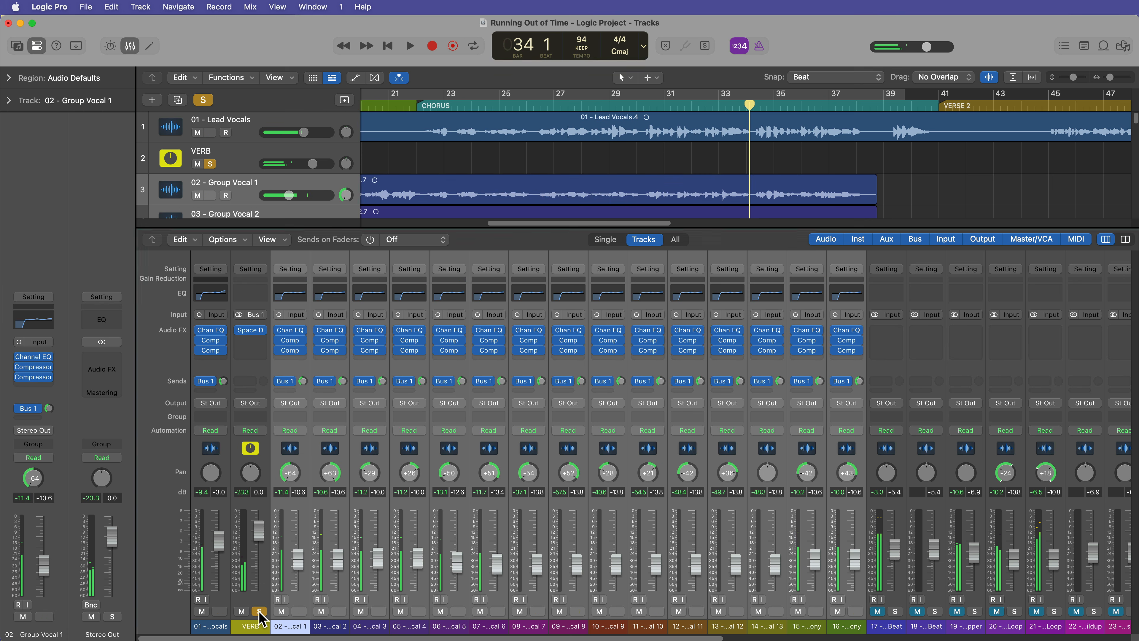
left_click(259, 612)
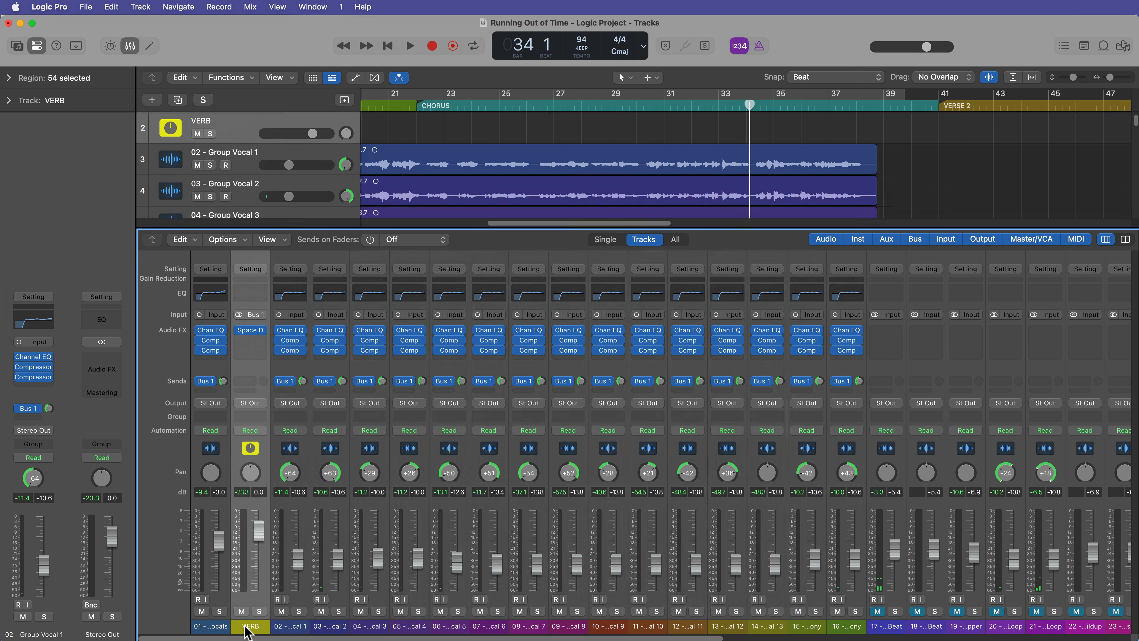
- Try muting the VERB channel and lowering its fader to -2.9 dB, then restore it to unmuted at 0.0 dB
left_click(246, 629)
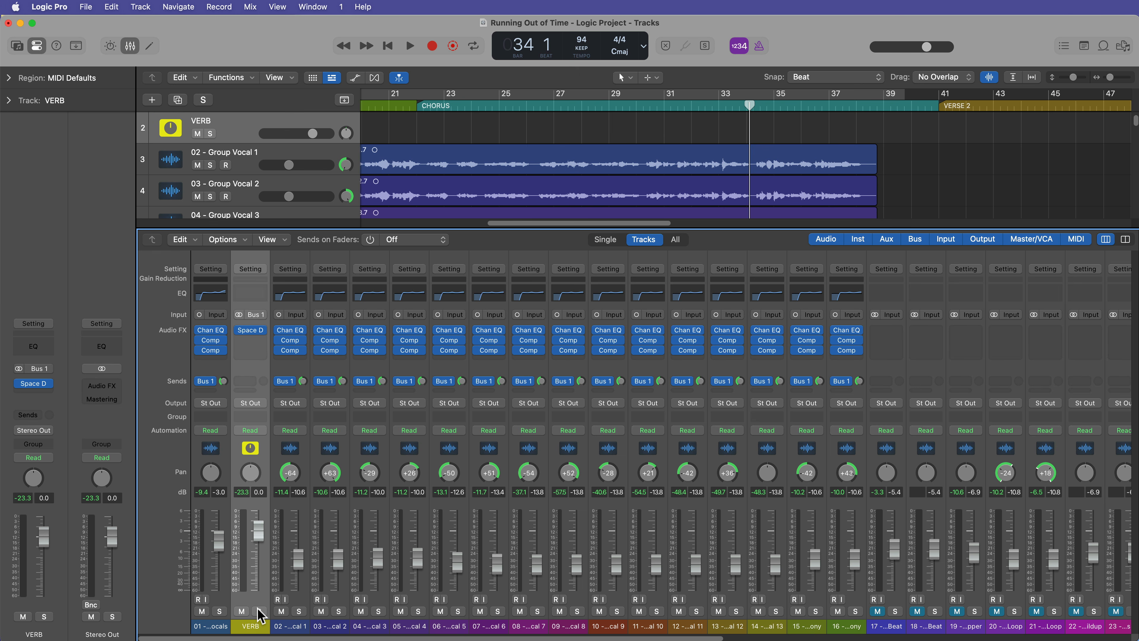
left_click(240, 611)
left_click(240, 609)
left_click_drag(258, 532, 259, 548)
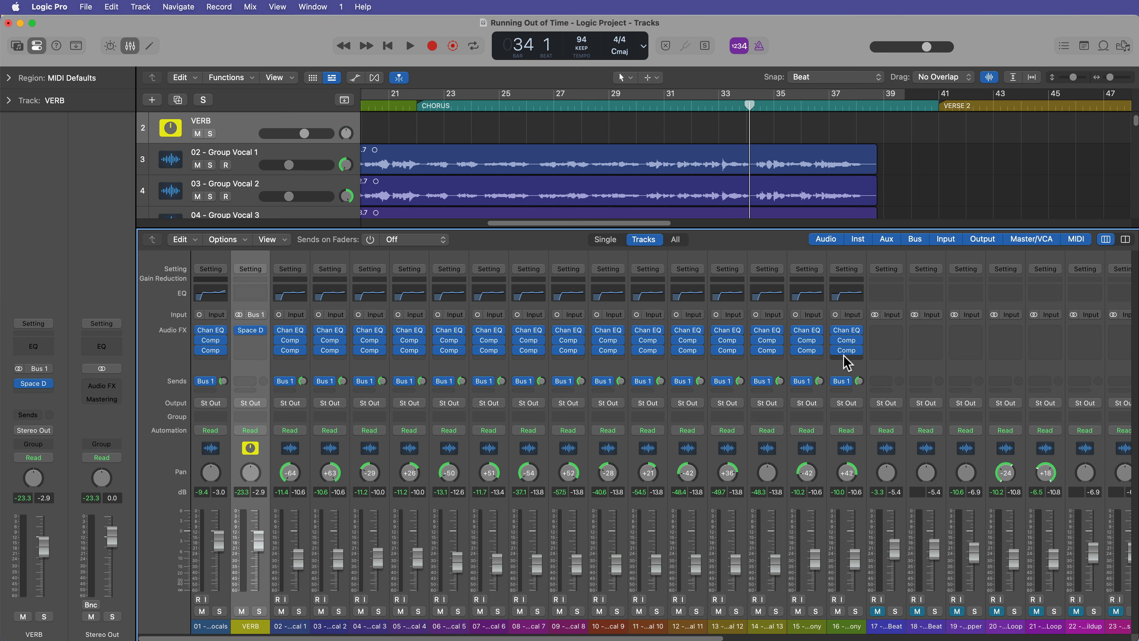
left_click(257, 538, "alt")
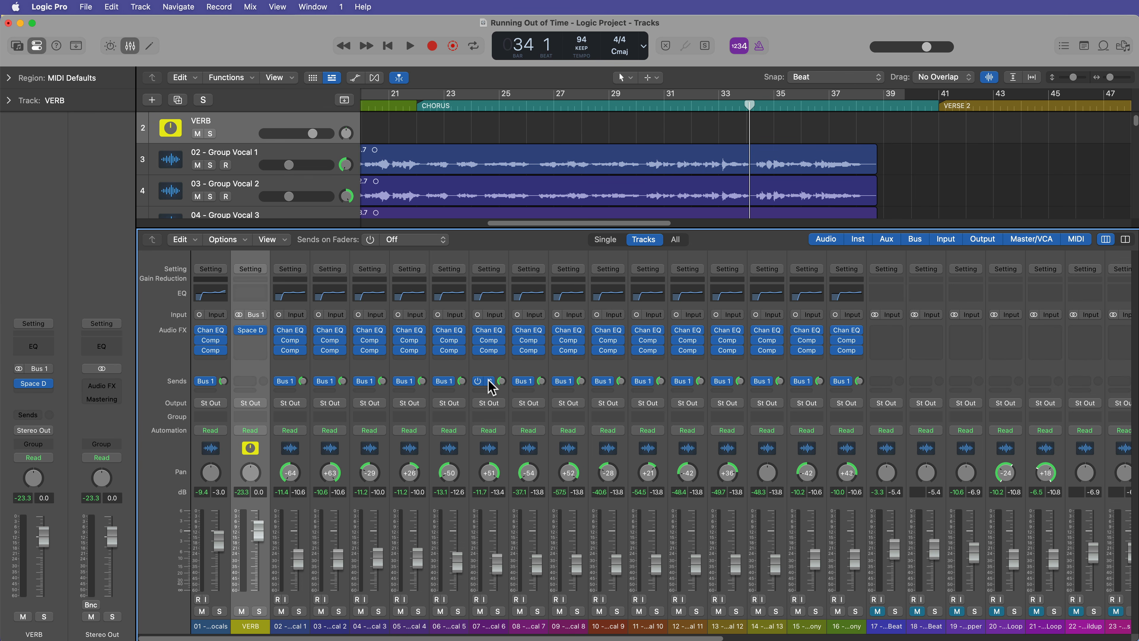
- Create a new auxiliary channel strip with no input and create a track for it
left_click(235, 239)
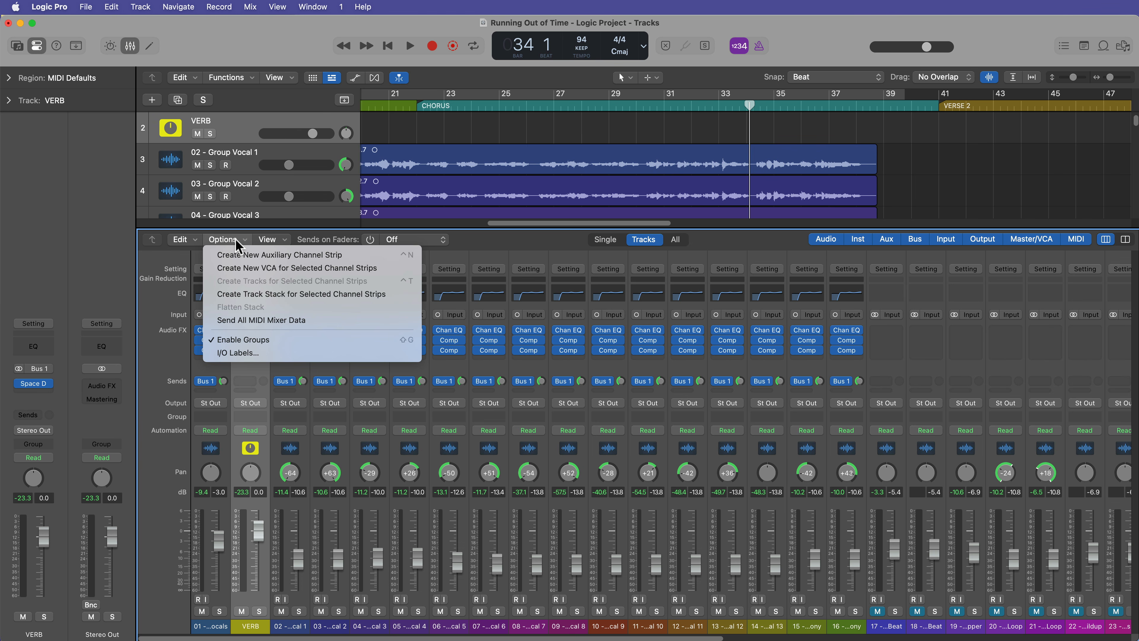
left_click(361, 256)
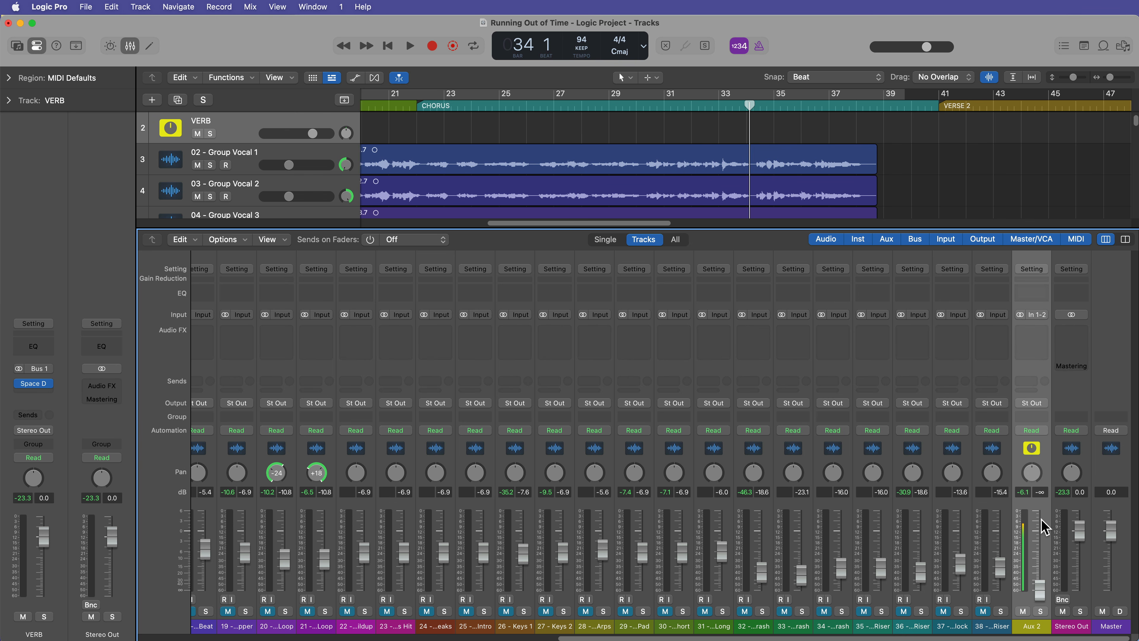
left_click(1039, 316)
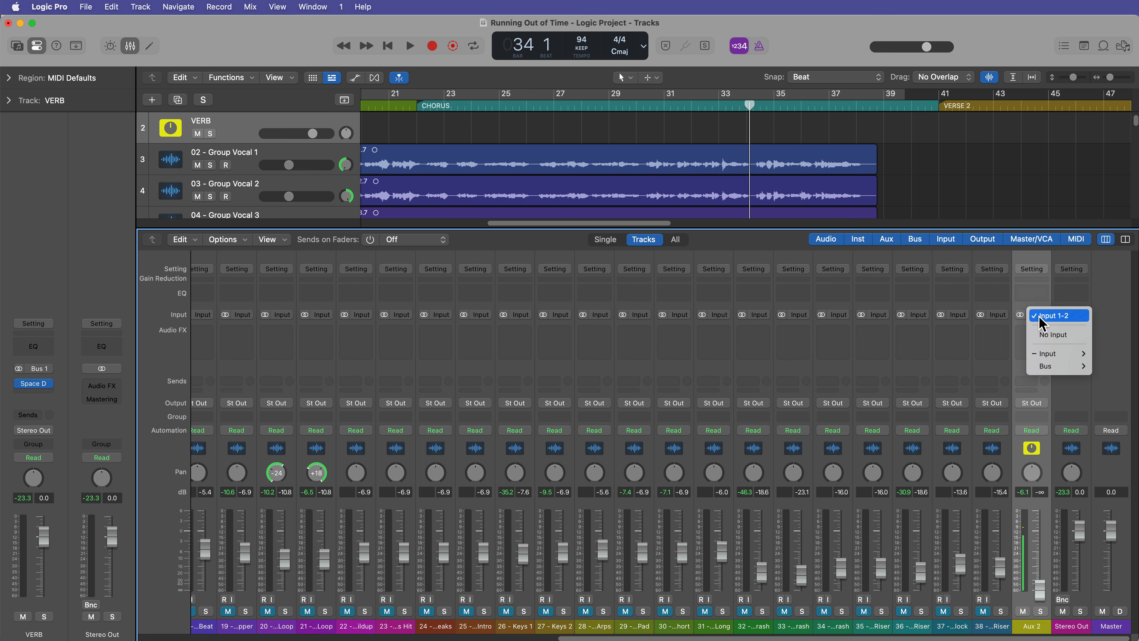
left_click(1051, 334)
right_click(1027, 256)
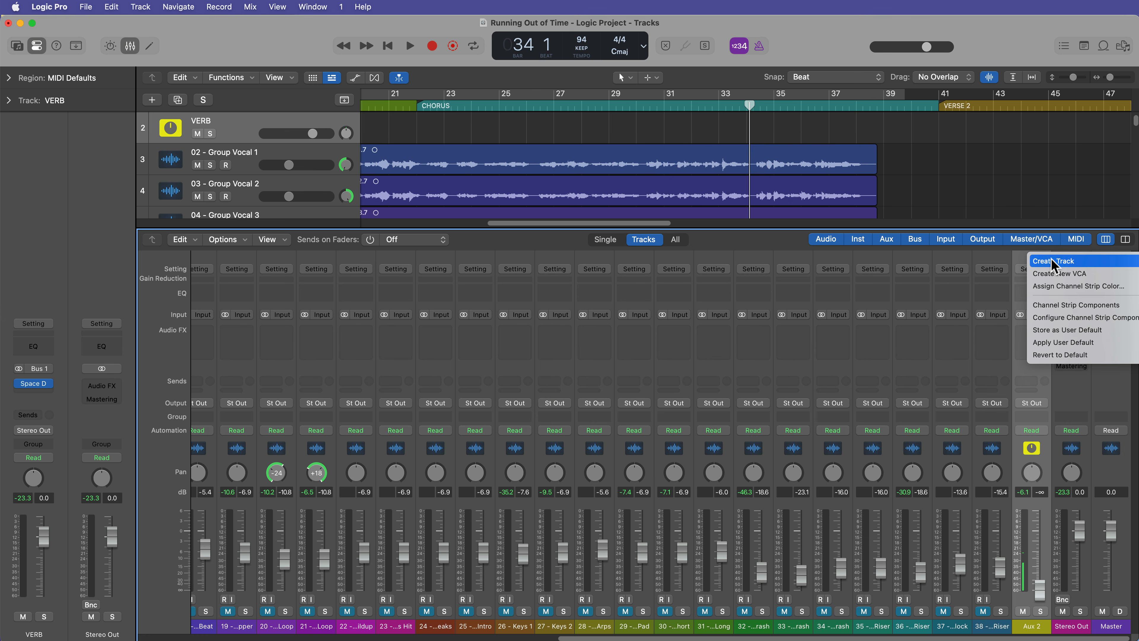
left_click(1052, 261)
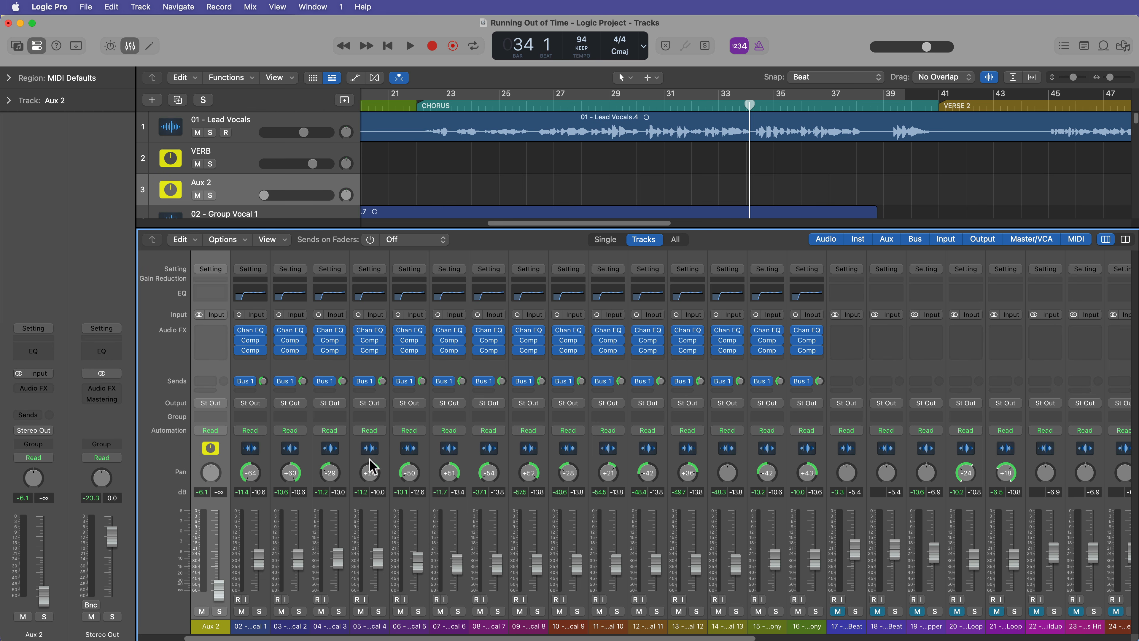
- Rename the new aux channel as MOD and set its fader to 0.0 dB
scroll(262, 601, "left", 2)
double_click(297, 625)
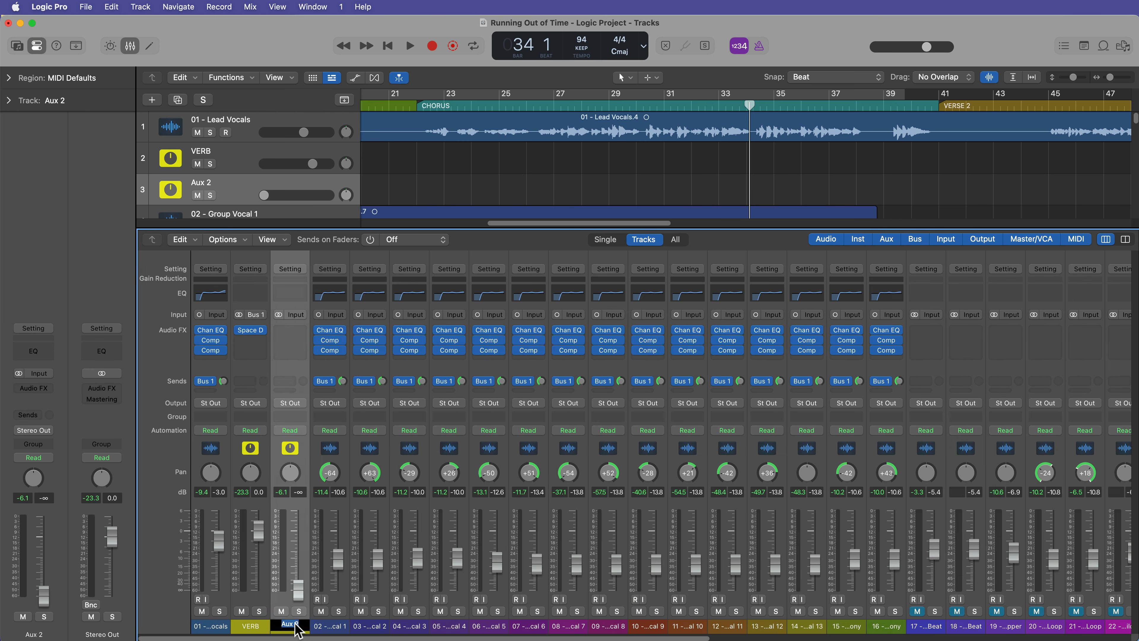
type("MOD")
key("Return")
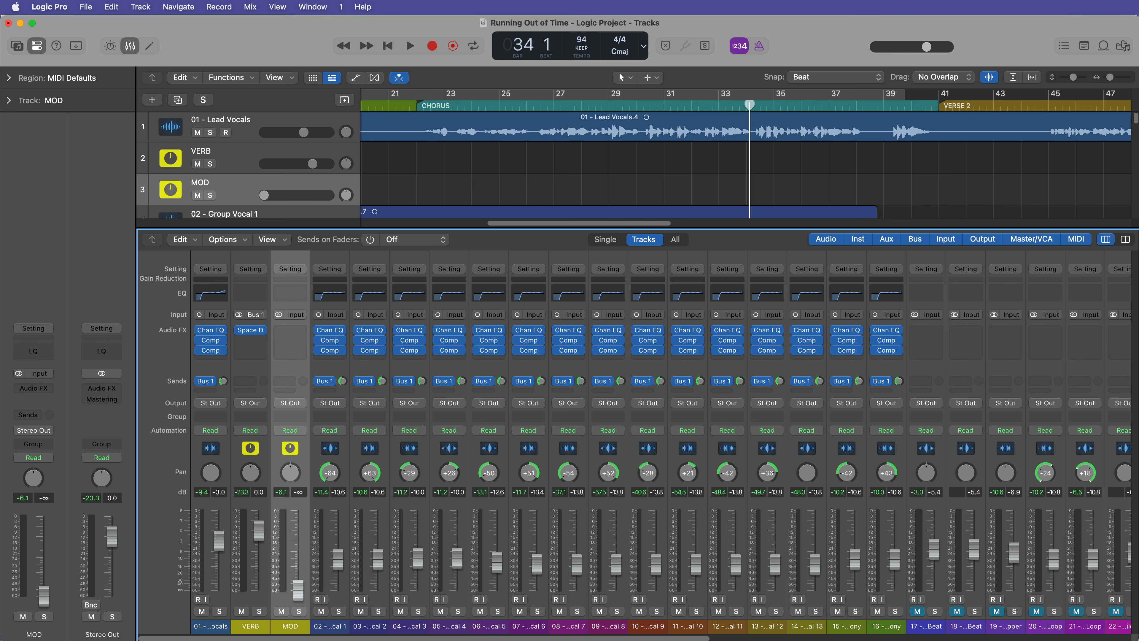
left_click(298, 590, "alt")
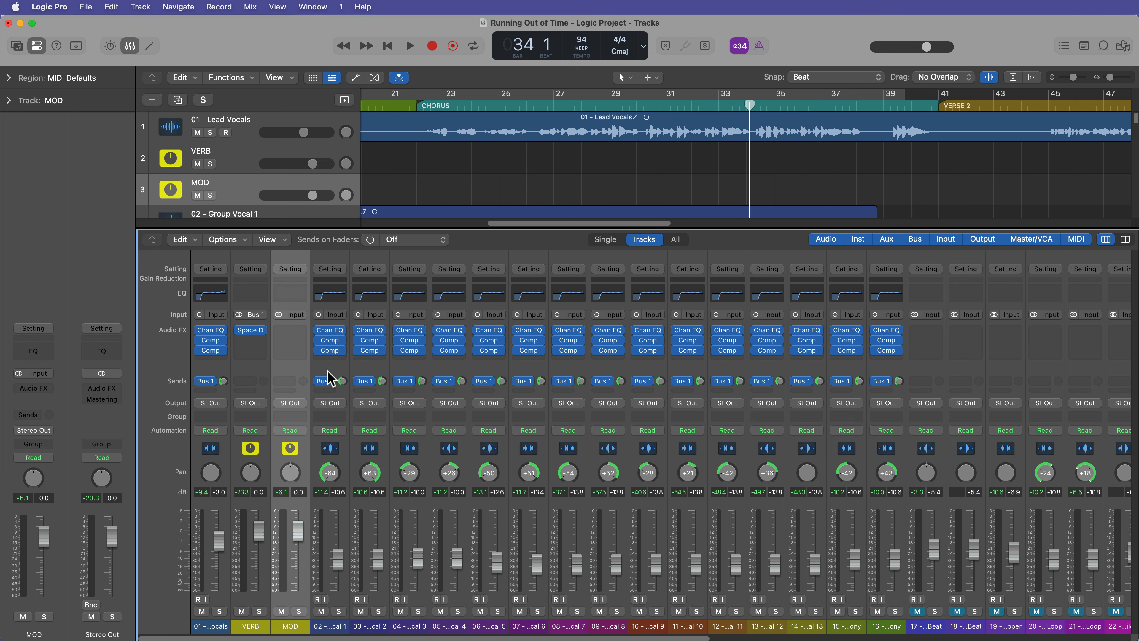
- Insert the Ensemble modulation plug-in on the MOD channel with 8 voices and 140% stereo spread, and close its window
left_click(303, 340)
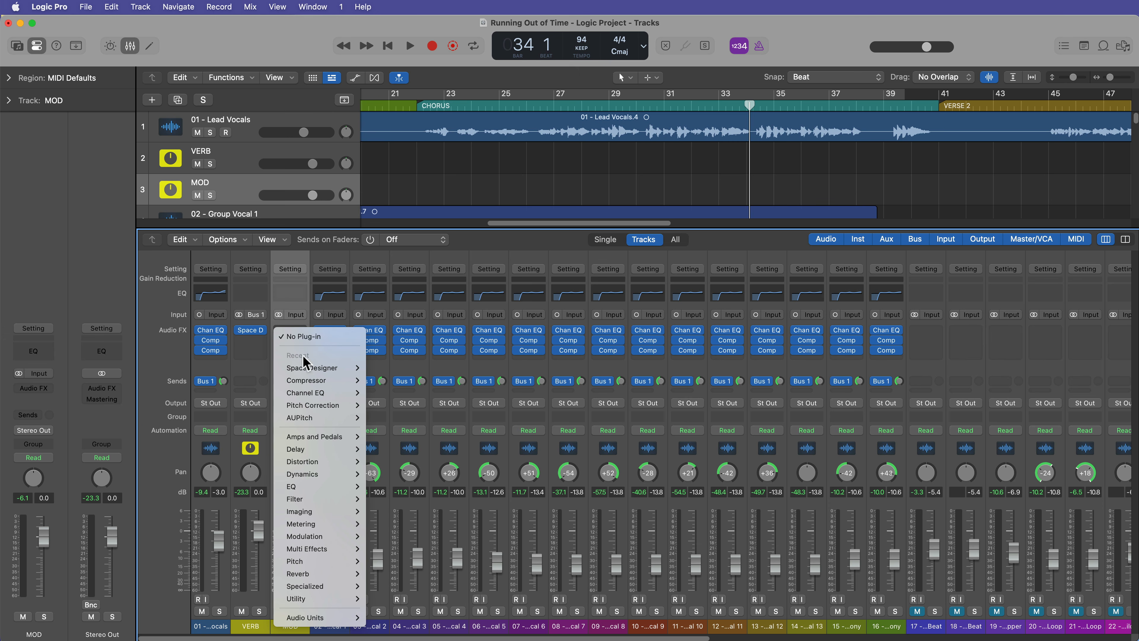
mouse_move(326, 528)
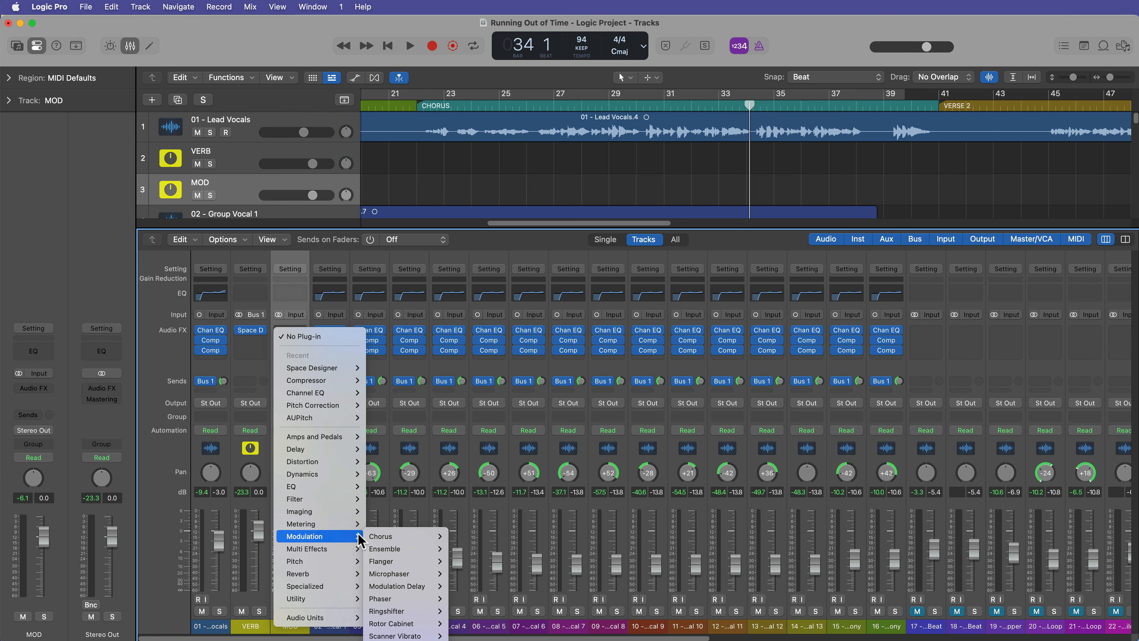
mouse_move(394, 549)
left_click(461, 550)
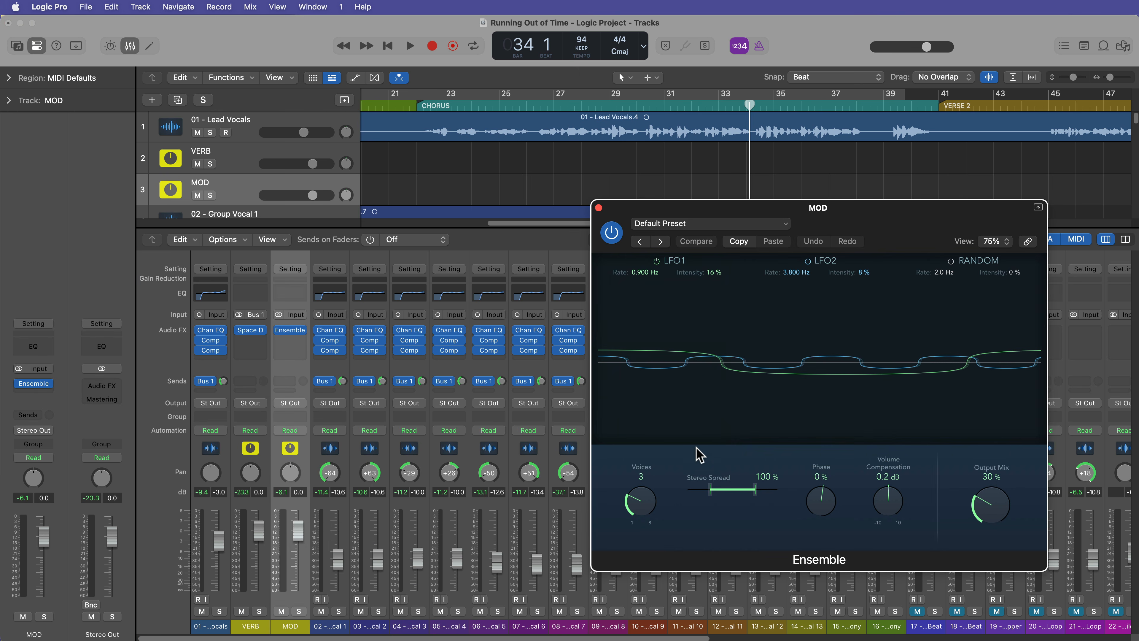
left_click_drag(684, 382, 710, 343)
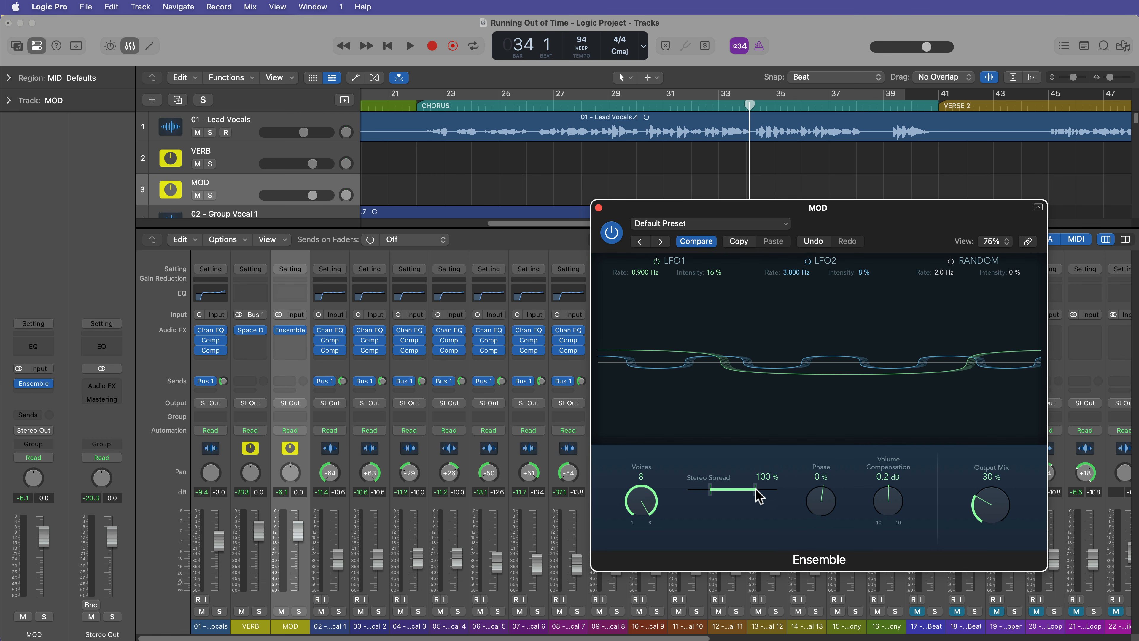
left_click_drag(756, 490, 764, 493)
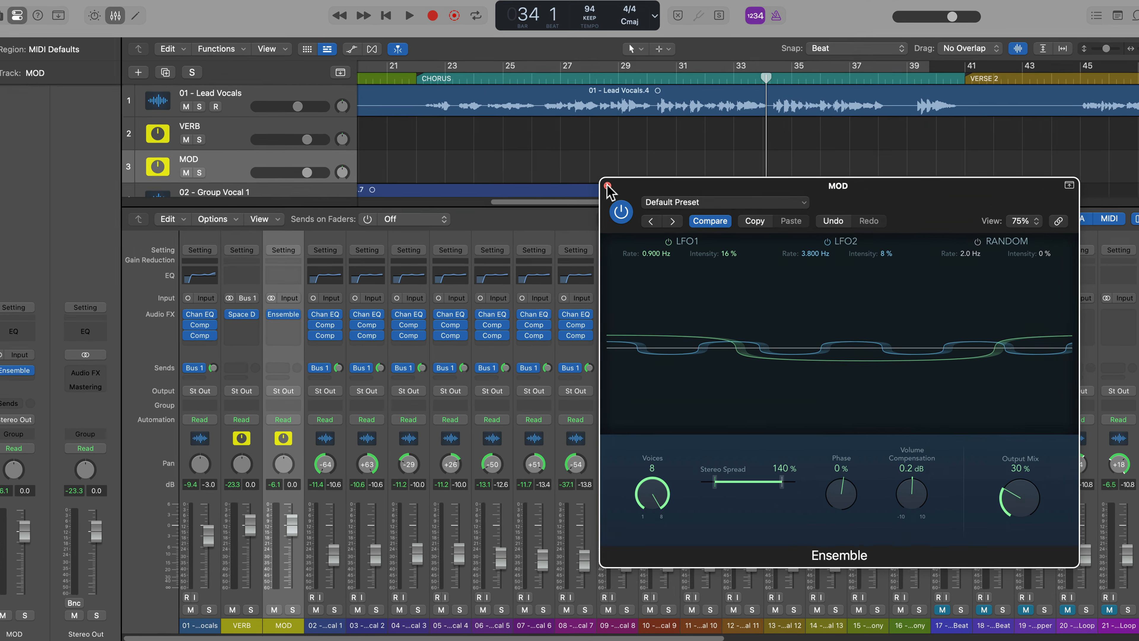
left_click(599, 207)
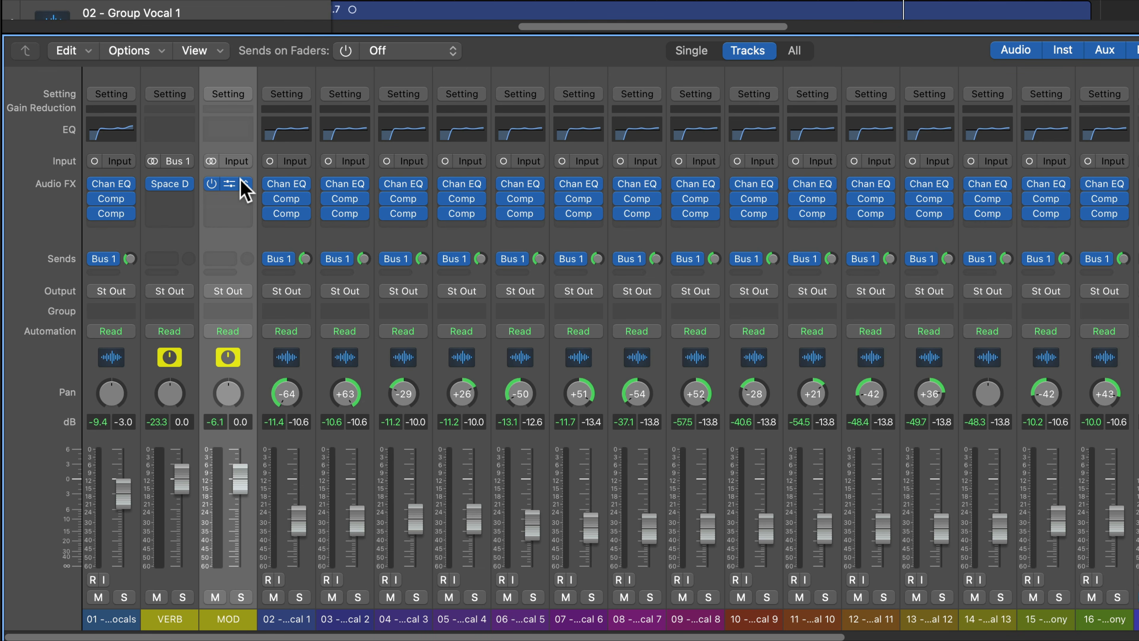
- Set the input of the MOD channel to Bus 2
left_click(236, 162)
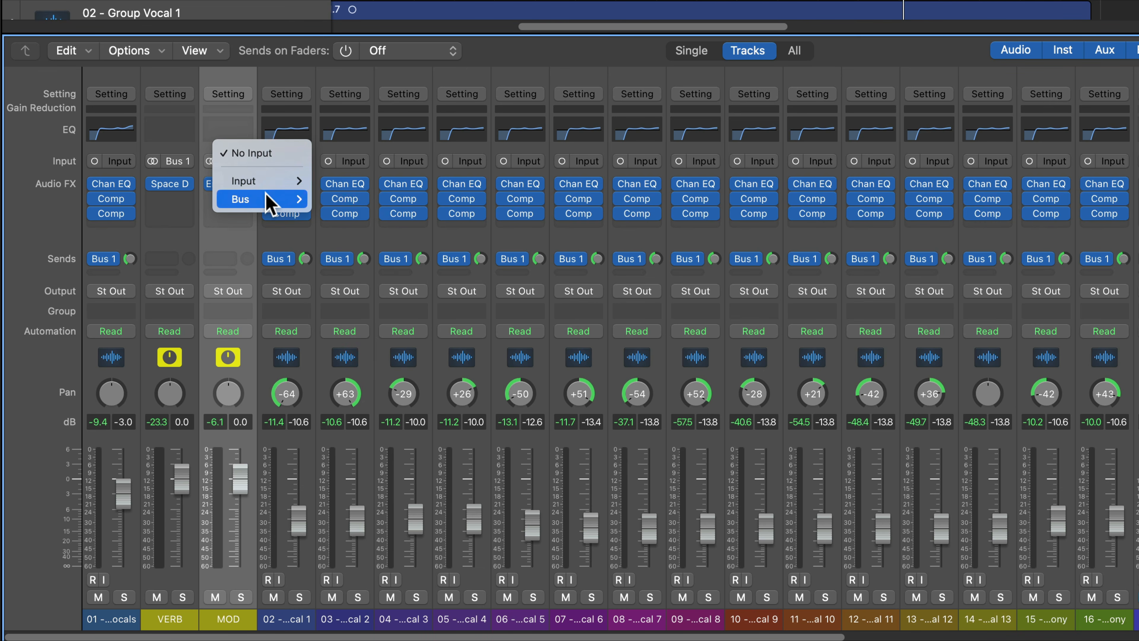
mouse_move(273, 199)
left_click(368, 219)
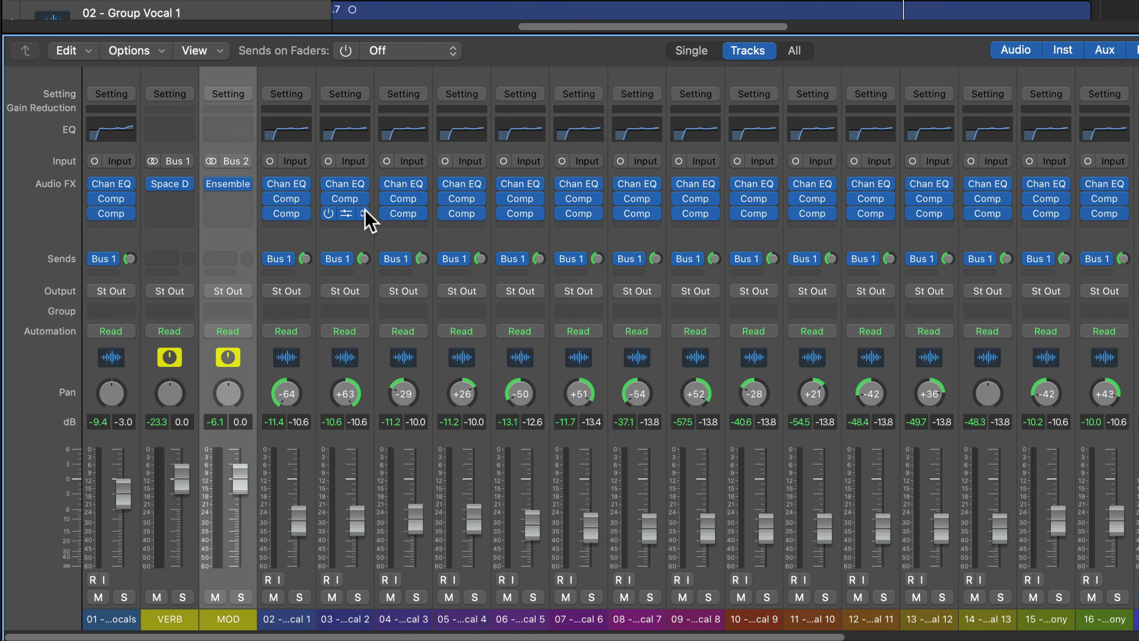
- Add a Bus 2 send to the lead vocals channel and to all group vocal channels from 02 through 16
left_click(103, 618)
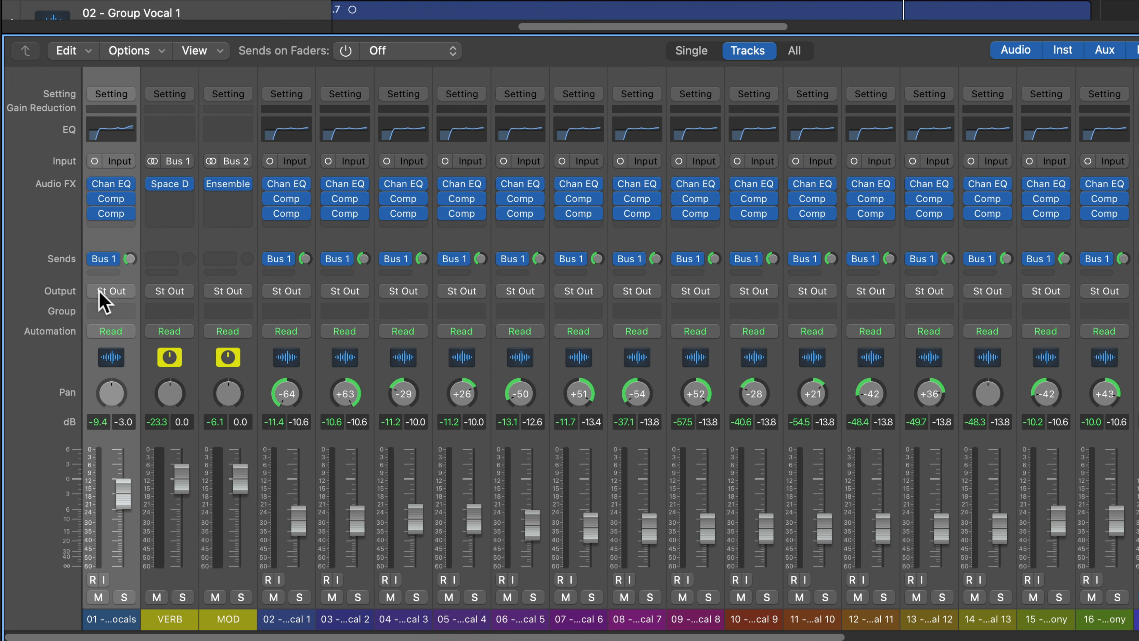
left_click(103, 272)
mouse_move(143, 307)
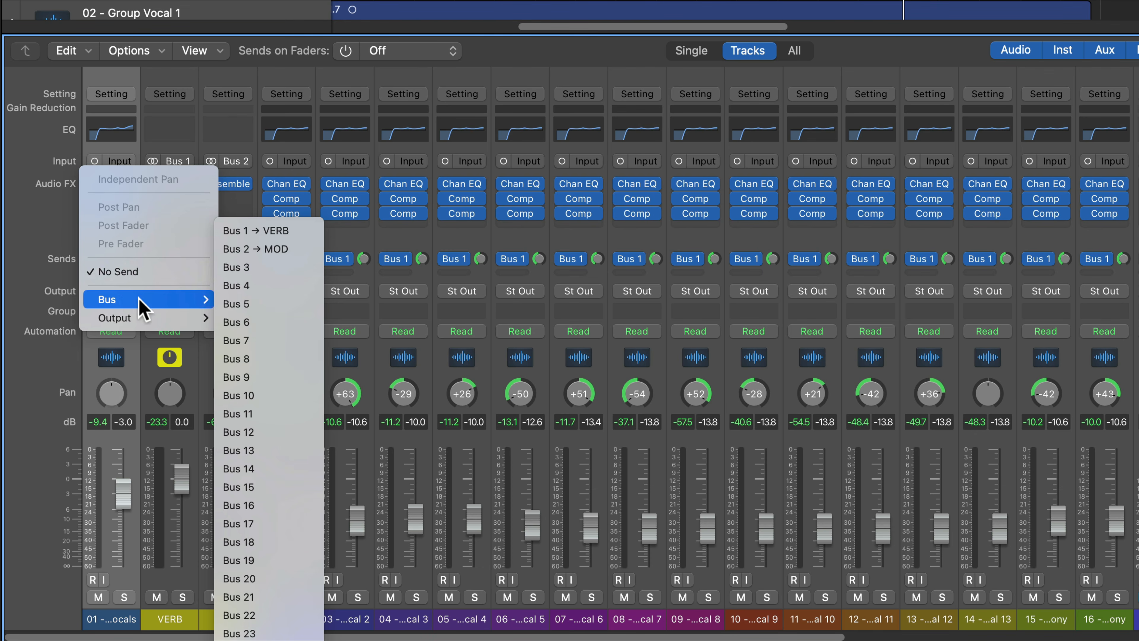
left_click(258, 249)
left_click_drag(286, 619, 1099, 605)
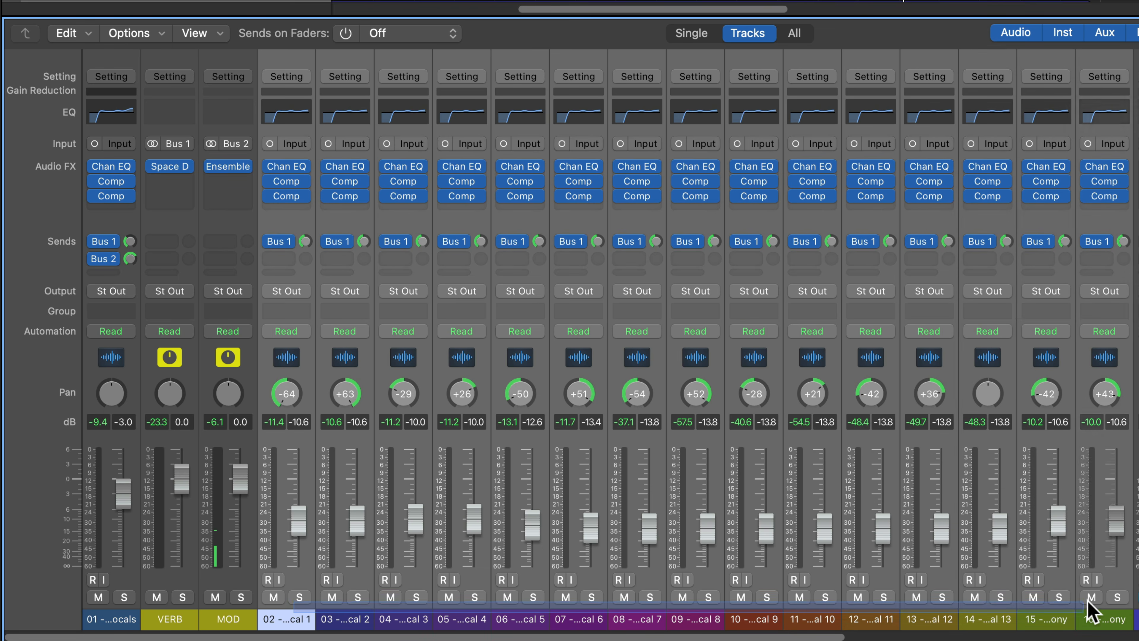
left_click(281, 259)
mouse_move(300, 287)
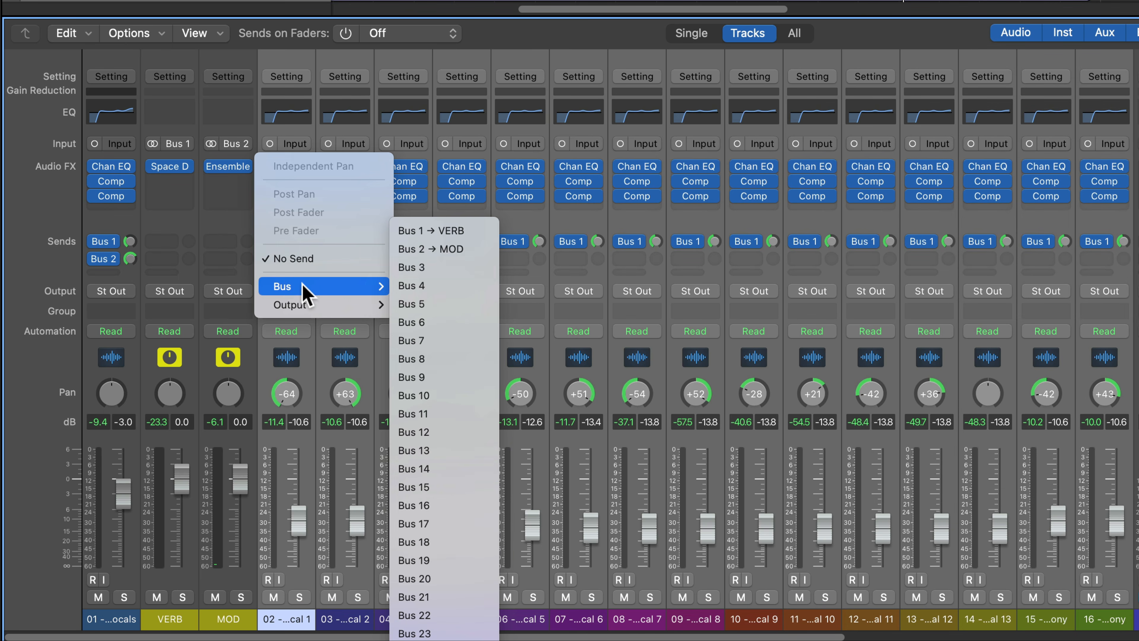
left_click(448, 253)
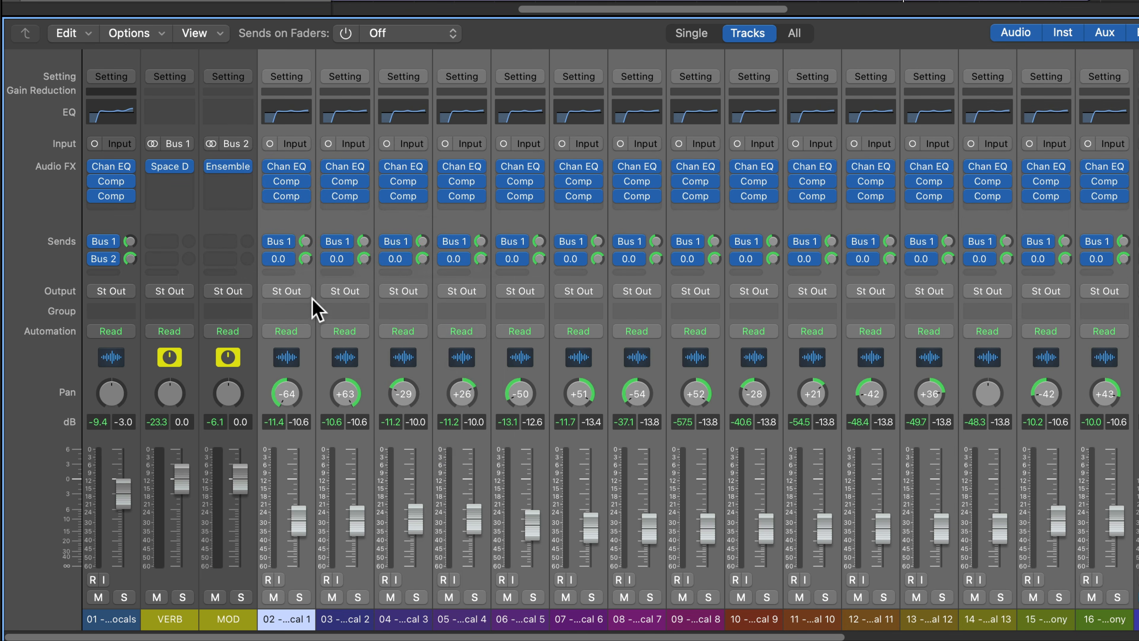
- Adjust the Bus 2 send levels on the group vocal channels and on the lead vocals channel
left_click_drag(305, 259, 306, 253)
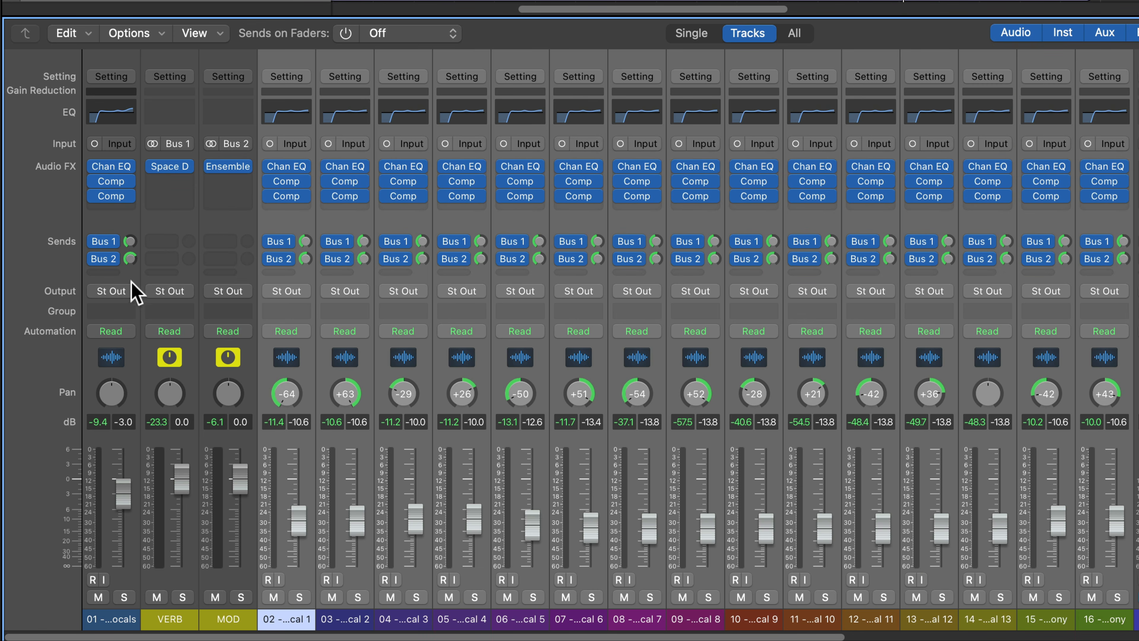
left_click_drag(129, 259, 130, 258)
left_click_drag(130, 258, 130, 259)
- Listen to the vocals with the MOD channel soloed, open its Ensemble plug-in, and stop playback
left_click(231, 619)
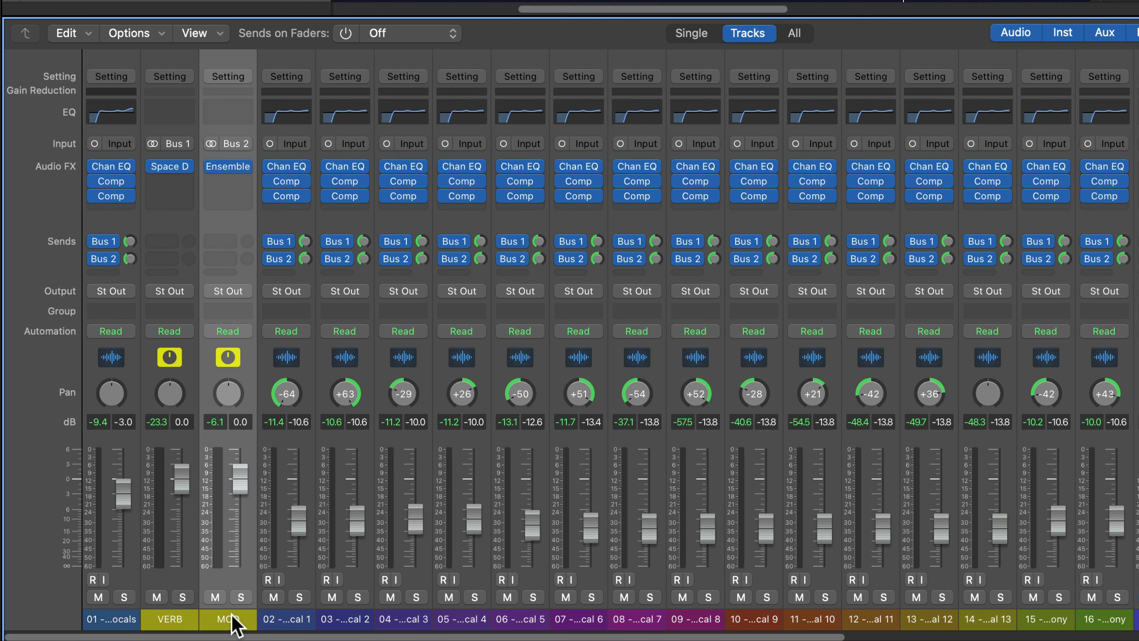
key("space")
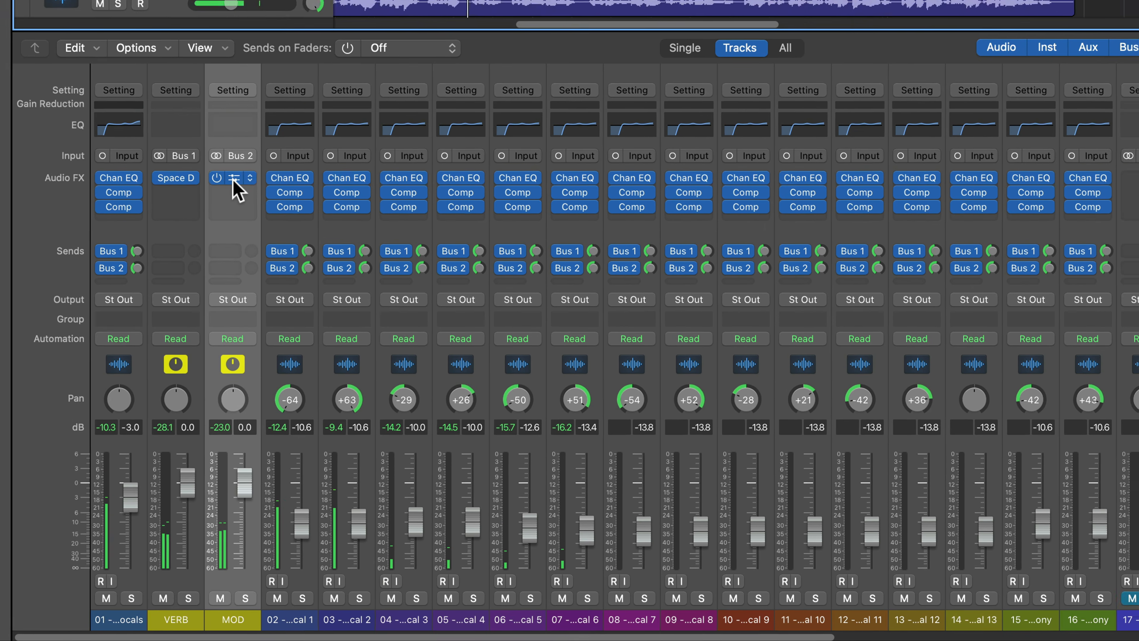
left_click(228, 166)
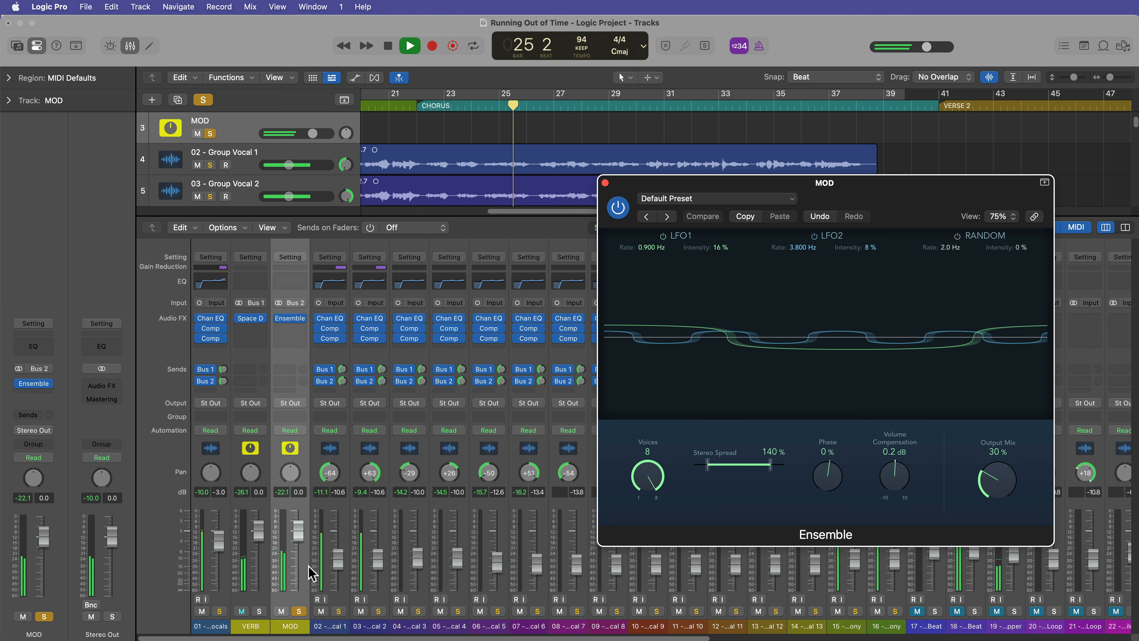
key("space")
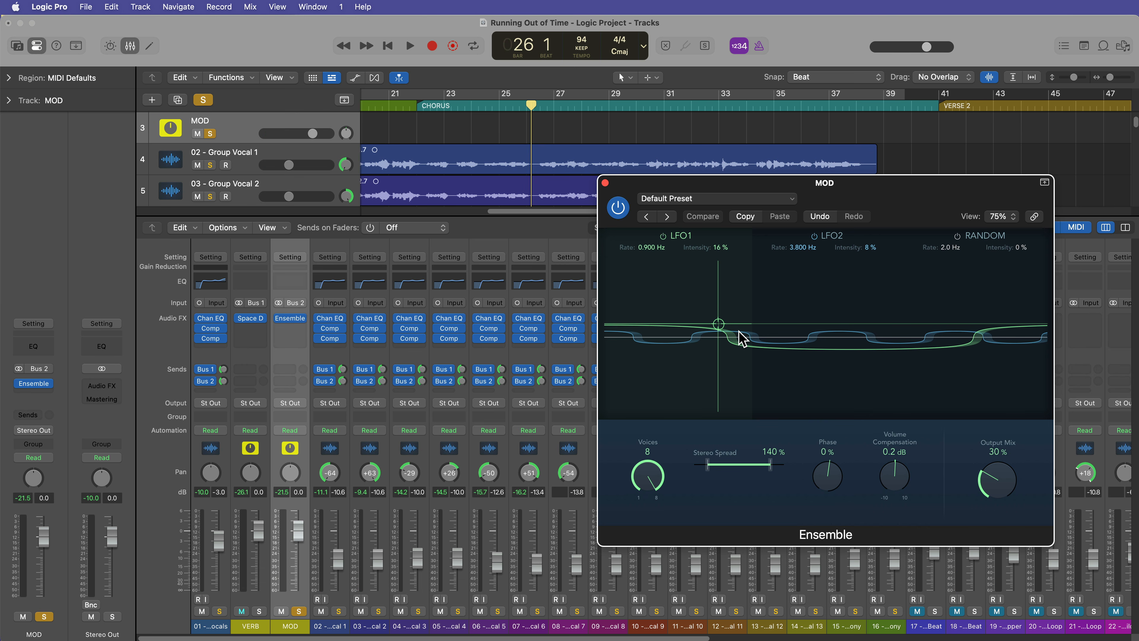
- Load the Backing Group preset in Ensemble and set it to 7 voices and 126% stereo spread
left_click(744, 200)
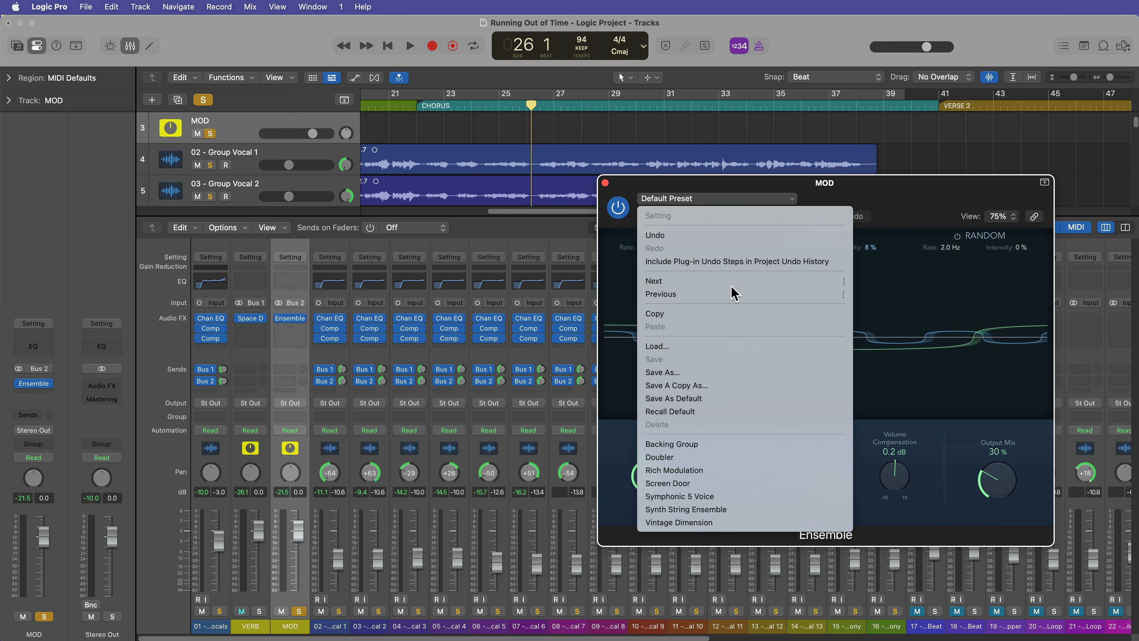
left_click(716, 444)
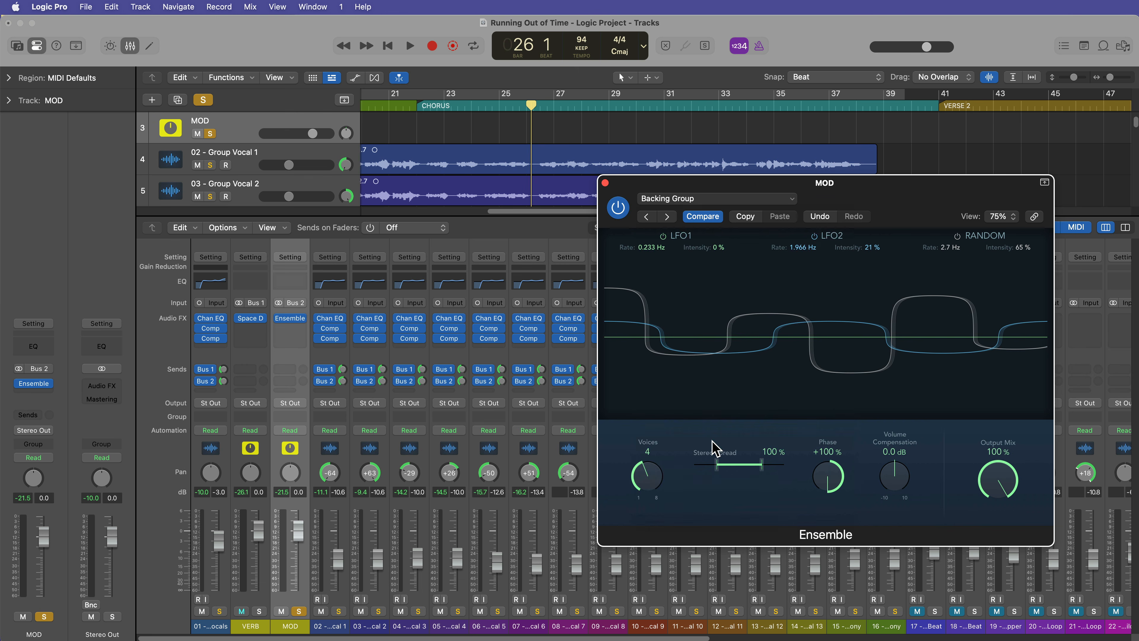
left_click_drag(655, 472, 679, 398)
left_click_drag(762, 464, 769, 467)
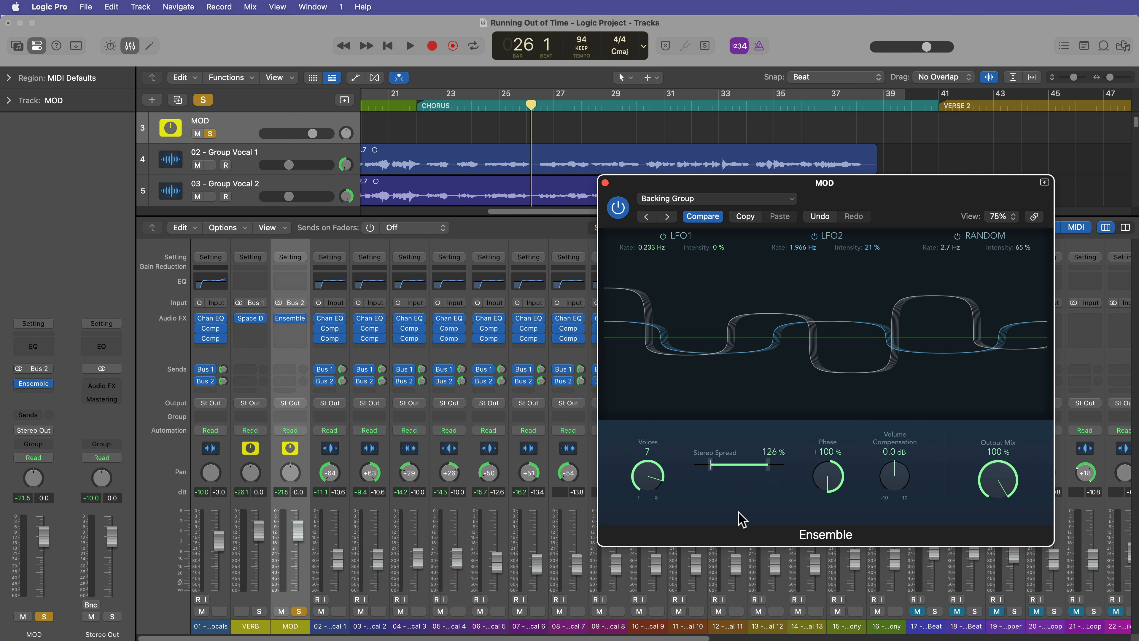
- Play the song, unsolo MOD, and compare the vocals with the VERB and MOD channels muted and unmuted
key("space")
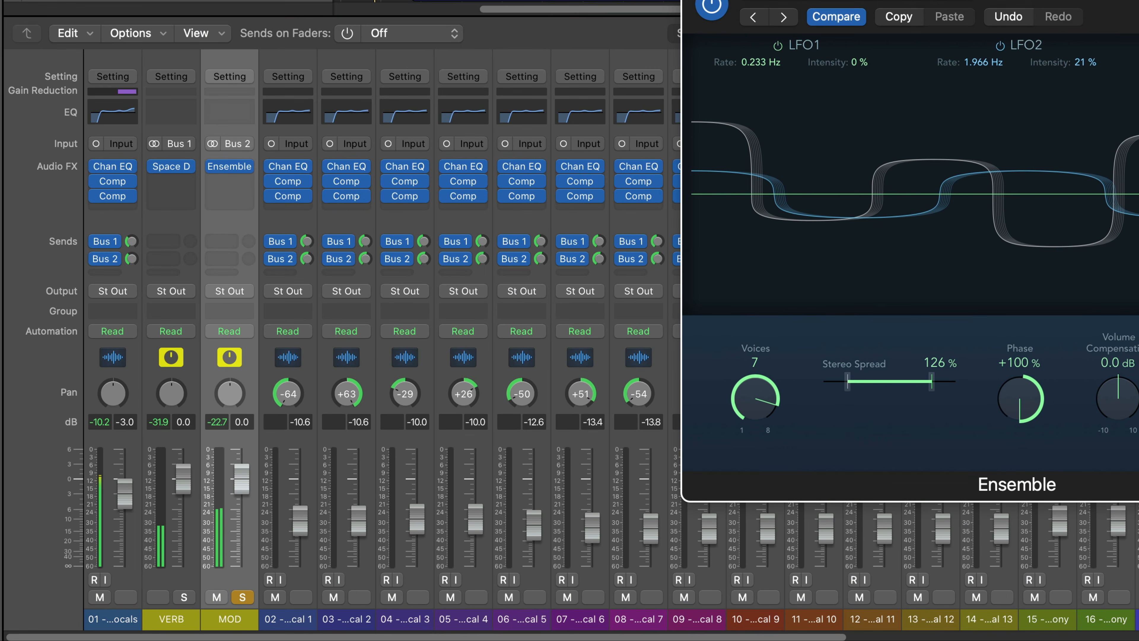
left_click(420, 1)
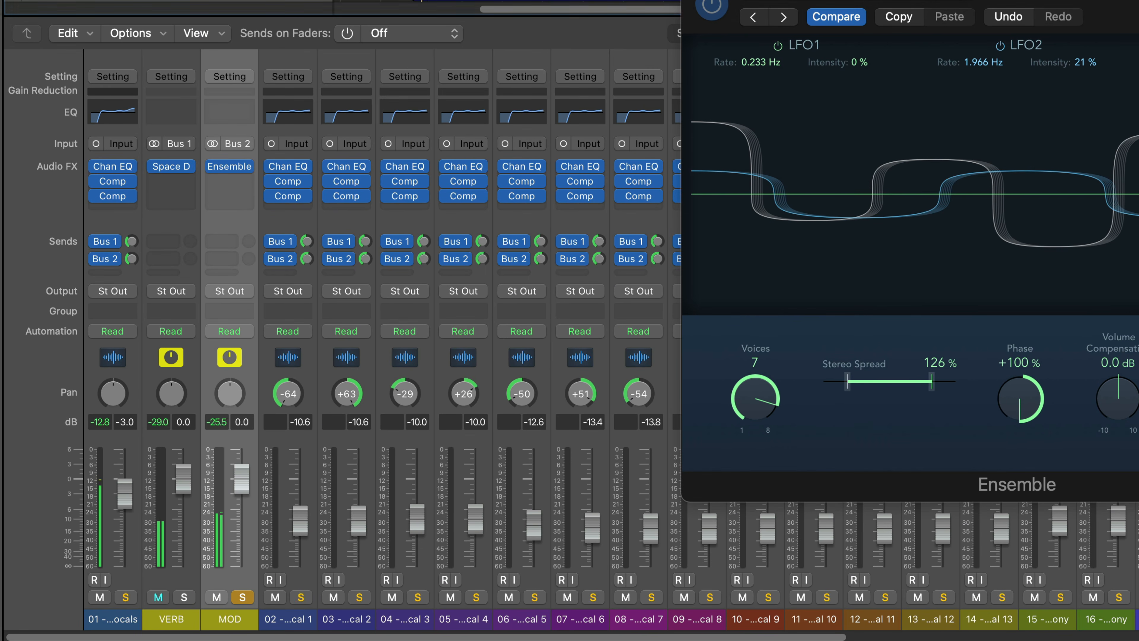
left_click(242, 597)
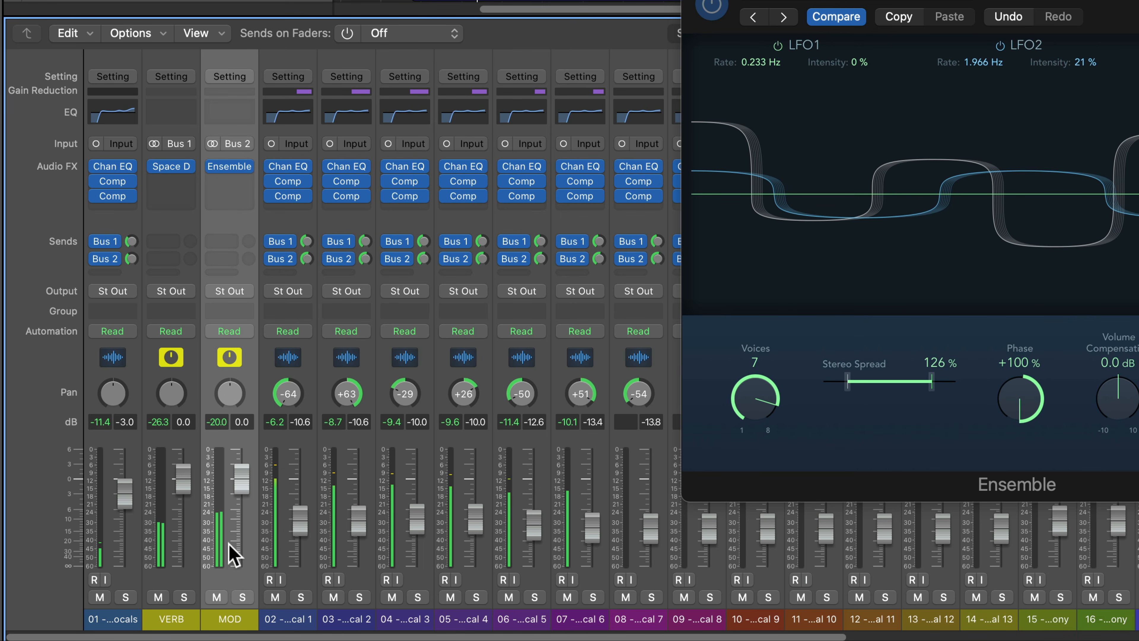
left_click(196, 615)
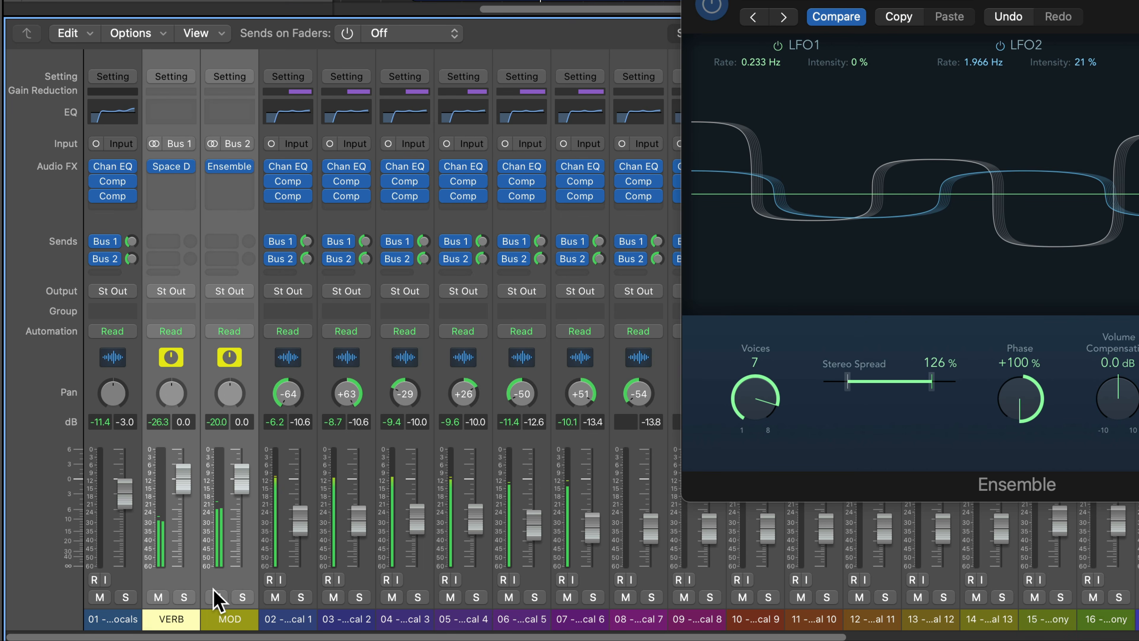
left_click(216, 597)
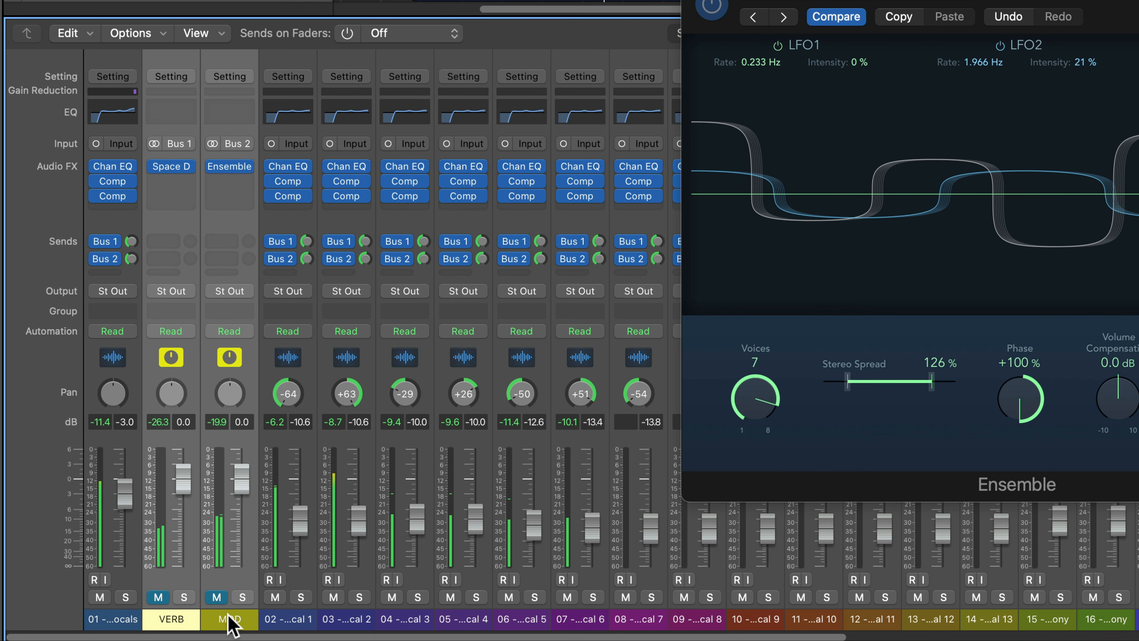
left_click(217, 594)
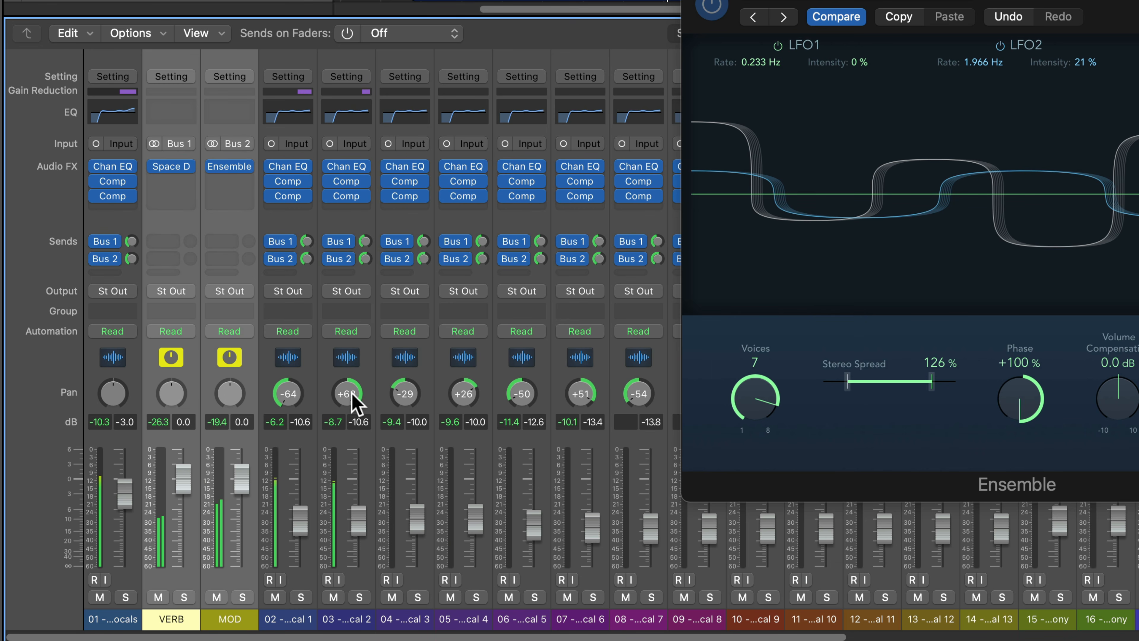
- Lower the VERB fader to -0.9 dB and the MOD fader to -4.7 dB, and close the Ensemble window
left_click_drag(241, 479, 239, 512)
left_click(241, 619)
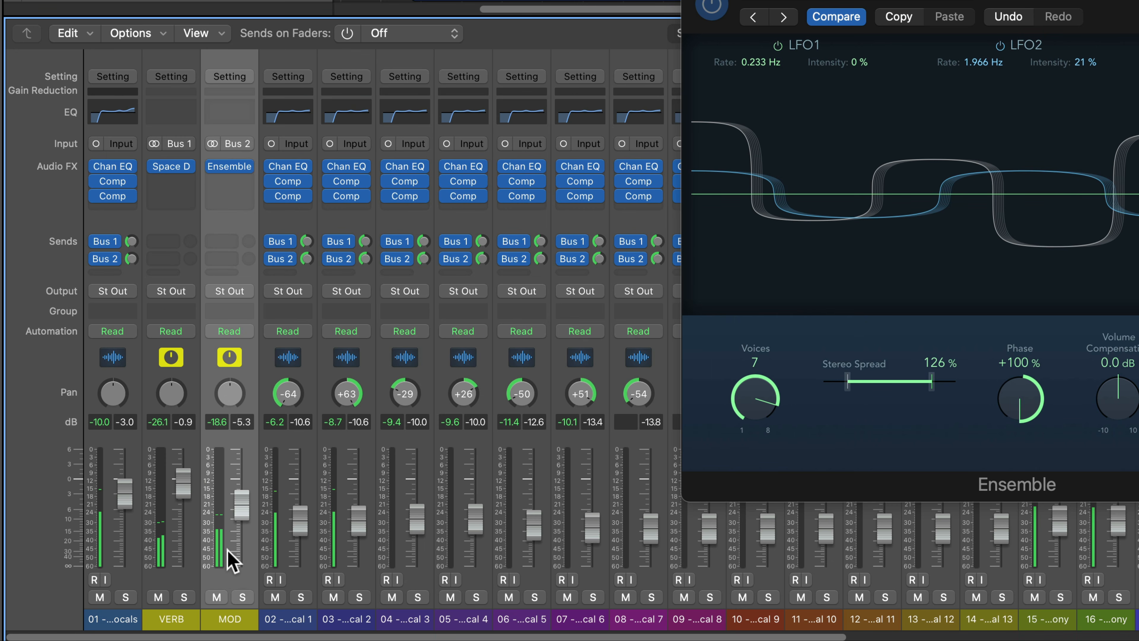
mouse_move(241, 507)
left_mouse_down()
mouse_move(241, 476)
mouse_move(242, 516)
mouse_move(241, 502)
left_mouse_up()
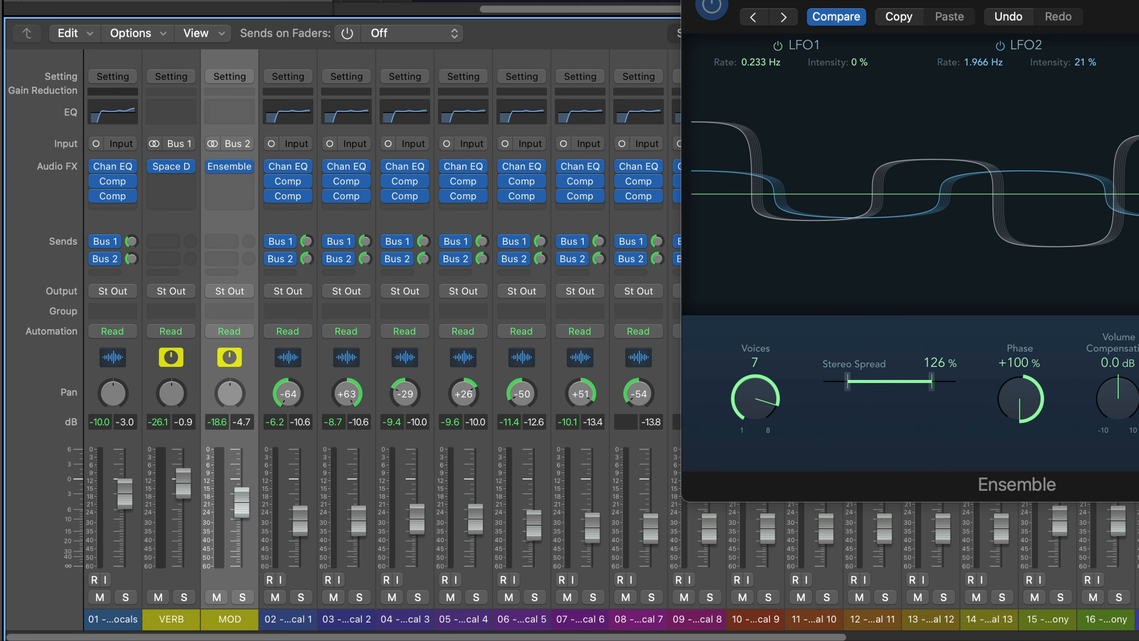
key("super+w")
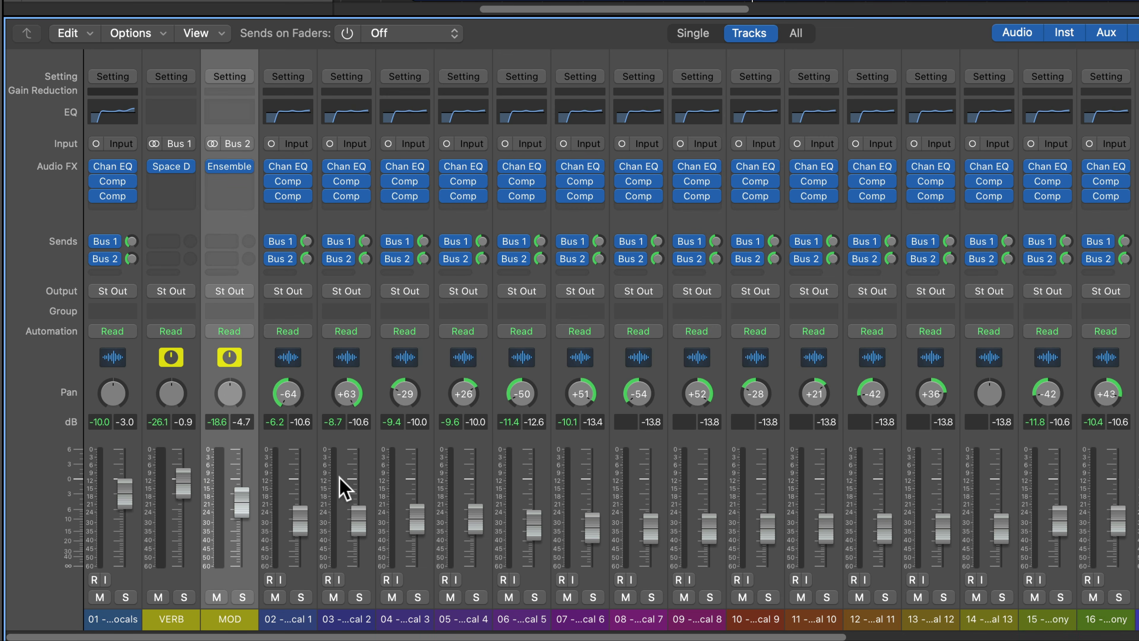
- Add a Bus 3 send at 0.0 dB to all group vocal channels from 02 through 16 and to the lead vocals channel
left_click_drag(296, 619, 1121, 626)
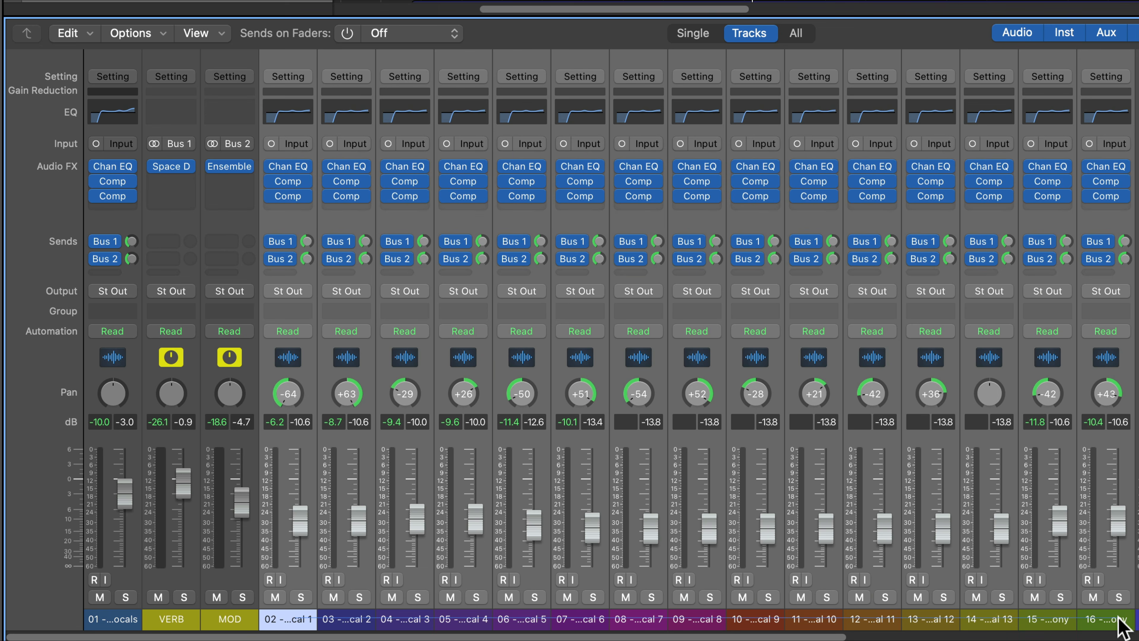
left_click(289, 272)
mouse_move(310, 299)
left_click(415, 268)
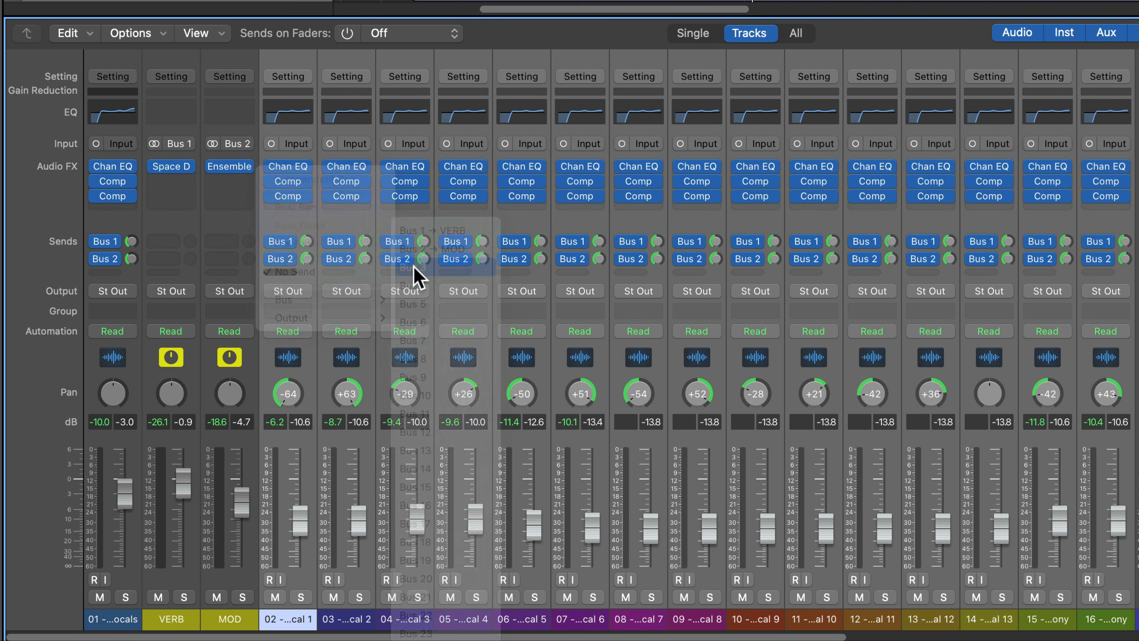
left_click(117, 258)
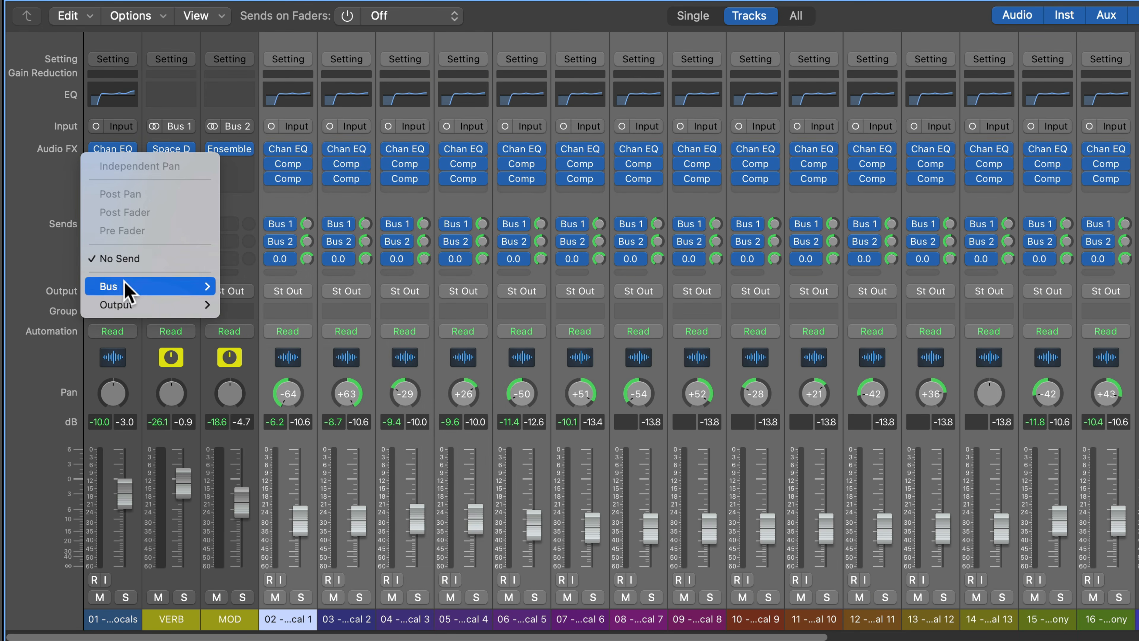
mouse_move(122, 286)
left_click(269, 267)
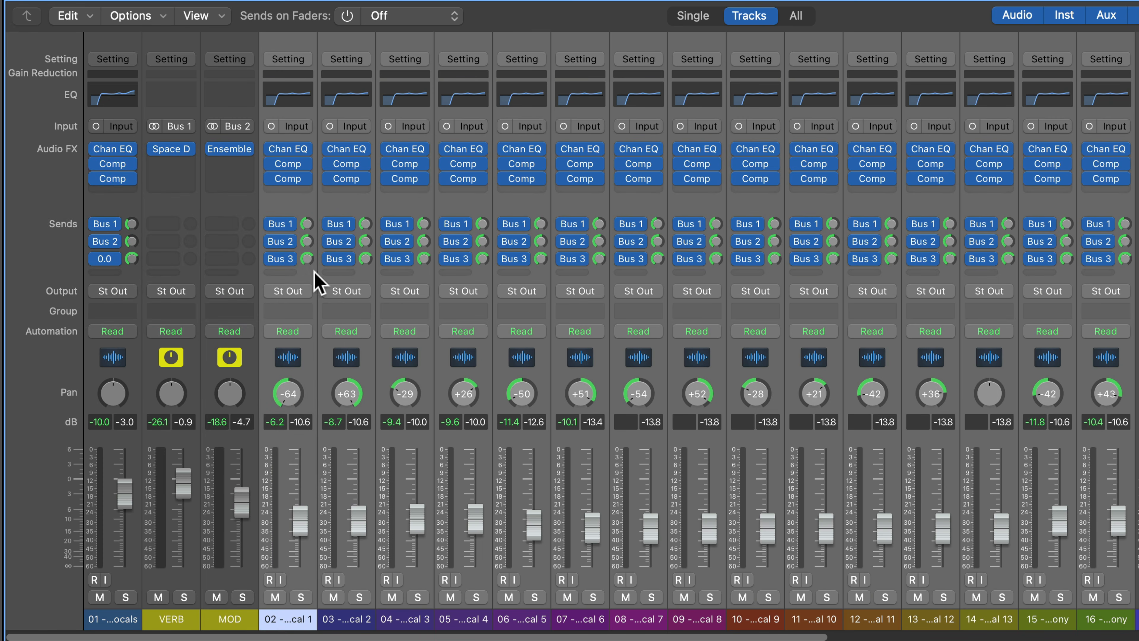
- Create a track for the aux channel fed by Bus 3
left_click_drag(625, 637, 924, 597)
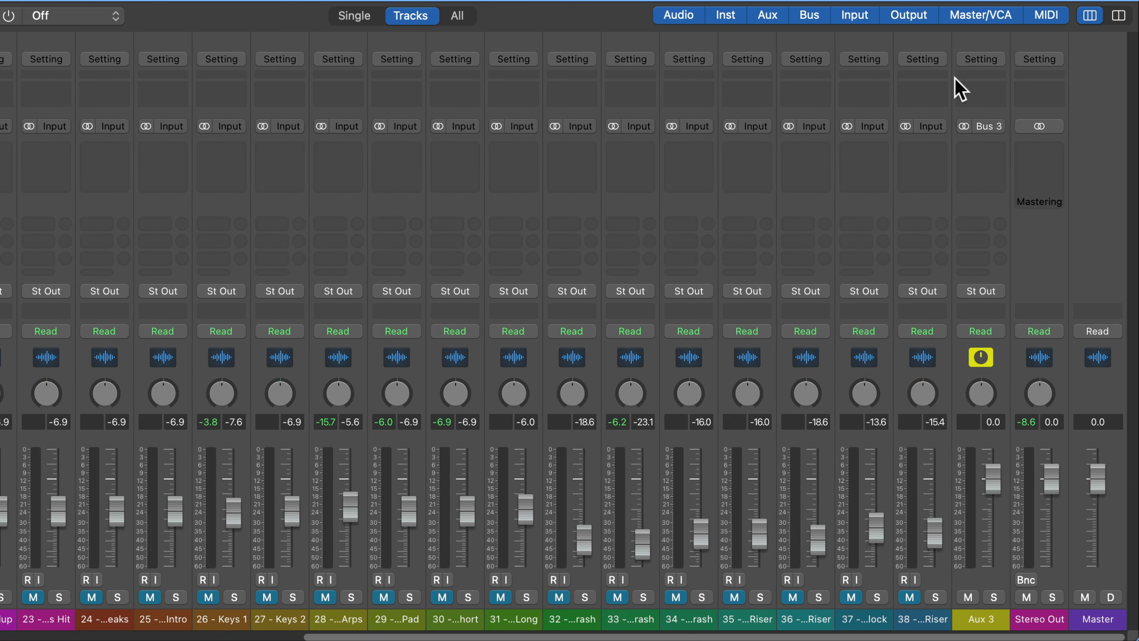
right_click(981, 44)
left_click(1005, 47)
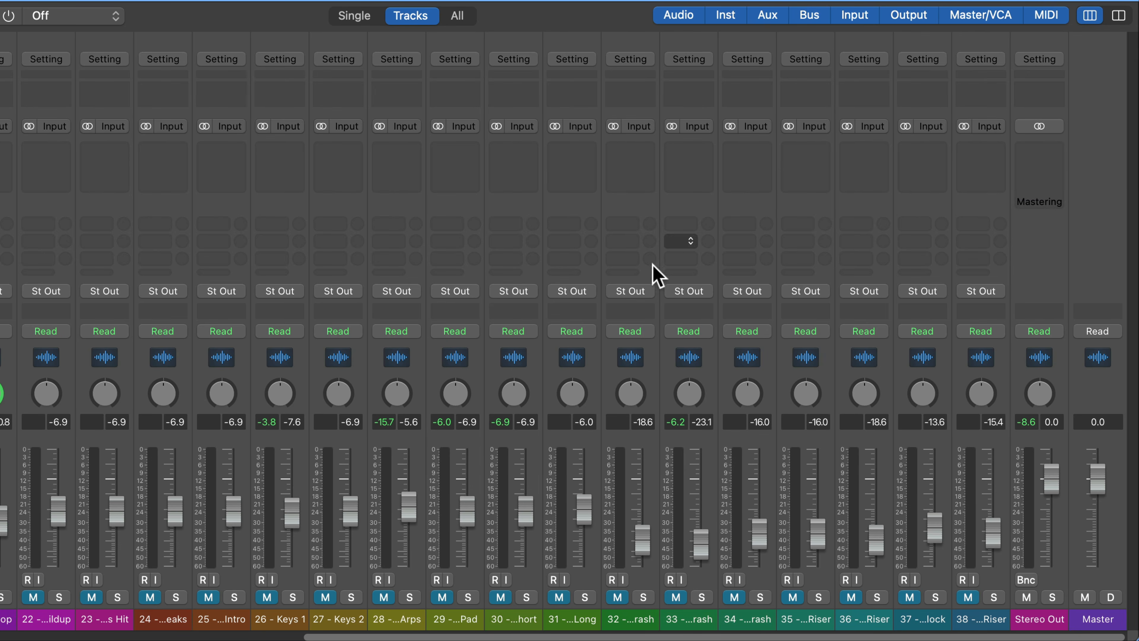
- Move the Aux 3 track directly below the MOD track and show the mixer again
left_click_drag(601, 637, 0, 634)
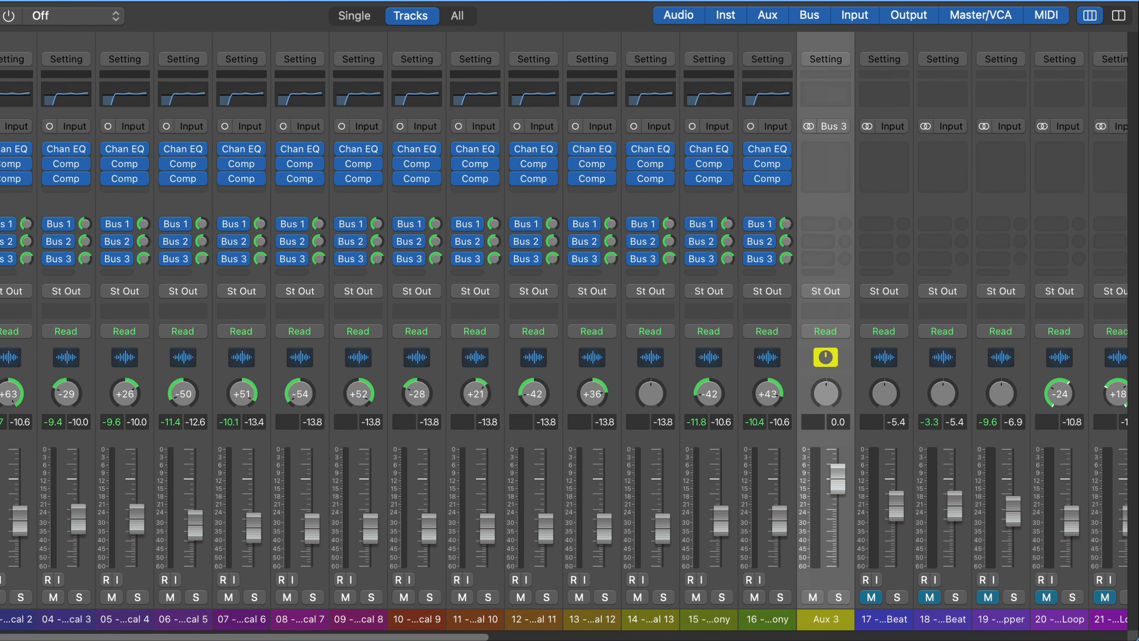
key("x")
scroll(448, 326, "up", 5)
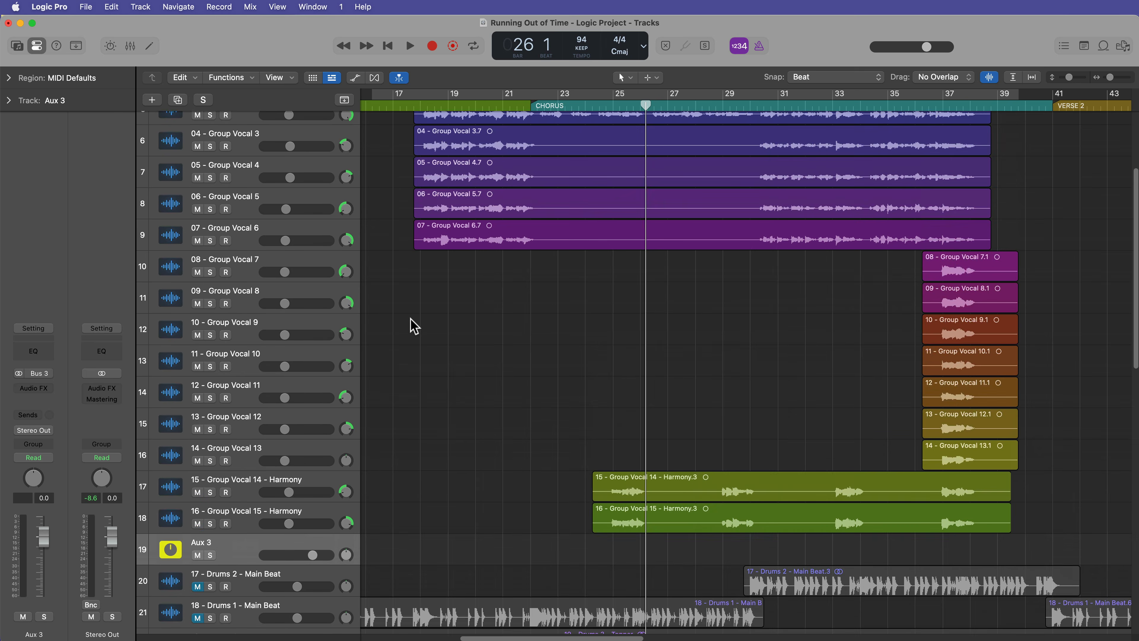
left_click_drag(237, 547, 241, 211)
key("x")
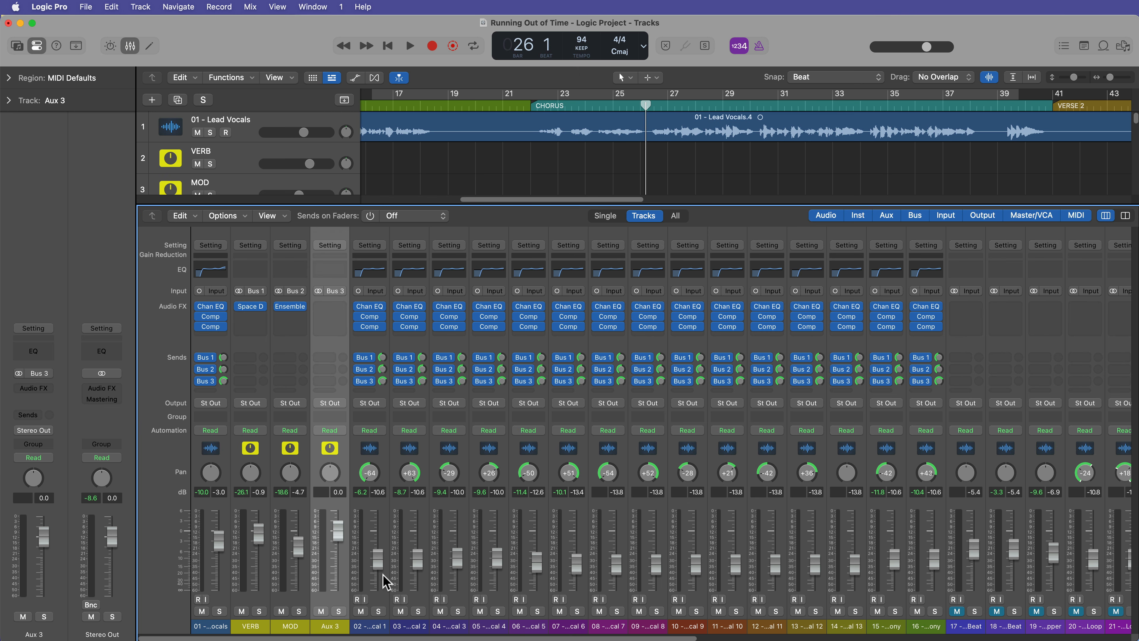
- Rename the Aux 3 channel as SLAP
double_click(337, 627)
type("SLAP")
key("Return")
- Insert a stereo Tape Delay plug-in on the SLAP channel
left_click(332, 307)
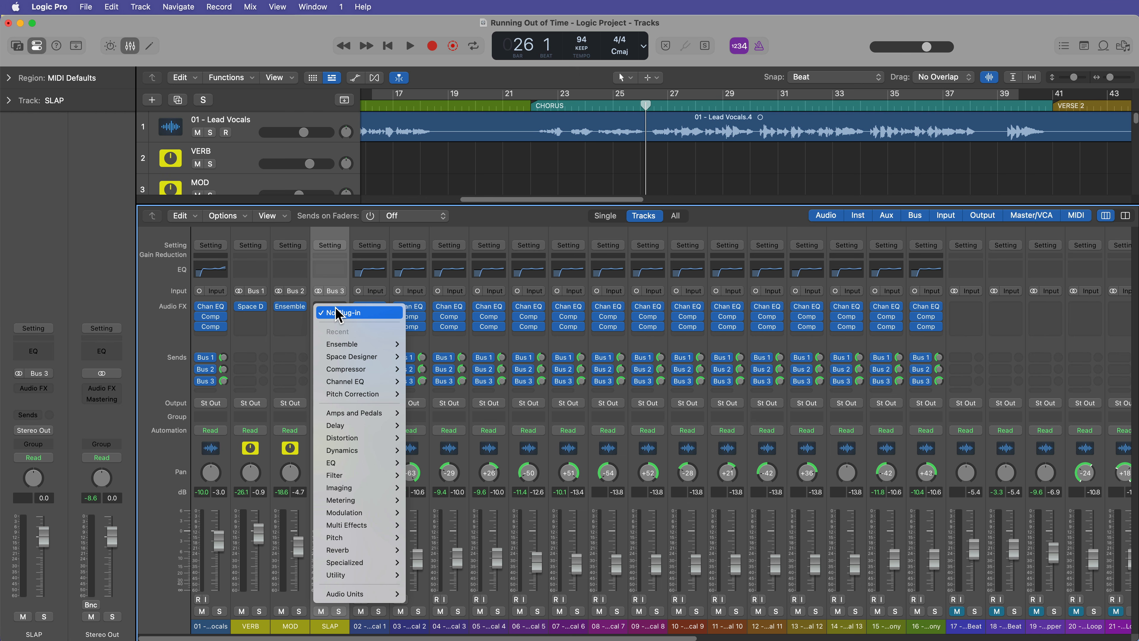
mouse_move(358, 430)
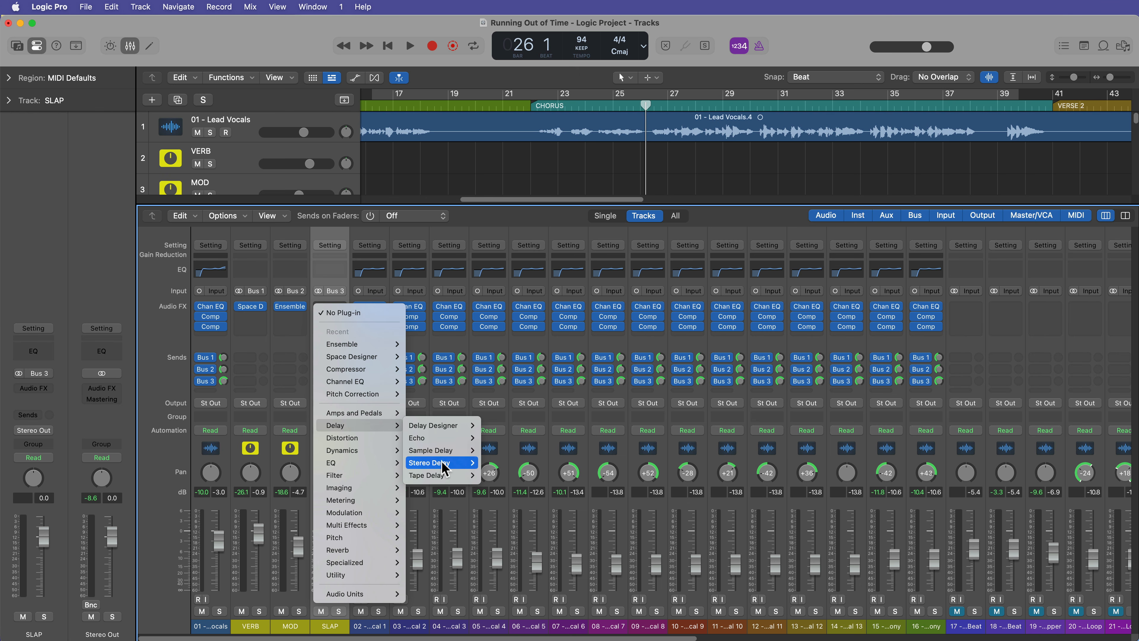
mouse_move(442, 477)
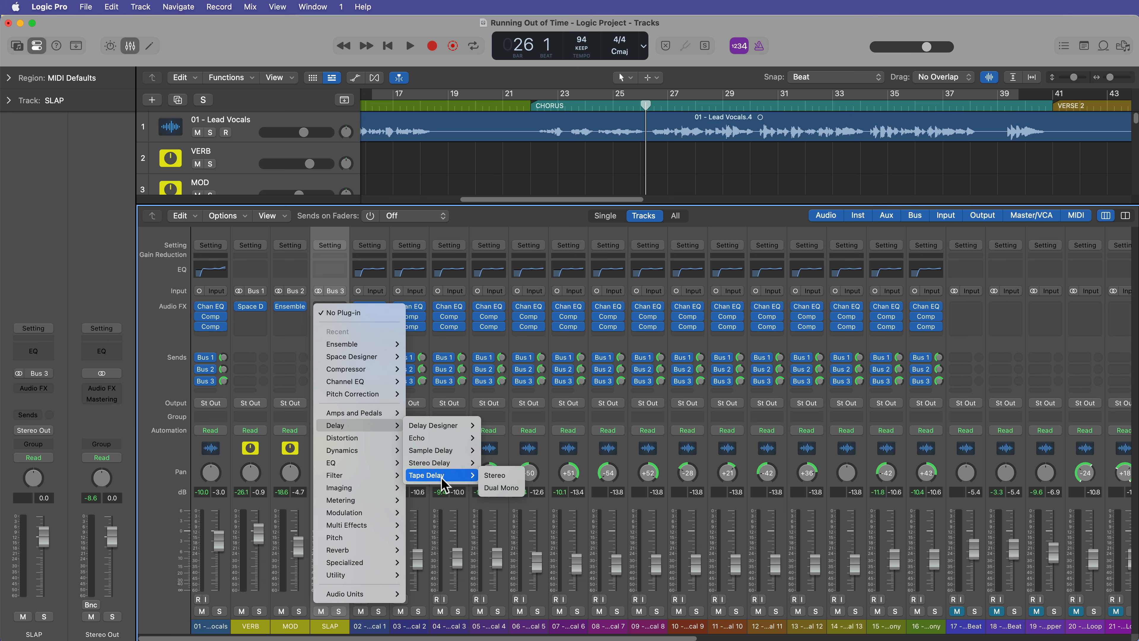
left_click(489, 477)
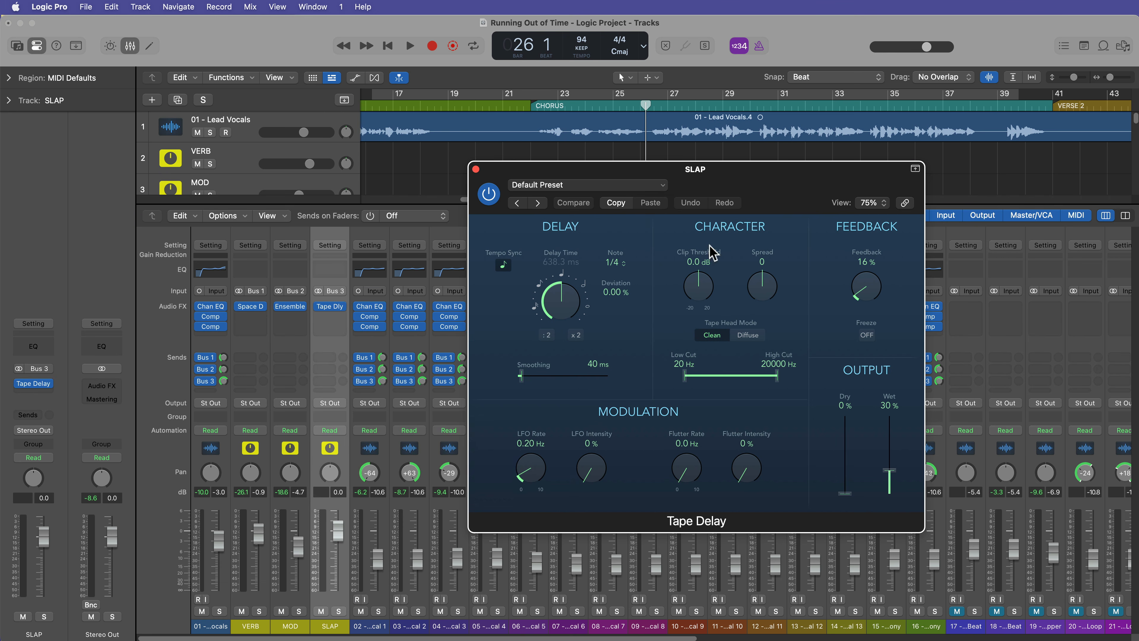
- Load the 1/16 Note Slap factory preset in the SLAP channel's Tape Delay
left_click_drag(748, 174, 841, 179)
left_click(680, 189)
mouse_move(709, 454)
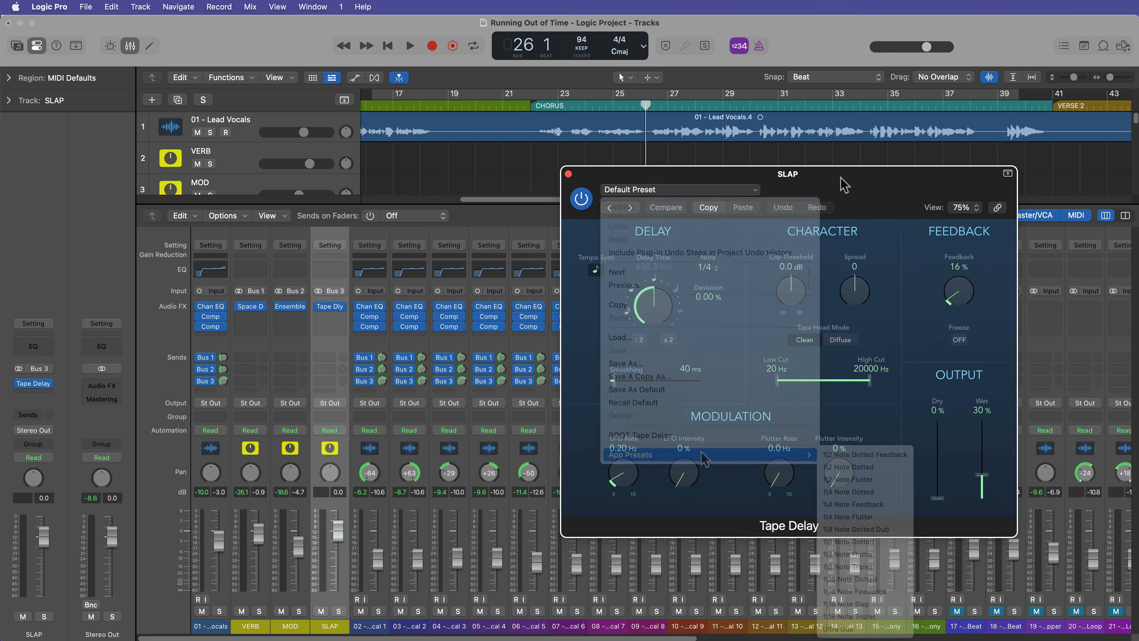
left_click(872, 605)
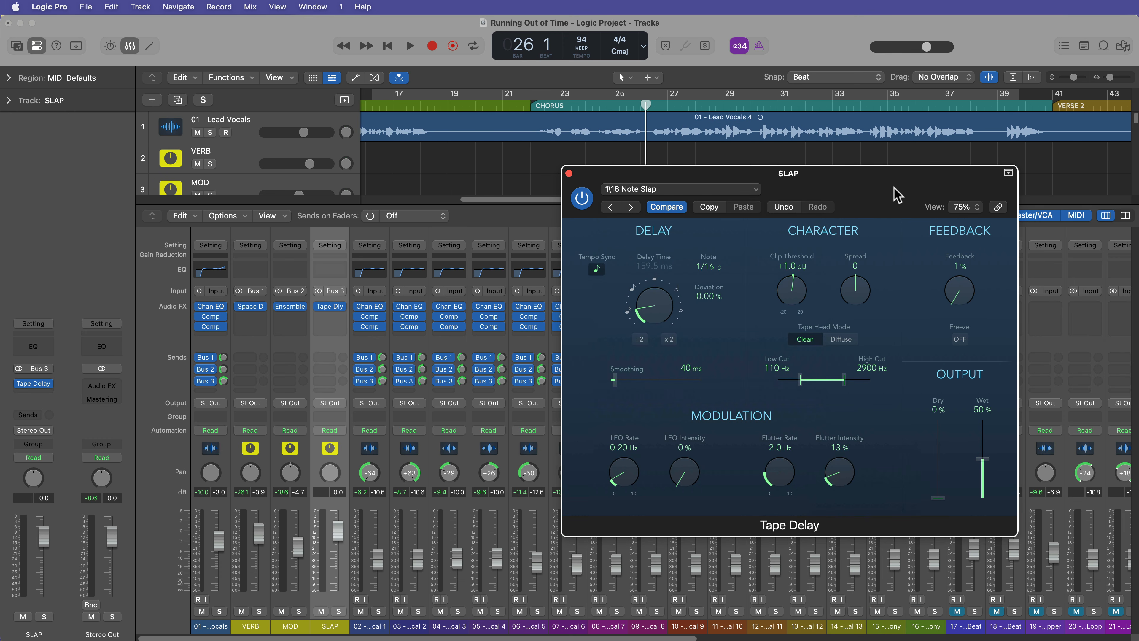
- Play from bar 26, briefly toggling solo on the SLAP channel to audition the slap delay, and move the Tape Delay window aside
key("space")
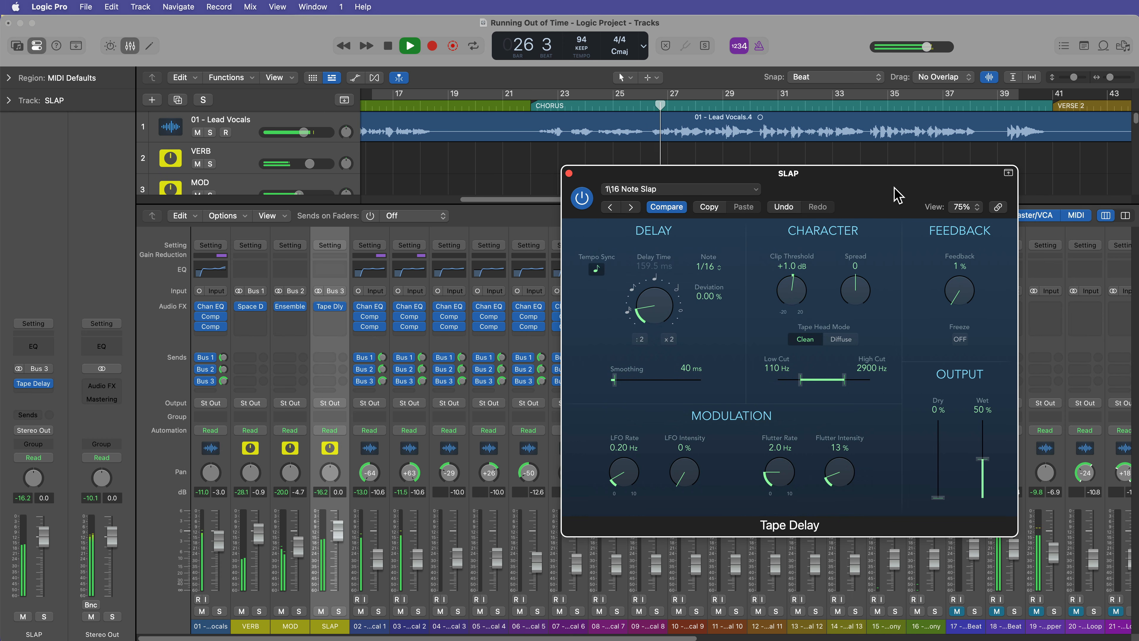
key("s")
key("s")
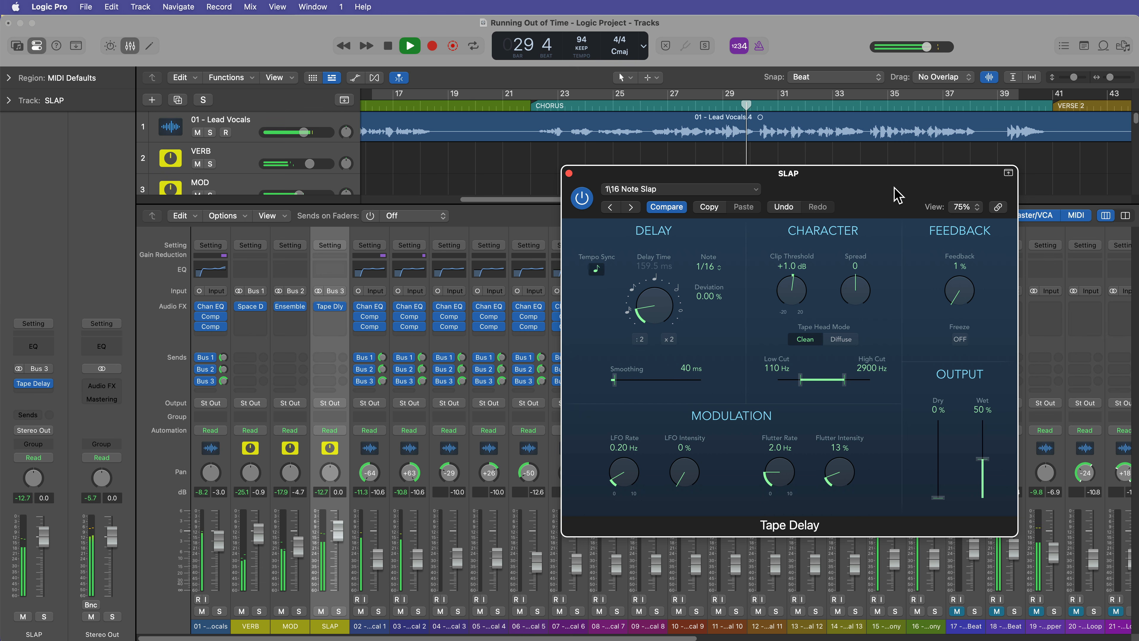
key("space")
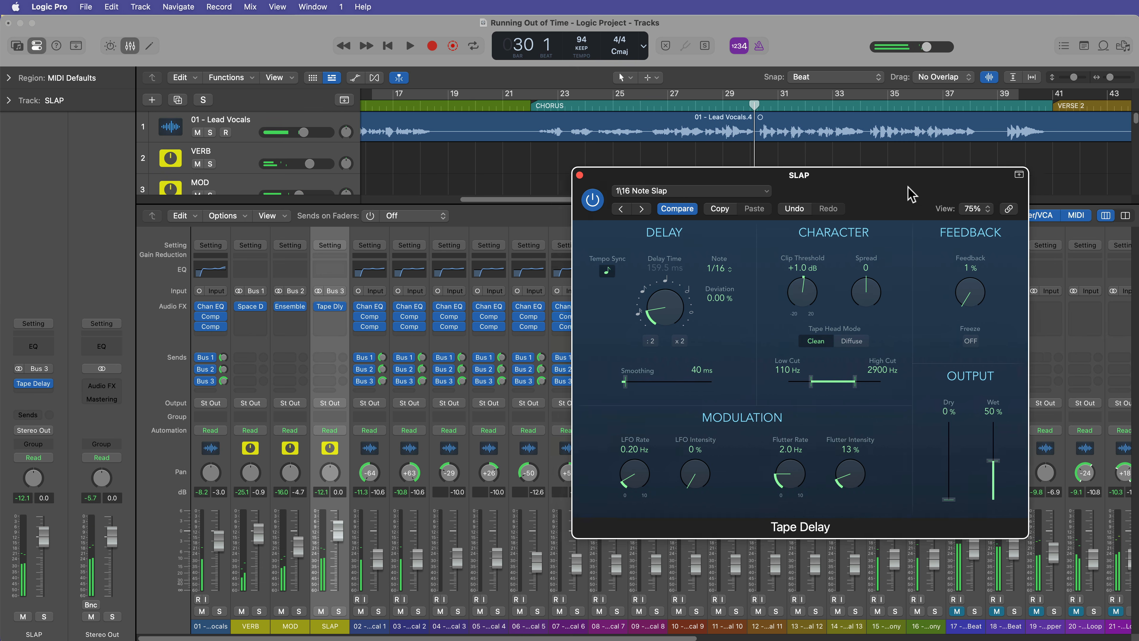
left_click_drag(897, 195, 995, 175)
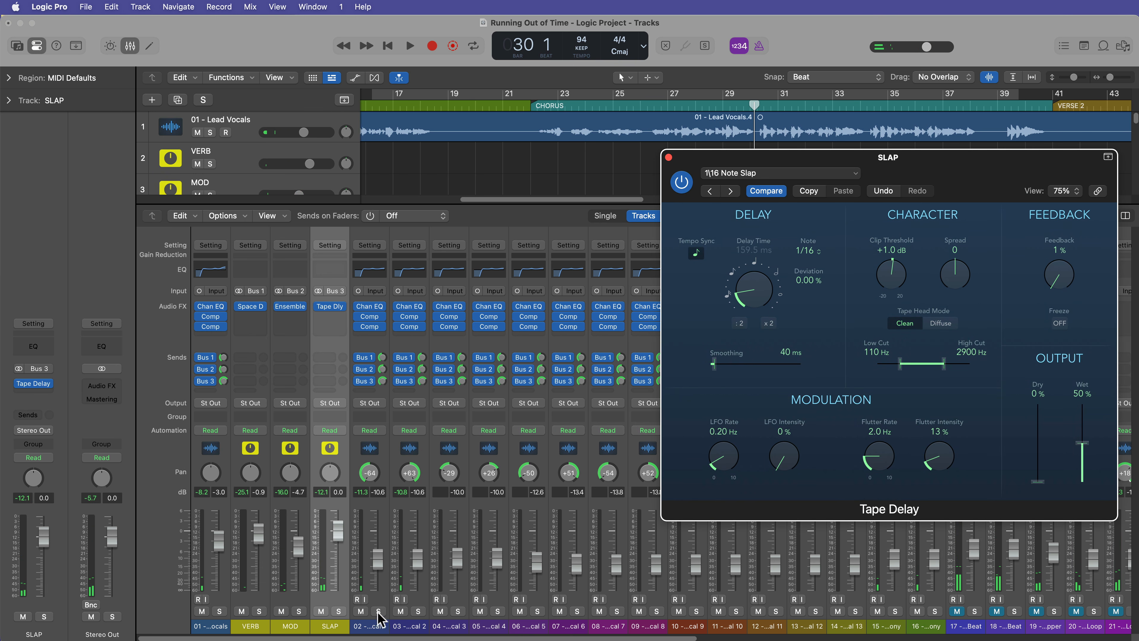
- Select the group vocal channels and play the start of the chorus from bar 22 to hear the slap delay on them
left_click(378, 622)
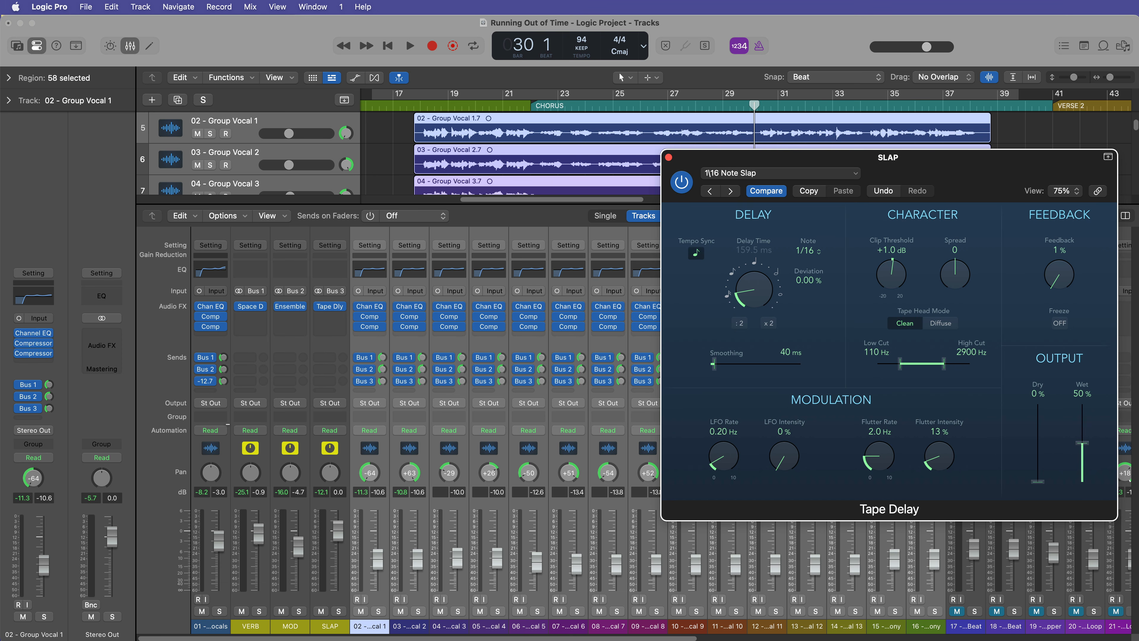
double_click(530, 105)
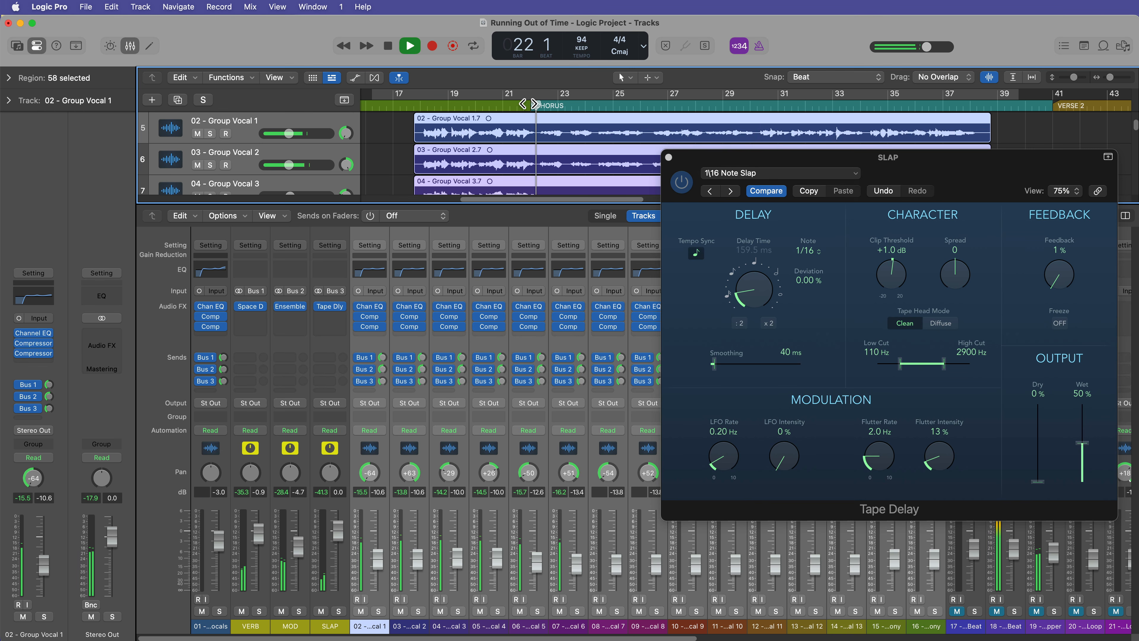
left_click_drag(959, 164, 939, 189)
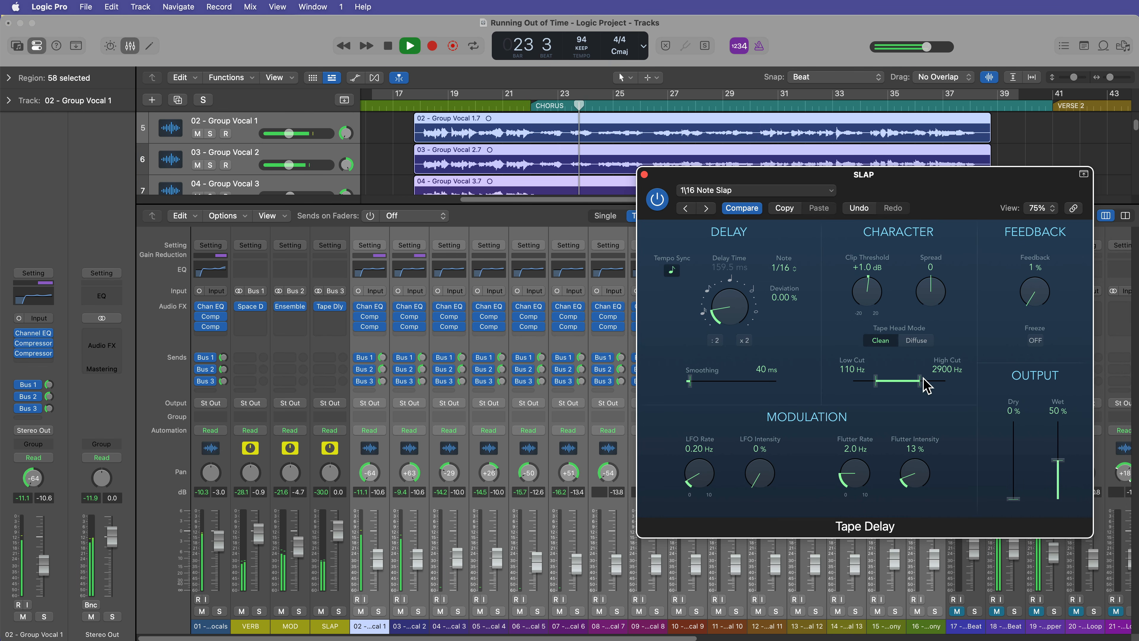
key("space")
- Set the Tape Delay's head mode to Diffuse, spread to 36, low cut to 290 Hz and high cut to 4400 Hz
left_click(919, 342)
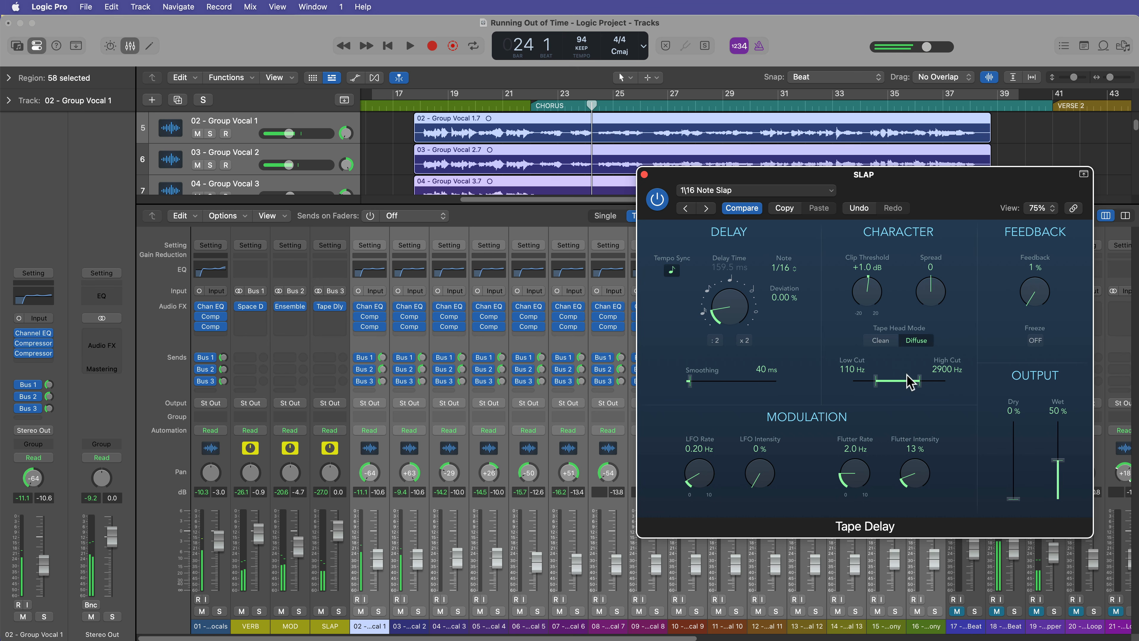
left_click_drag(934, 300, 951, 266)
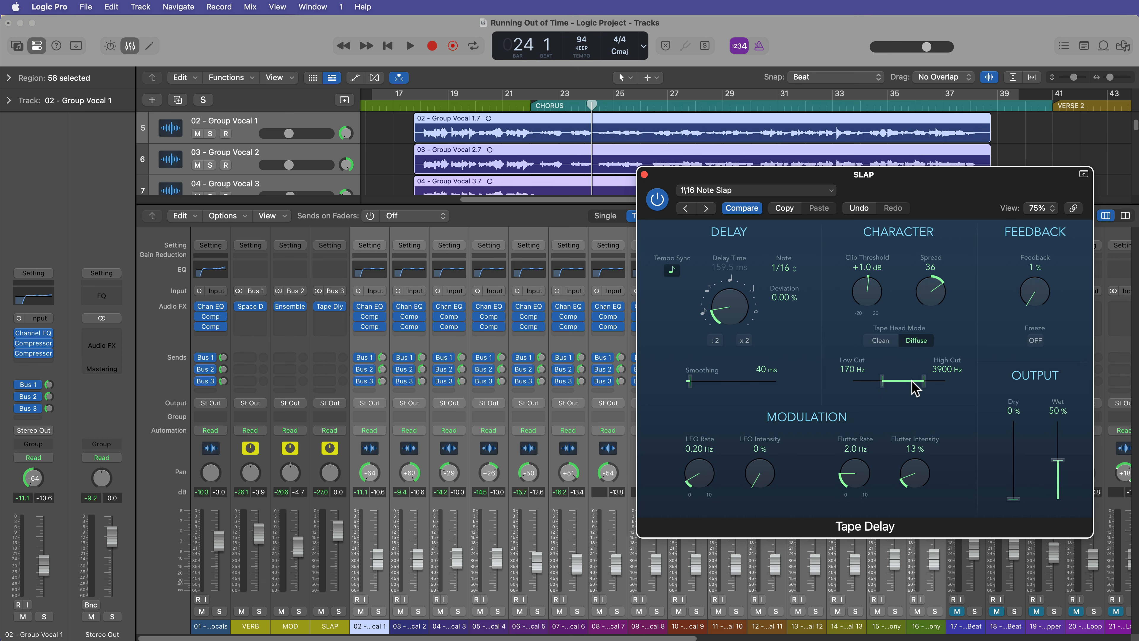
left_click_drag(912, 382, 906, 391)
- Turn off the Tape Delay's tempo sync and set its delay time to 89.7 ms
left_click(670, 272)
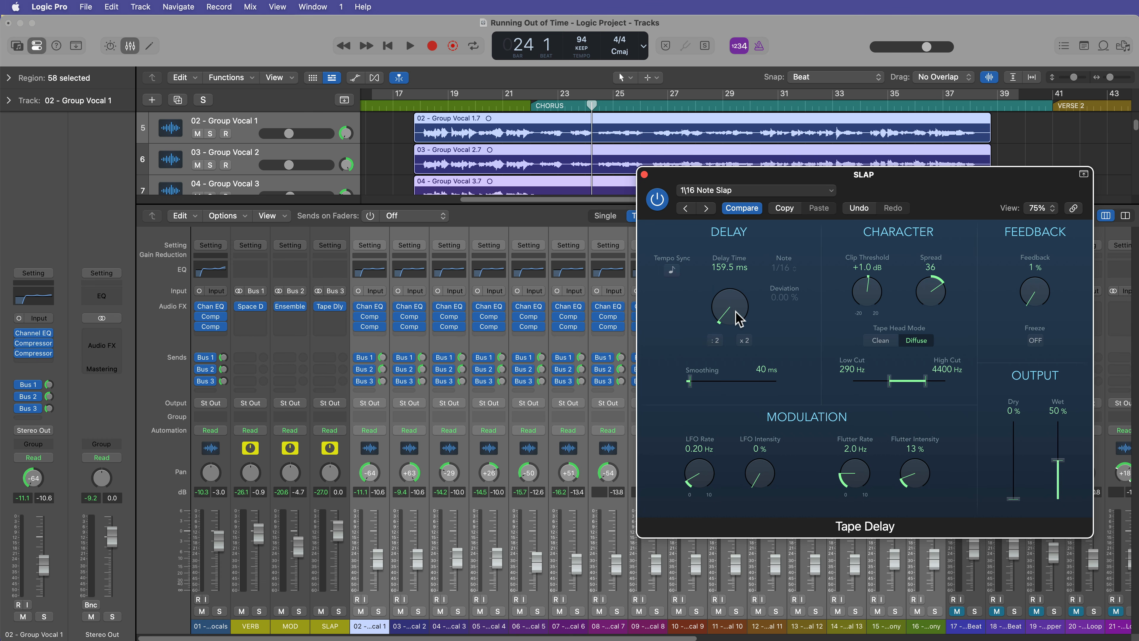
left_click_drag(739, 320, 740, 322)
- Lower the SLAP channel's fader to -5.0 dB during playback and close the Tape Delay window
key("space")
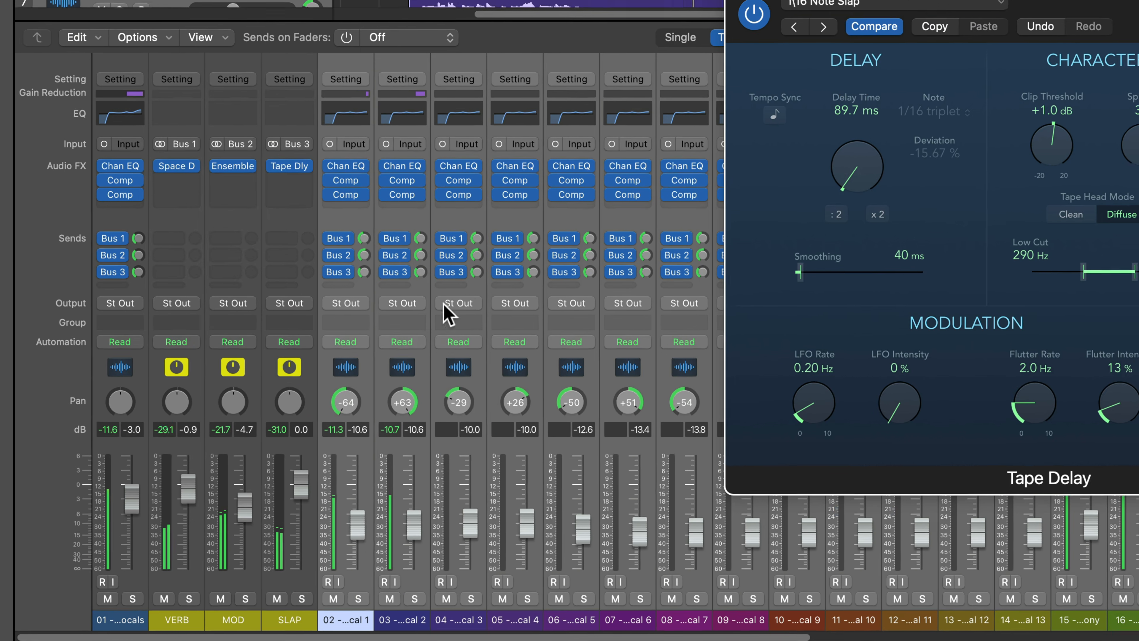
left_click_drag(302, 487, 302, 510)
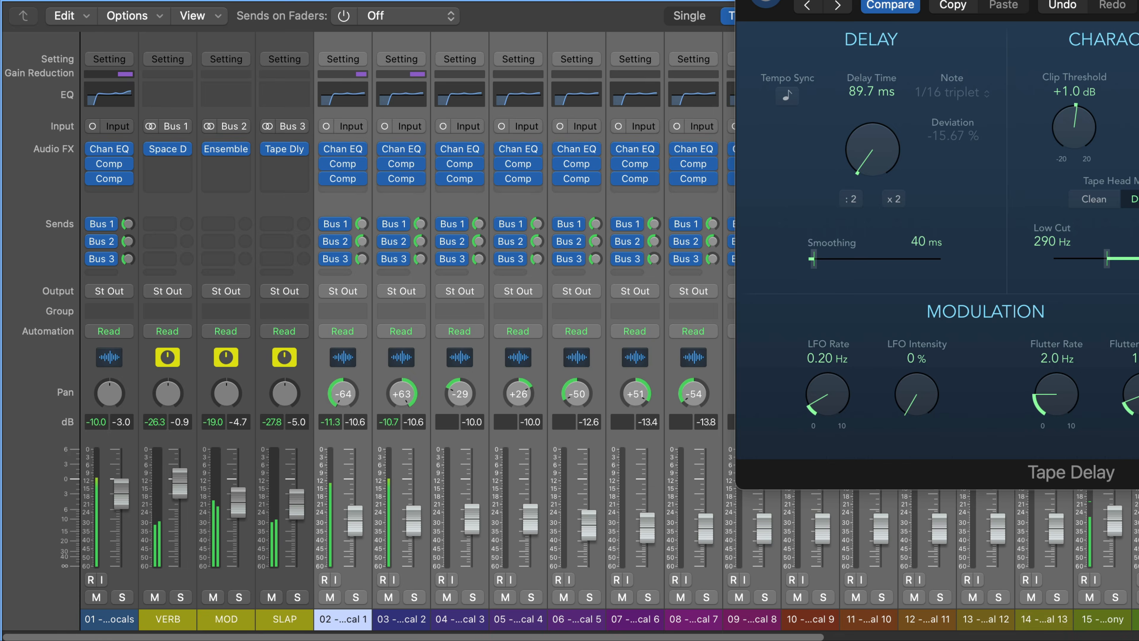
left_click(748, 1)
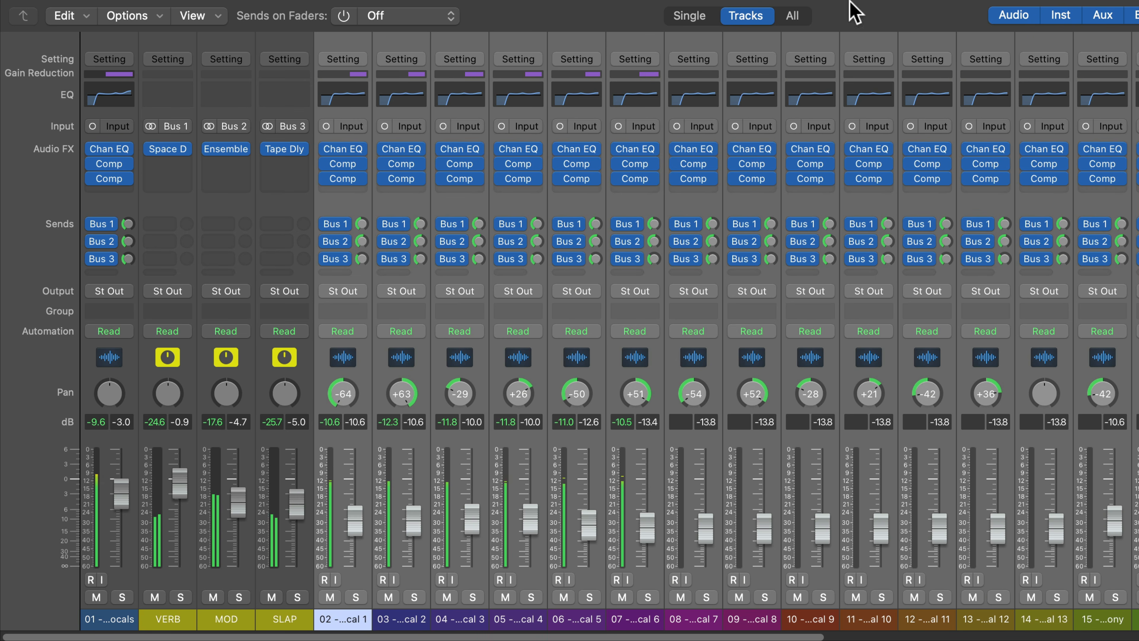
- Solo and unsolo, and mute and unmute, the VERB, MOD and SLAP channels together to compare the vocals with and without effects
left_click_drag(183, 616, 287, 618)
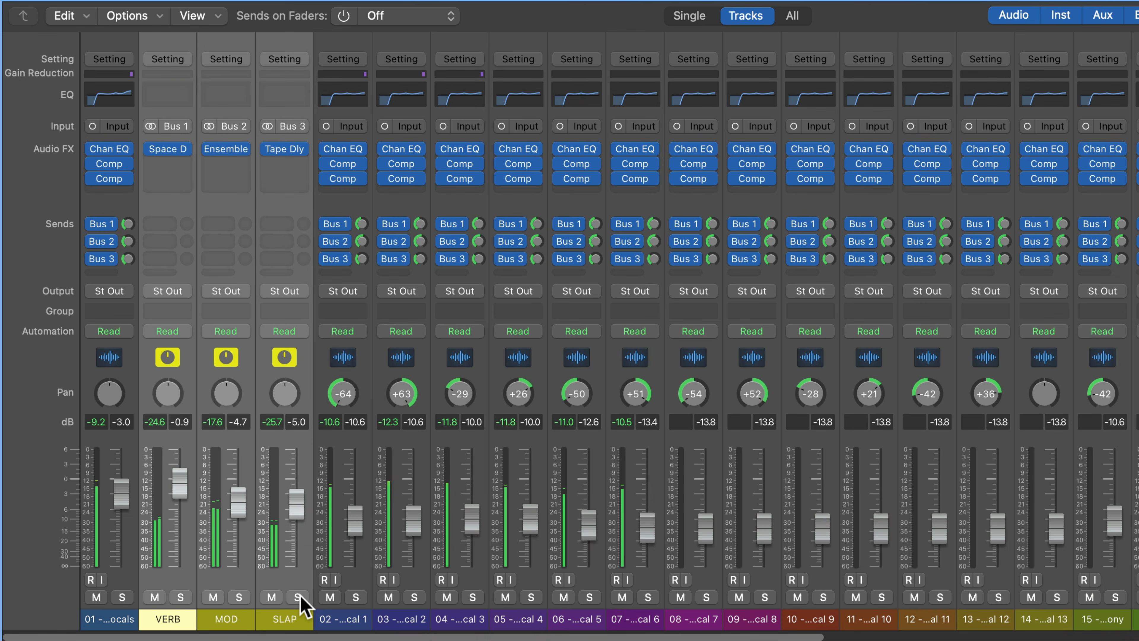
left_click(298, 597)
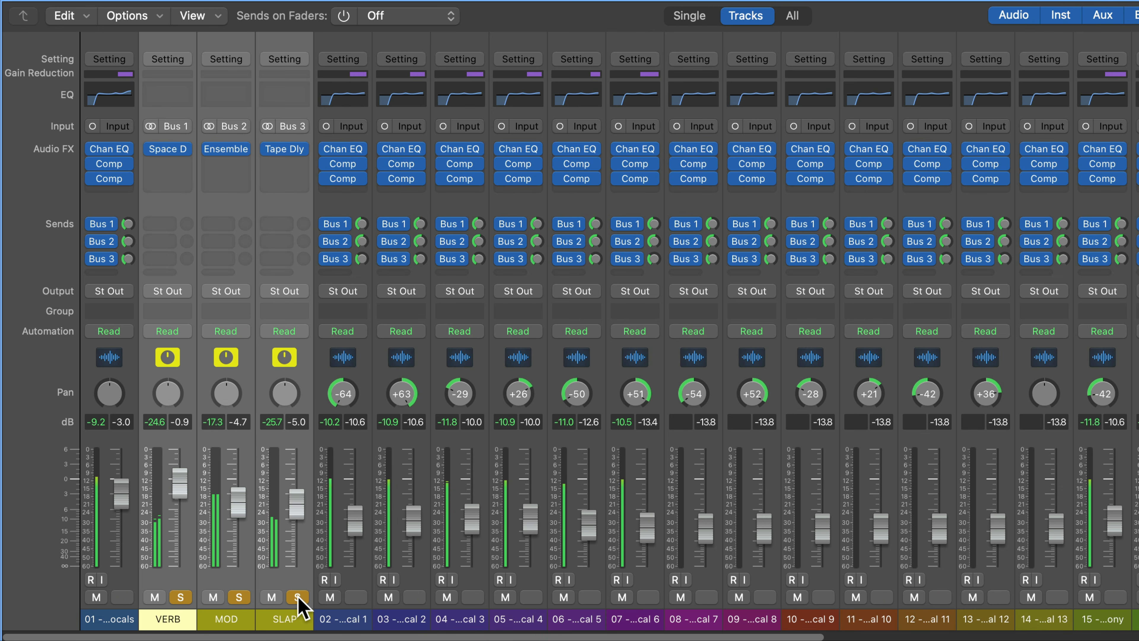
left_click(298, 598)
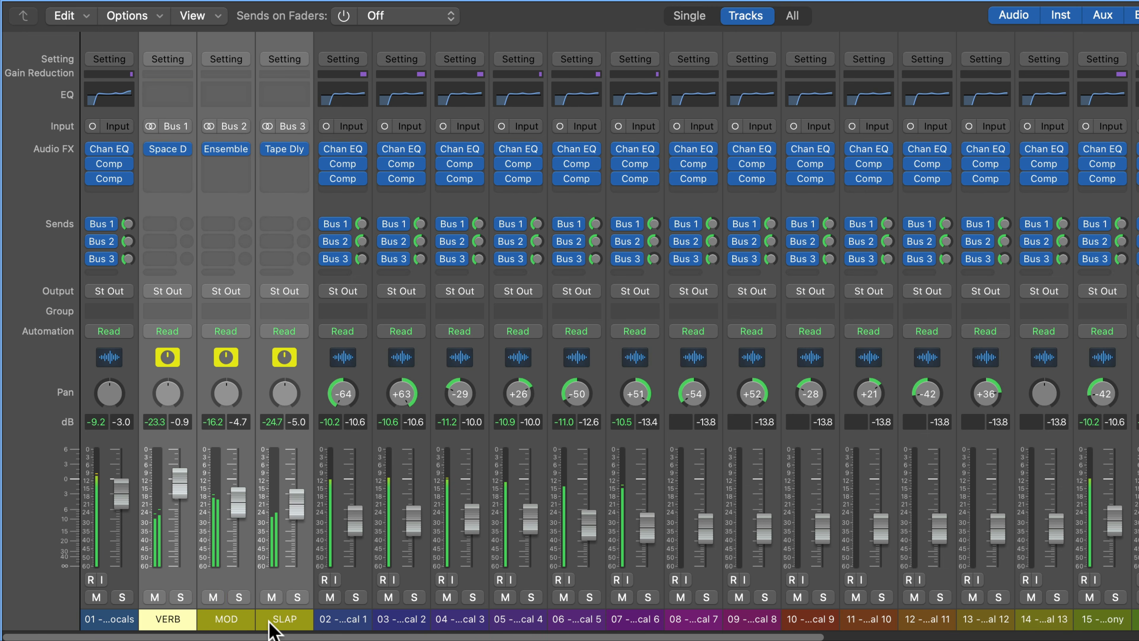
left_click(272, 597)
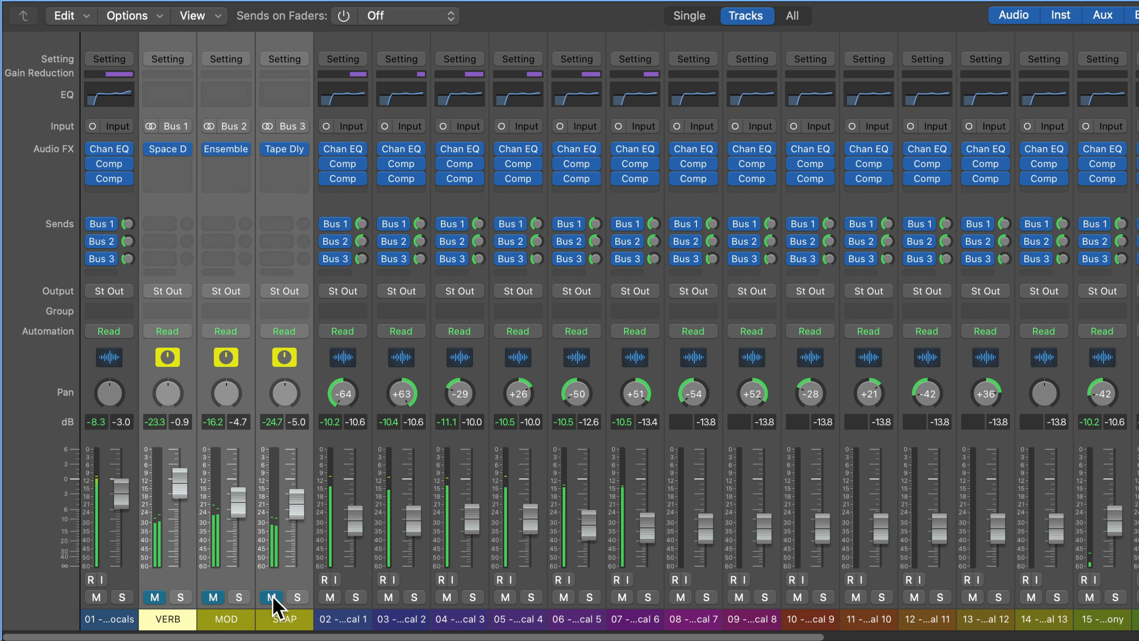
left_click(272, 598)
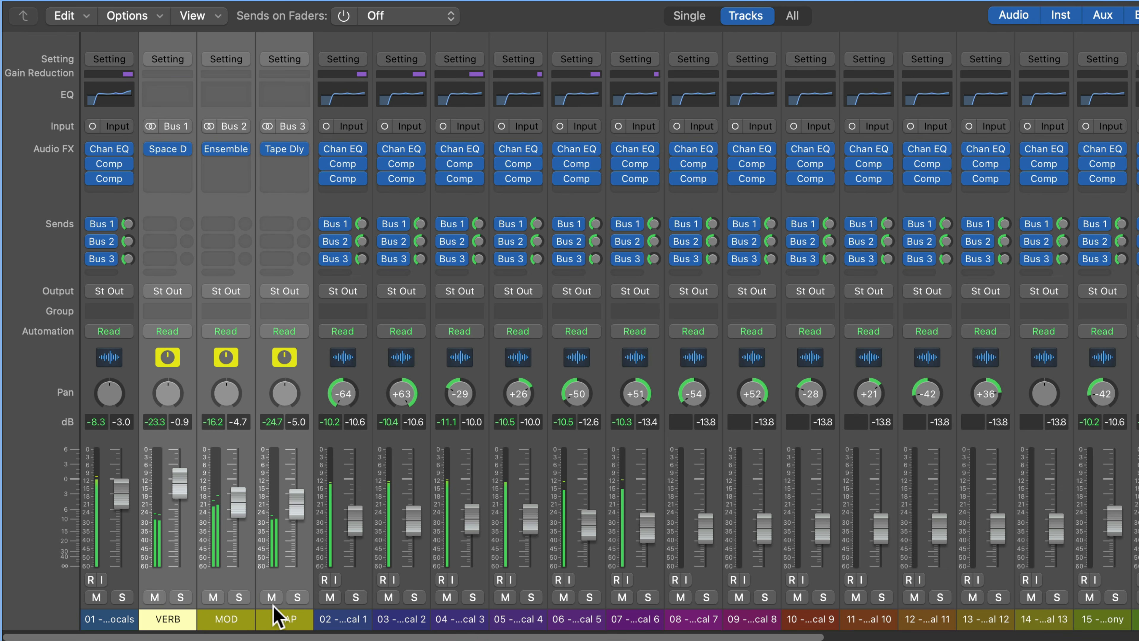
left_click(297, 627)
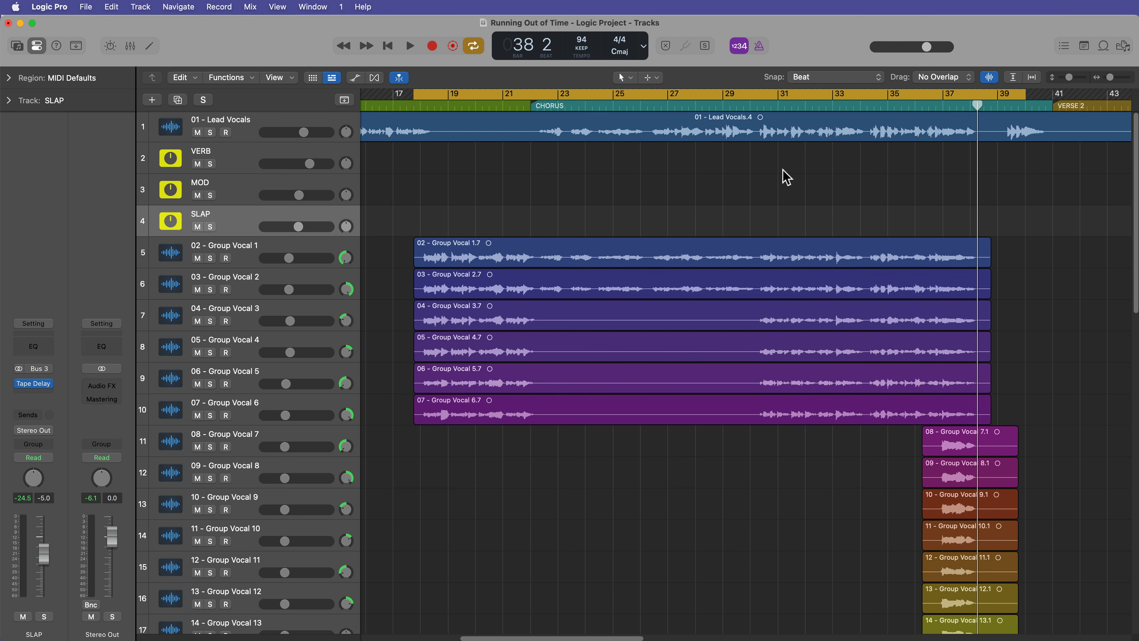
- Unmute all the instrument channels from 17 to 38 together and return to the full track view
key("x")
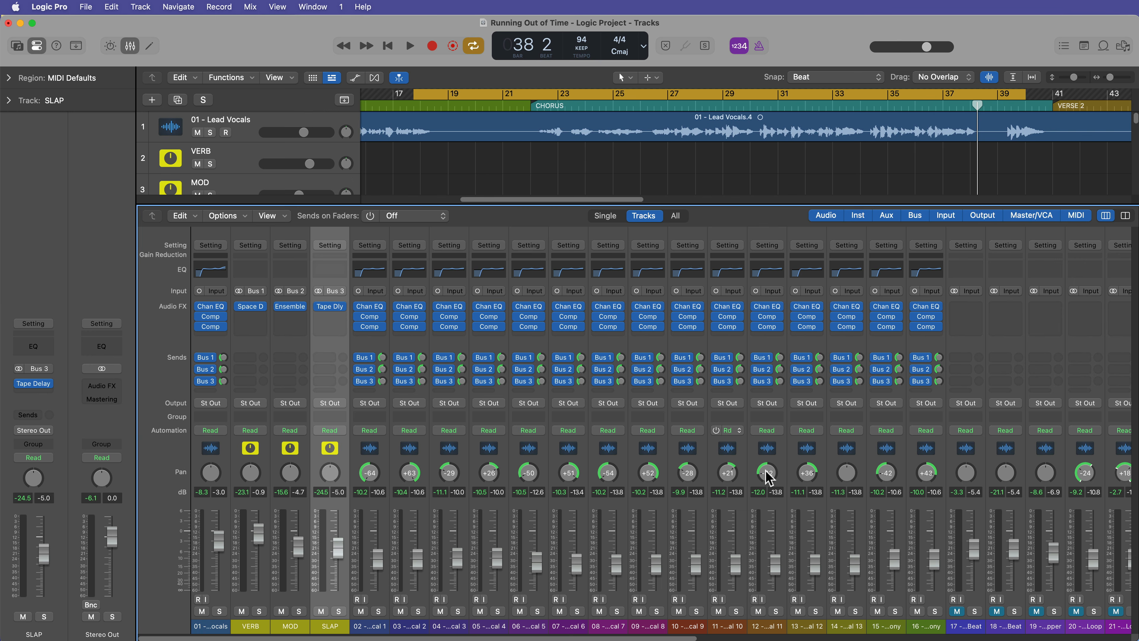
left_click(960, 625)
scroll(788, 536, "right", 10)
left_click(1030, 622, "shift")
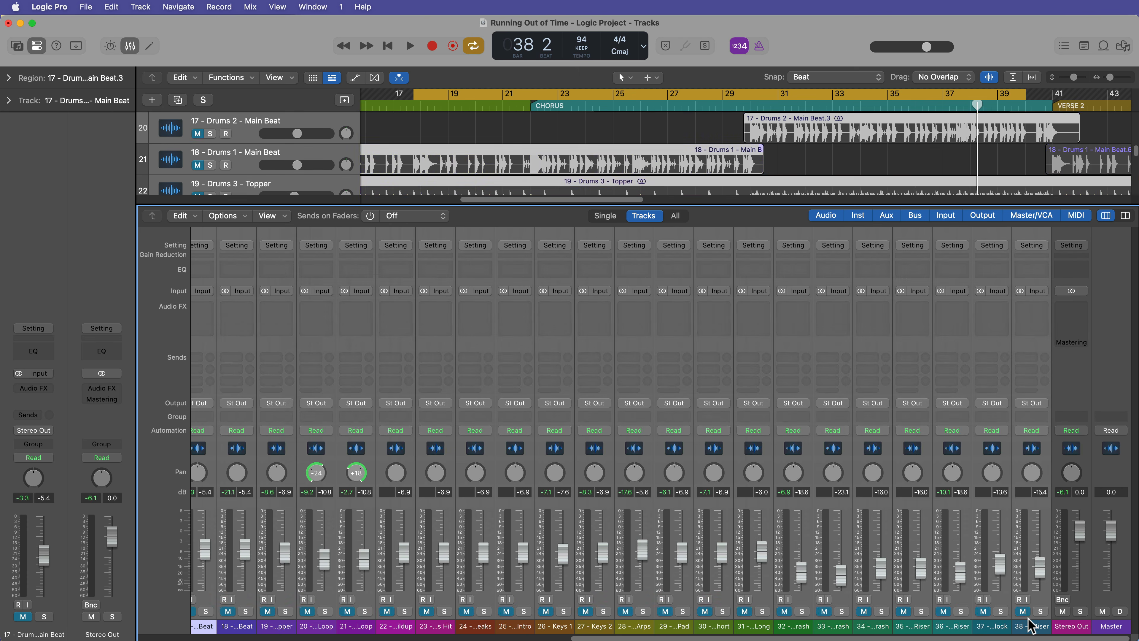
key("x")
scroll(578, 240, "down", 2)
scroll(578, 240, "up", 8)
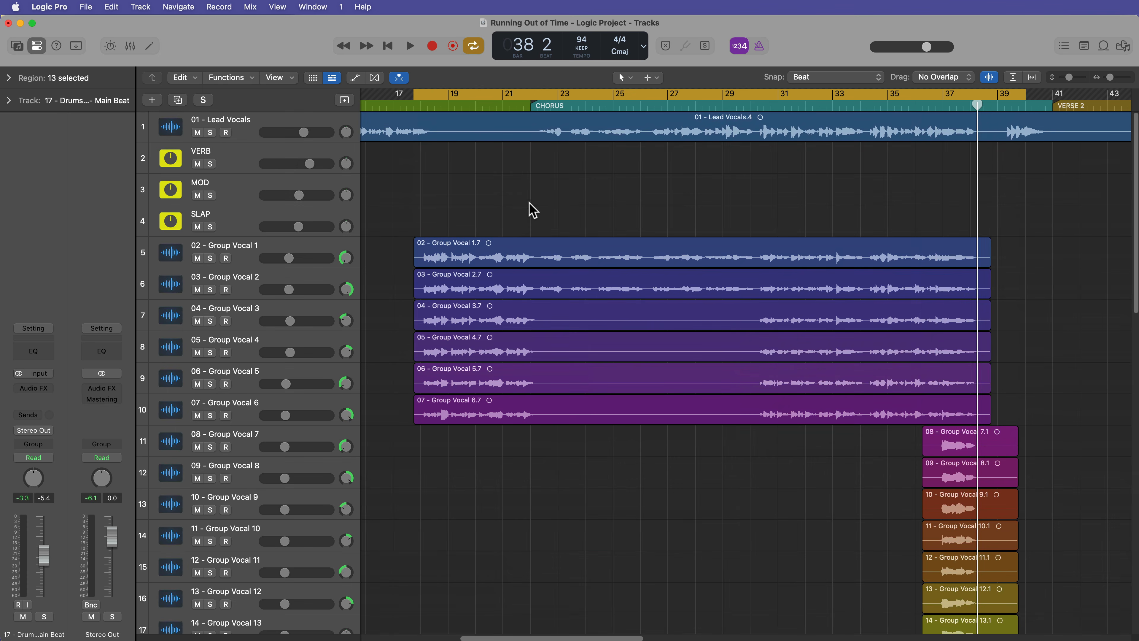
- Turn off the cycle and play the full mix from bar 5 beat 4, just before Verse 1
scroll(533, 206, "left", 5)
left_click(469, 103)
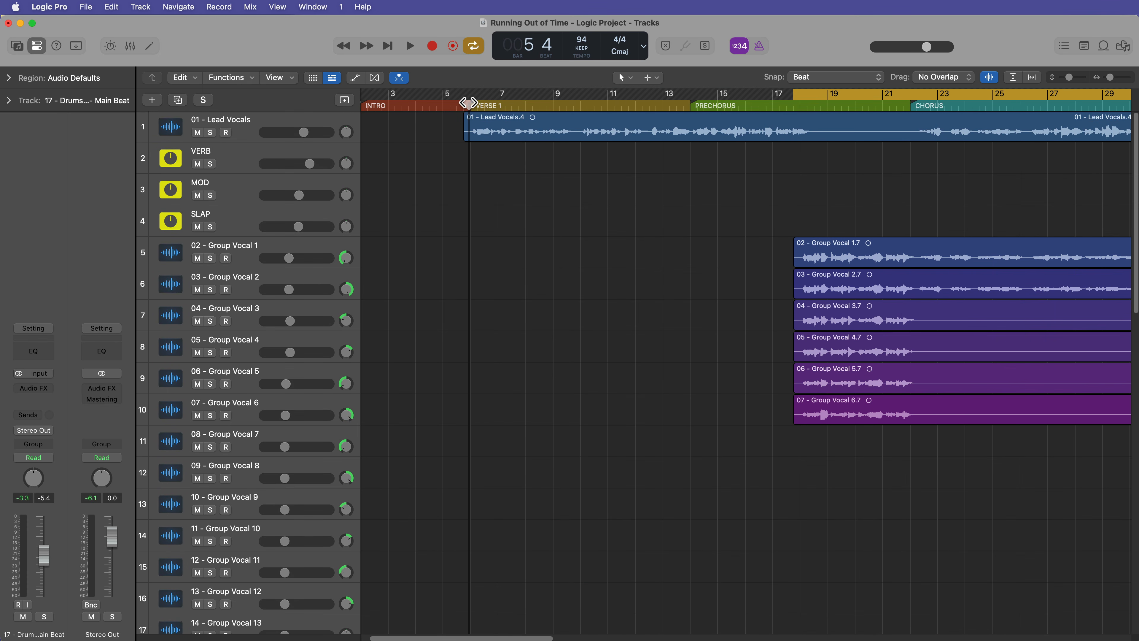
key("super+Left")
key("c")
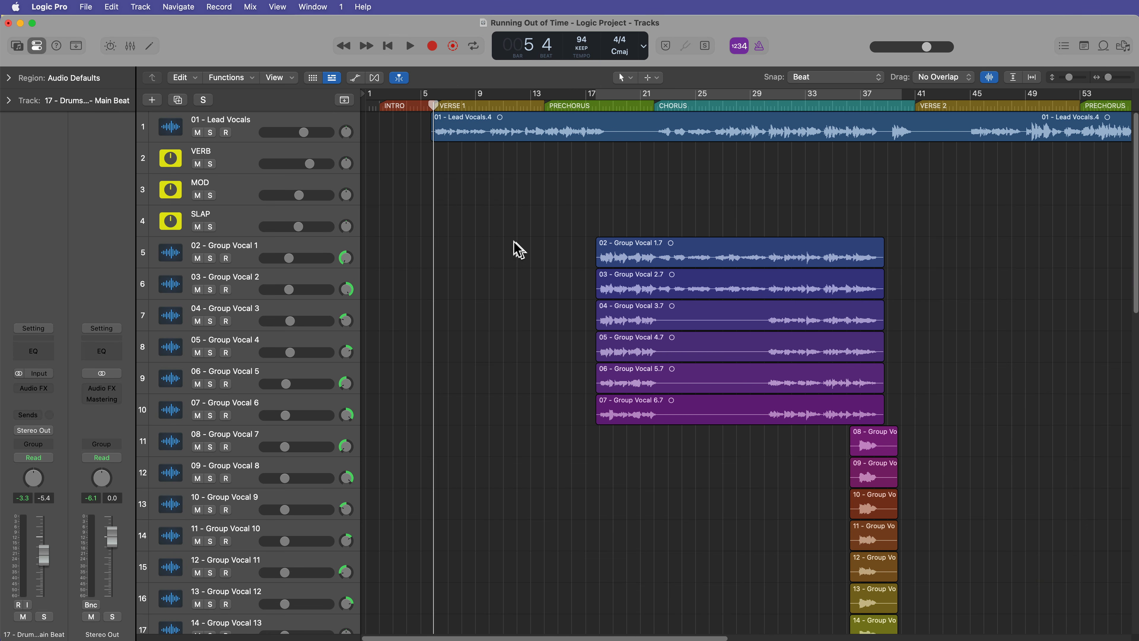
key("space")
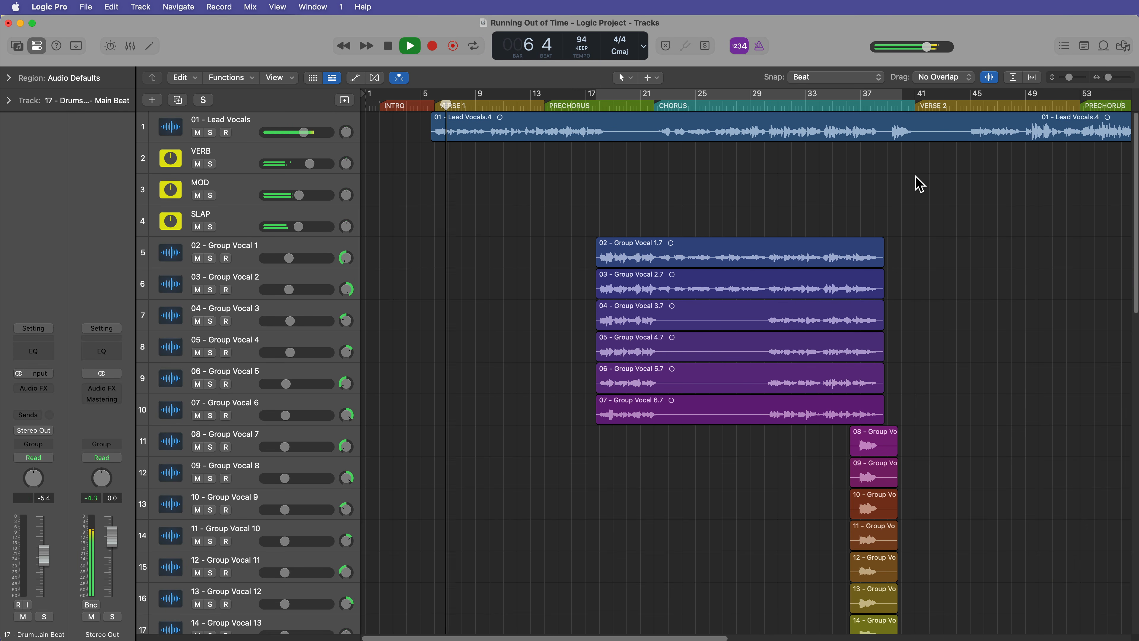
- Reopen the mixer and adjust the Lead Vocals channel's Bus 1 send to about -16.8 dB
key("x")
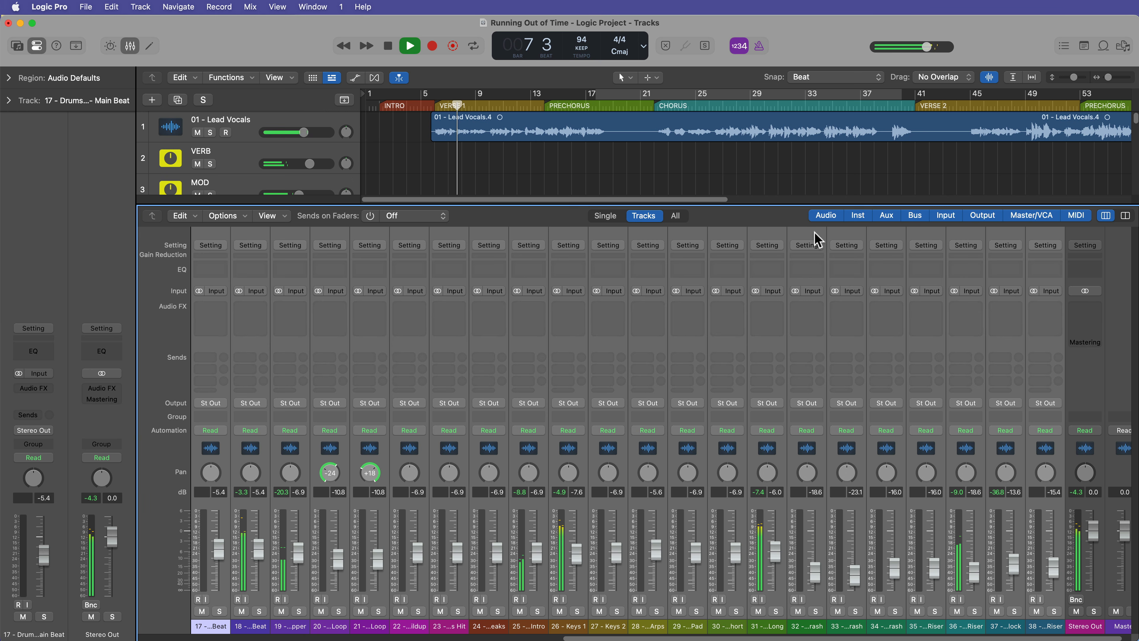
scroll(605, 374, "left", 10)
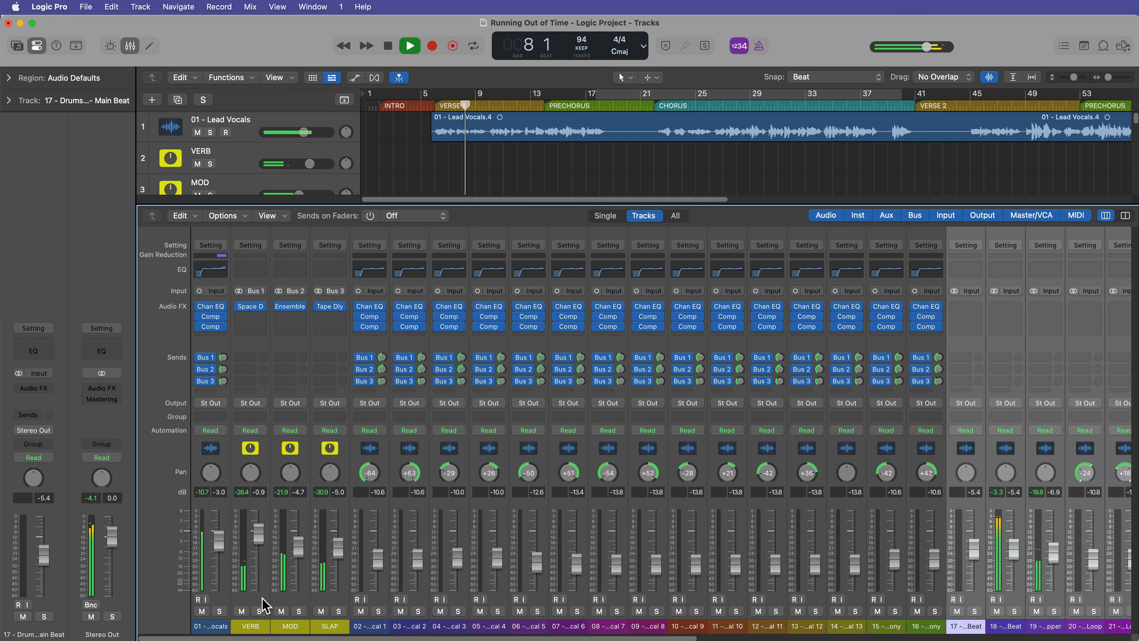
left_click(215, 626)
left_click_drag(223, 358, 223, 357)
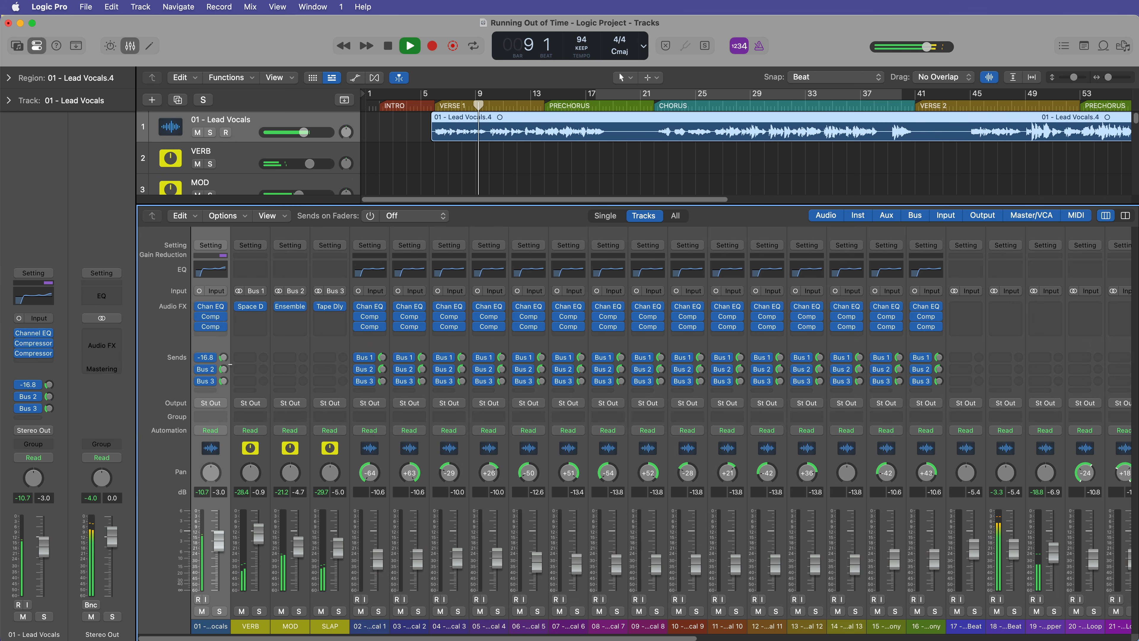
- Raise the Lead Vocals fader to -1.5 dB and fine-tune its Bus 2 and Bus 3 send levels
left_click_drag(220, 537, 219, 536)
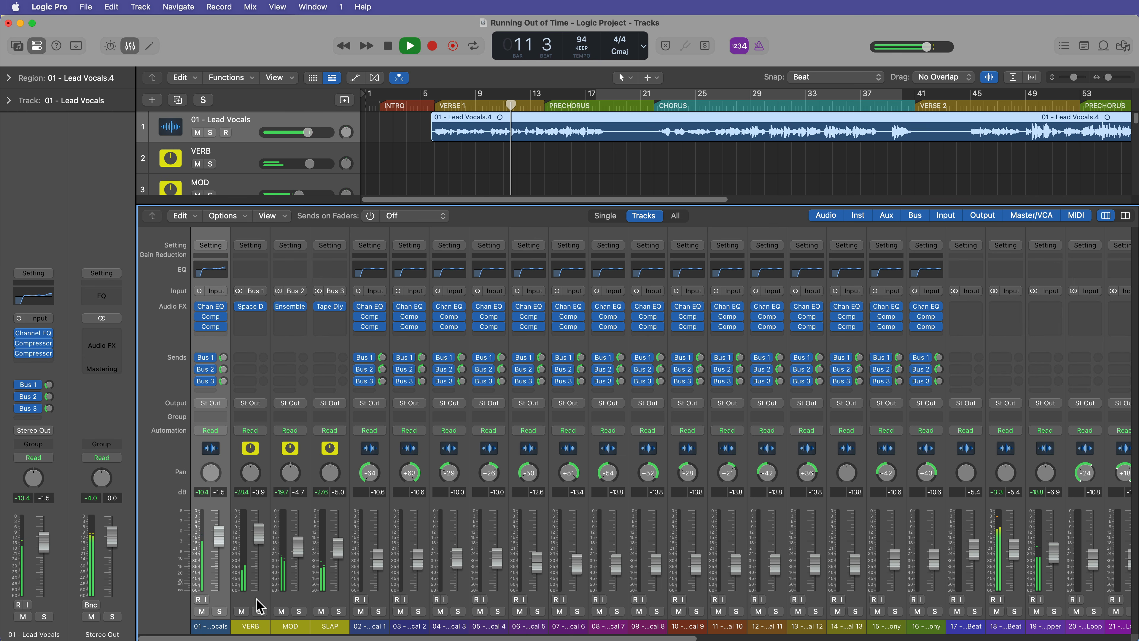
left_click_drag(223, 369, 223, 367)
left_click_drag(229, 310, 224, 381)
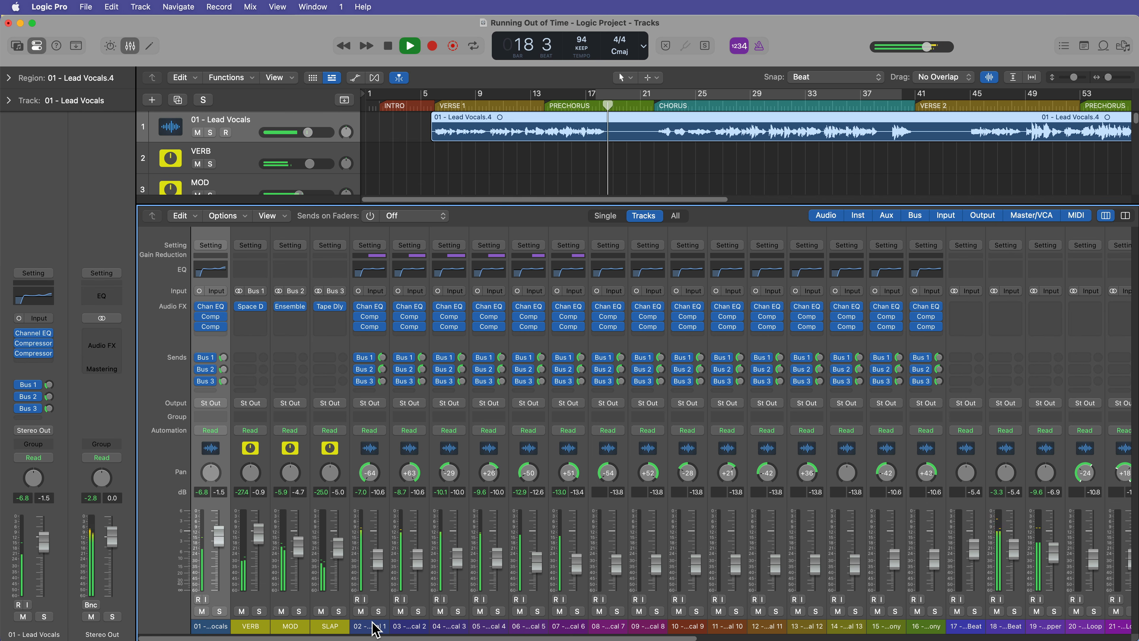
- Raise the Group Vocal 1 to 6 faders together by 2.8 dB, and raise Group Vocals 1 and 2 further to -7.0 dB
left_click_drag(374, 629, 568, 626)
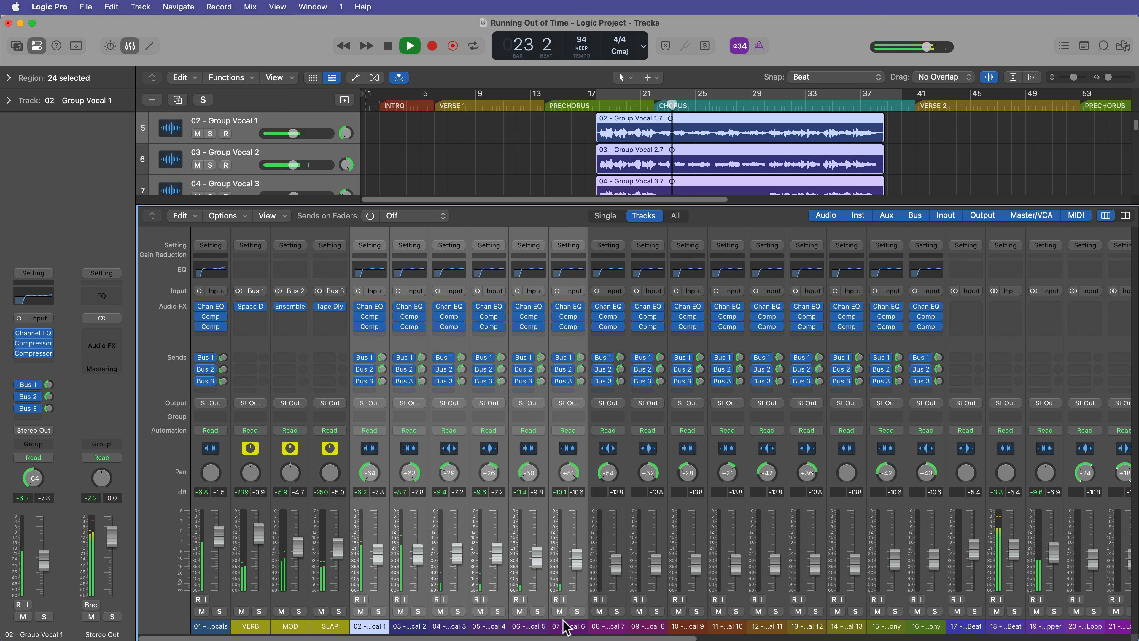
left_click_drag(385, 631, 397, 626)
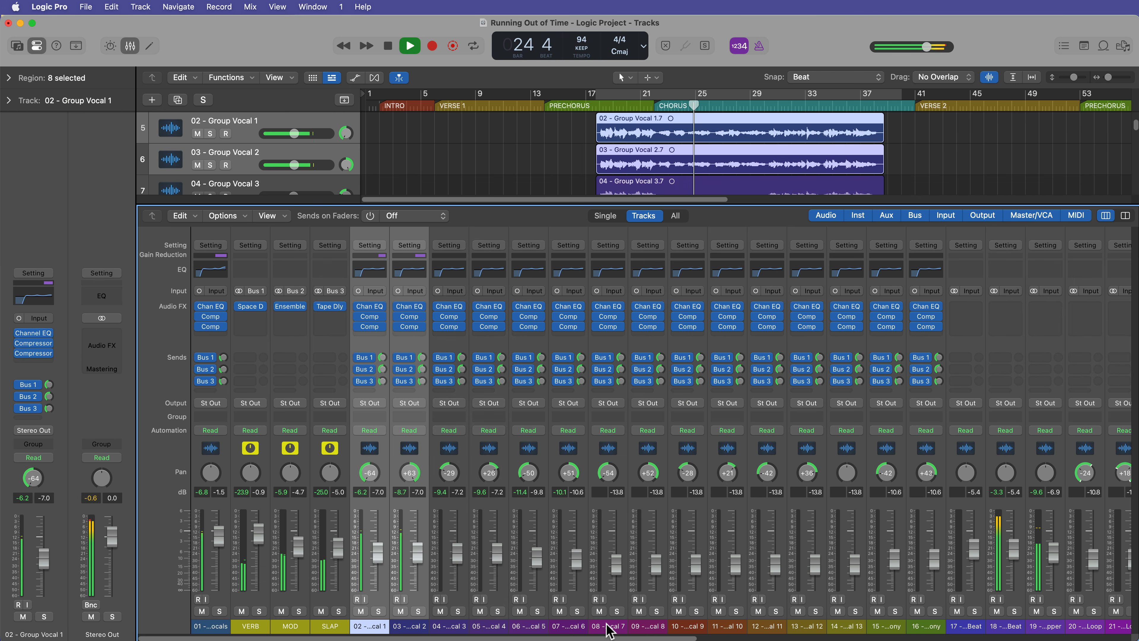
- Raise the Group Vocal 14 and 15 Harmony faders together to -8.0 dB
left_click_drag(887, 626, 919, 624)
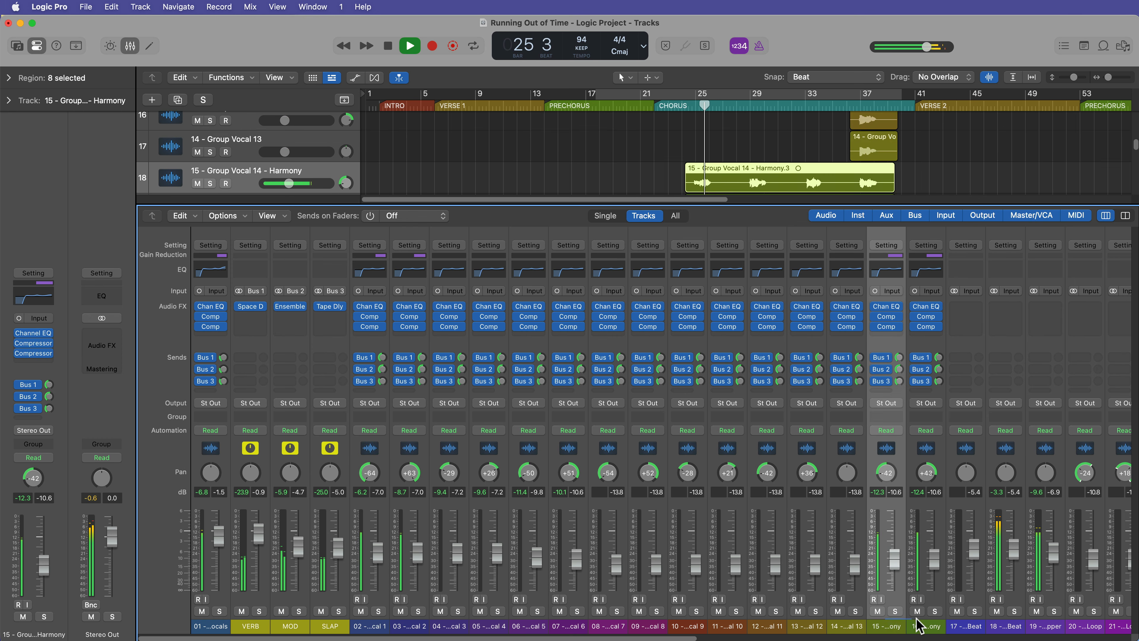
left_click_drag(933, 560, 933, 554)
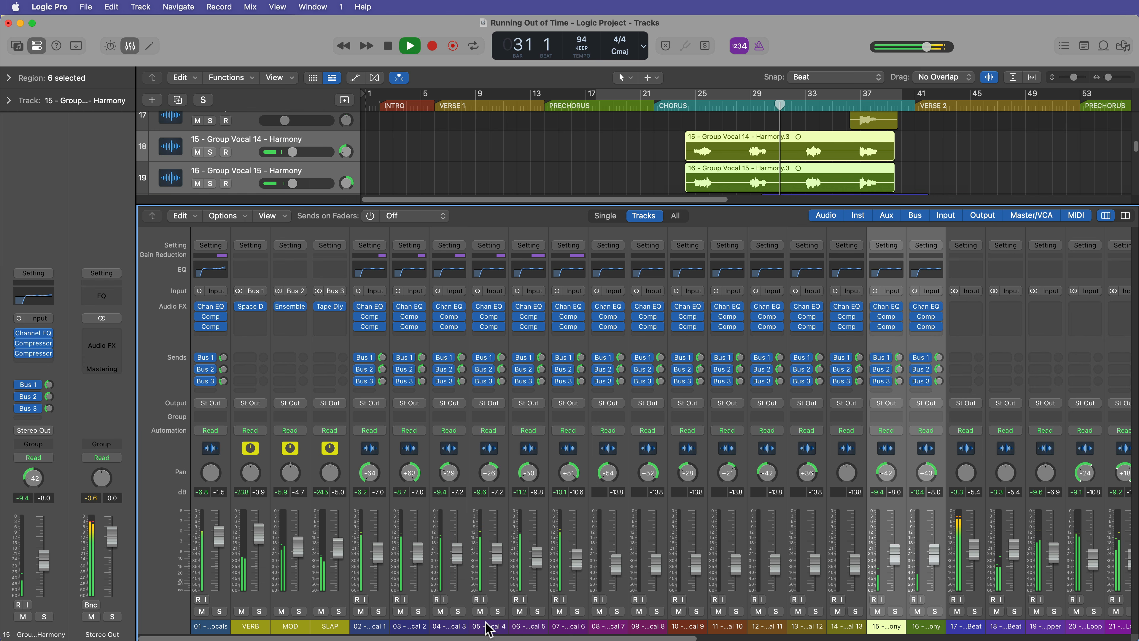
- Lower the Group Vocal 3 to 6 faders together by 1.0 dB, and widen their pans to -35, +28, -53 and +53
left_click_drag(459, 625, 576, 560)
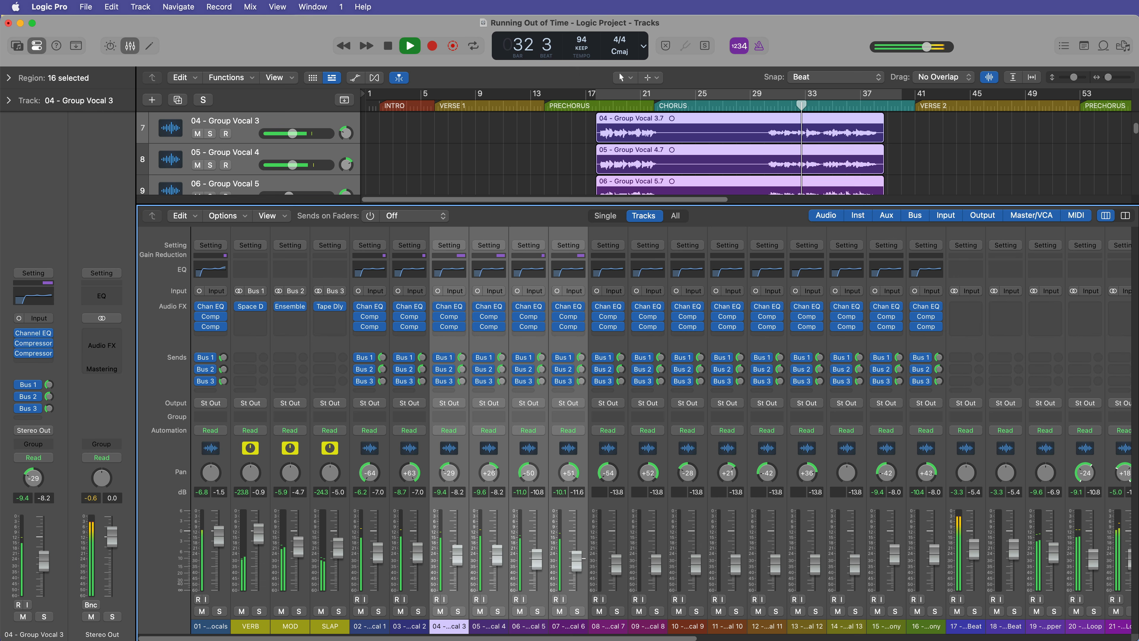
left_click(448, 599)
left_click_drag(450, 472, 563, 471)
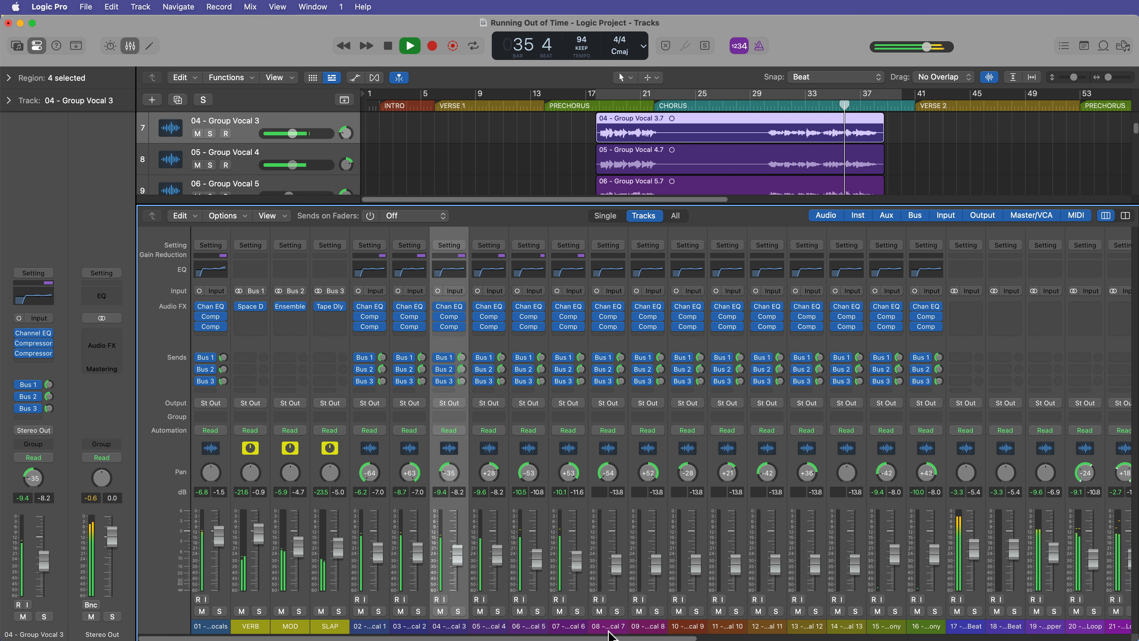
- Raise the Group Vocal 7 to 13 faders together to -12.2 dB, and deselect their regions in the arrangement
left_click_drag(605, 632, 847, 616)
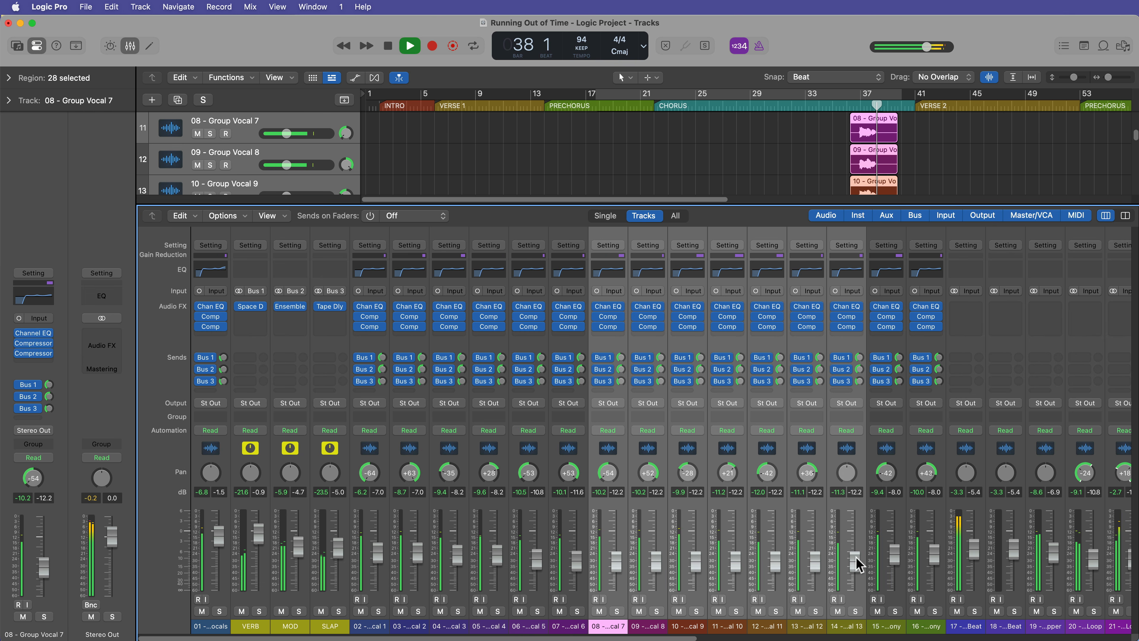
key("x")
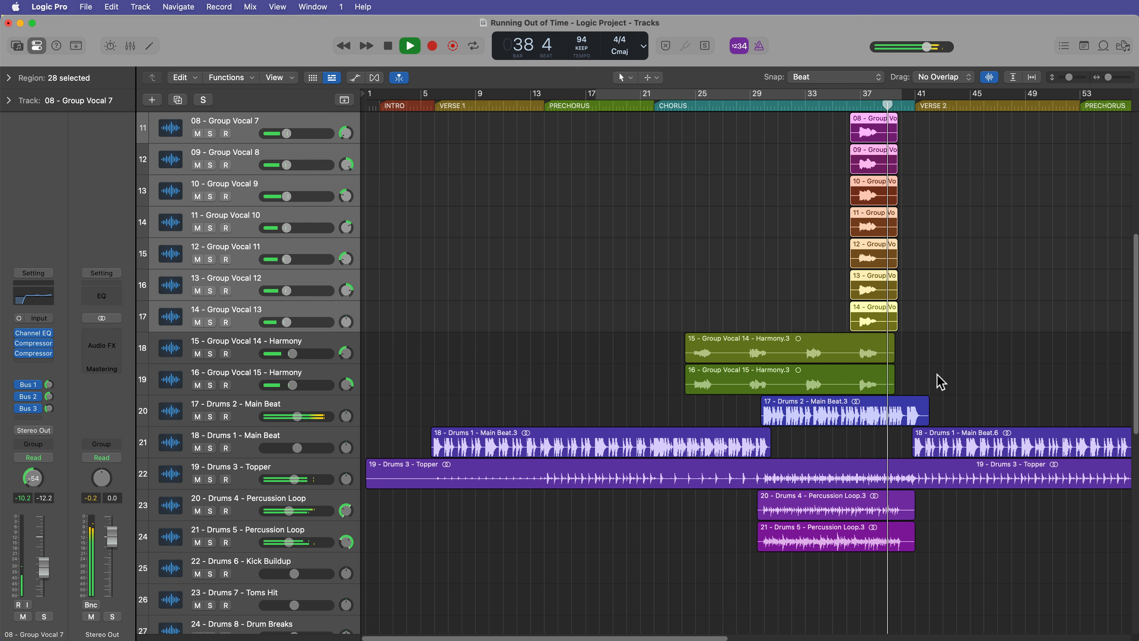
left_click(989, 276)
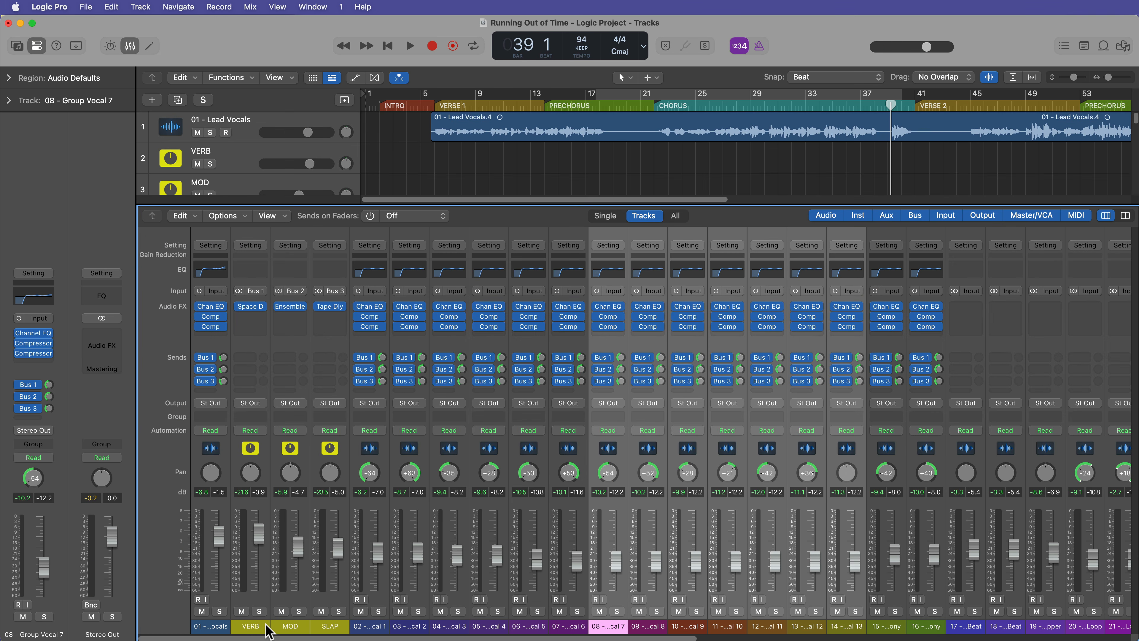
- Select the VERB, MOD and SLAP aux channels in the mixer and examine the Ensemble settings on MOD
left_click_drag(268, 630, 331, 627)
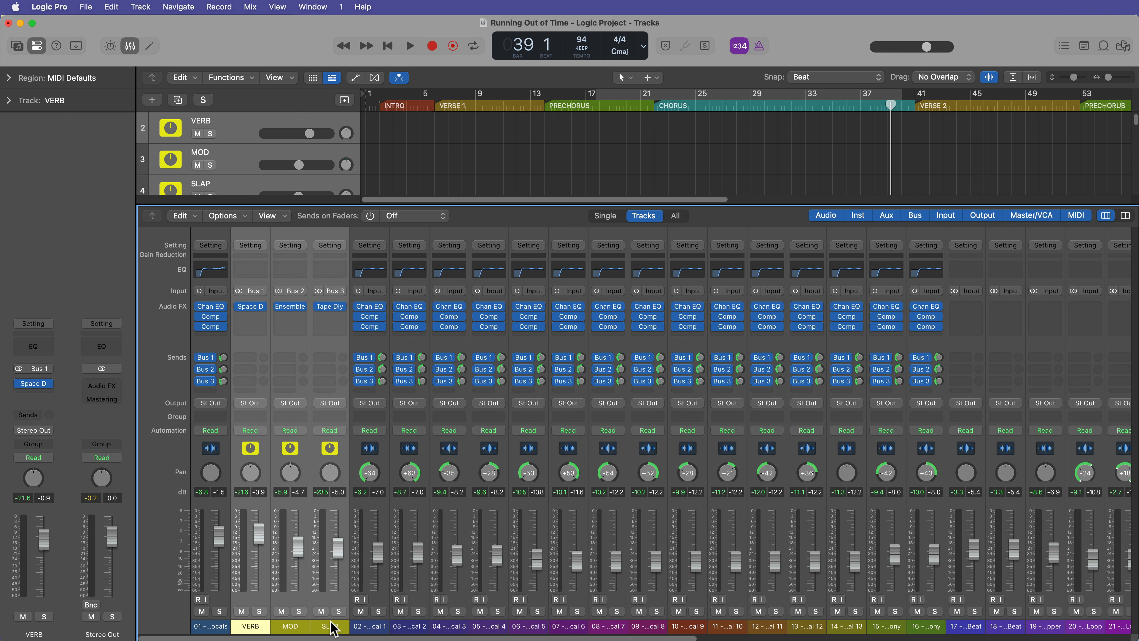
left_click(259, 630)
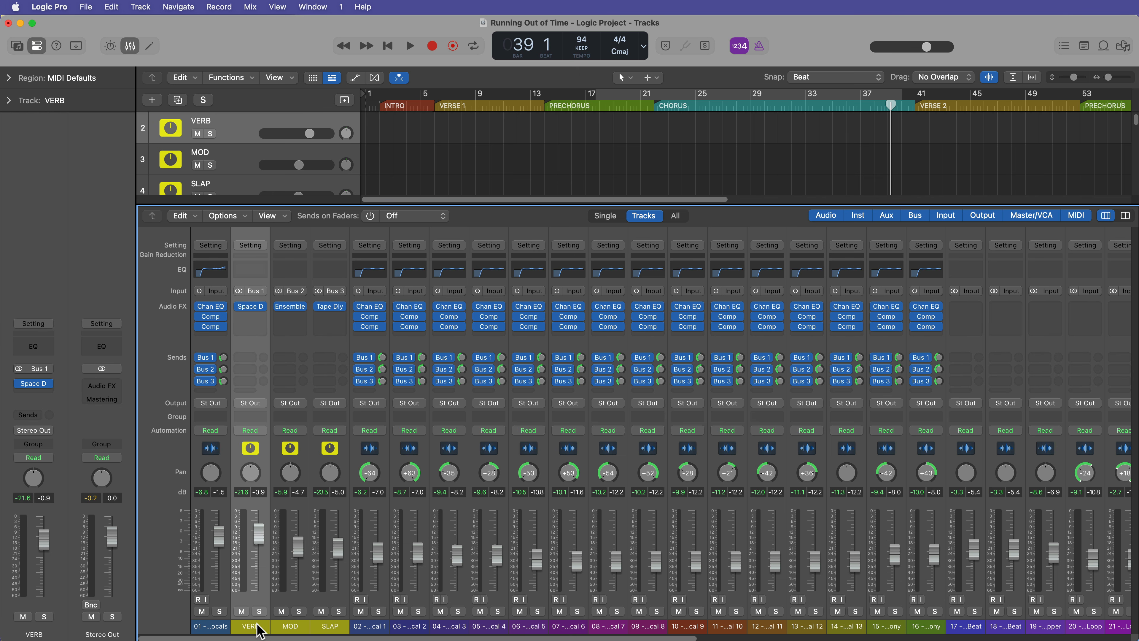
left_click(290, 307)
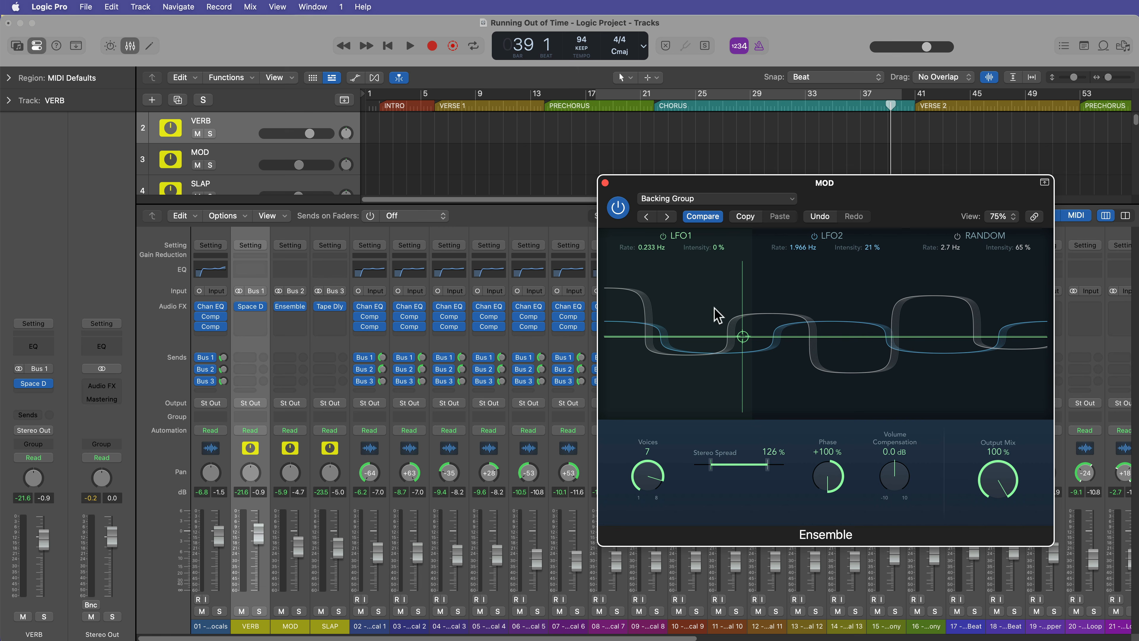
left_click(605, 182)
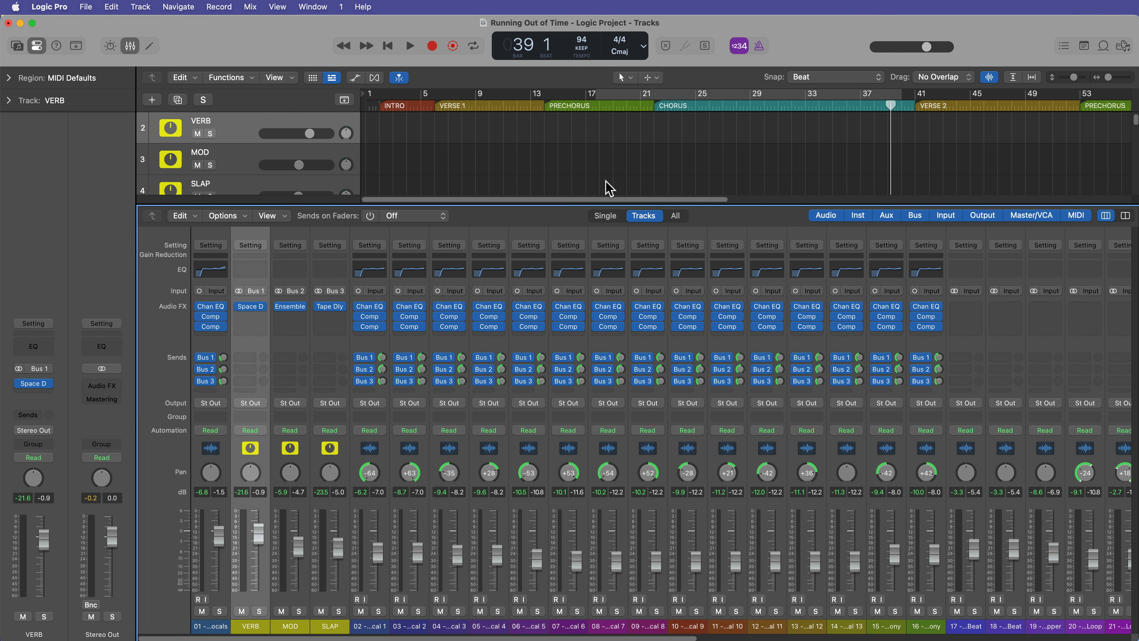
- Bypass Ensemble on the MOD channel, insert Howard Benson Vocal Multiplier below it, and slightly raise its Voices amount
left_click(279, 306)
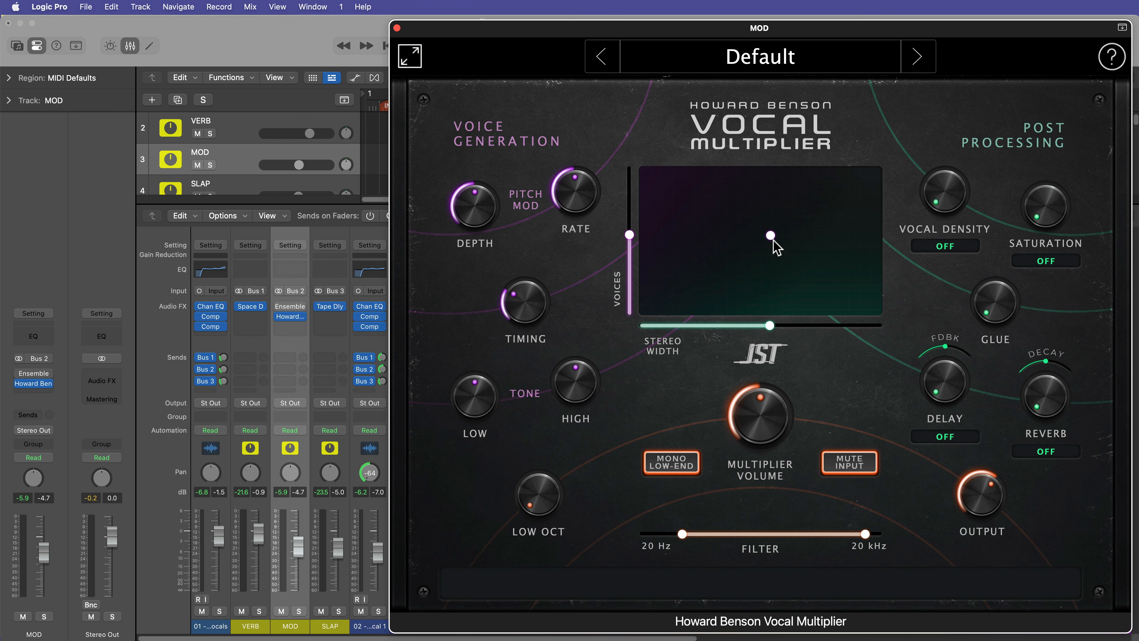
mouse_move(771, 237)
left_mouse_down()
mouse_move(720, 259)
mouse_move(768, 233)
left_mouse_up()
mouse_move(631, 234)
left_mouse_down()
mouse_move(634, 218)
mouse_move(642, 226)
left_mouse_up()
- Solo the MOD channel during playback from the start of the Chorus and raise its fader to -2.7 dB
key("space")
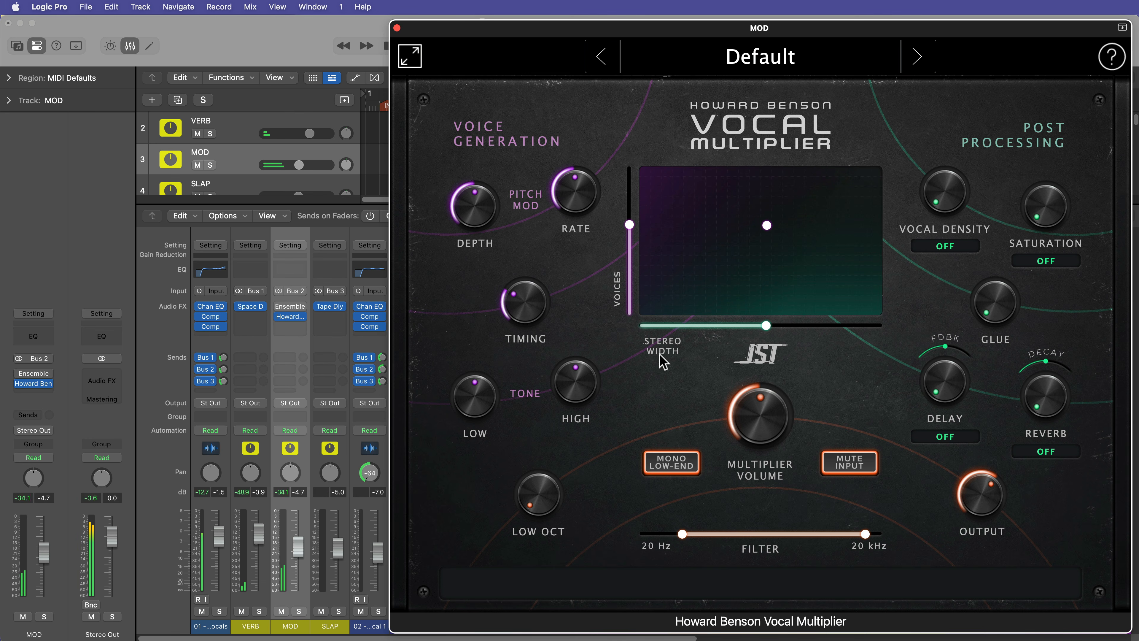
key("s")
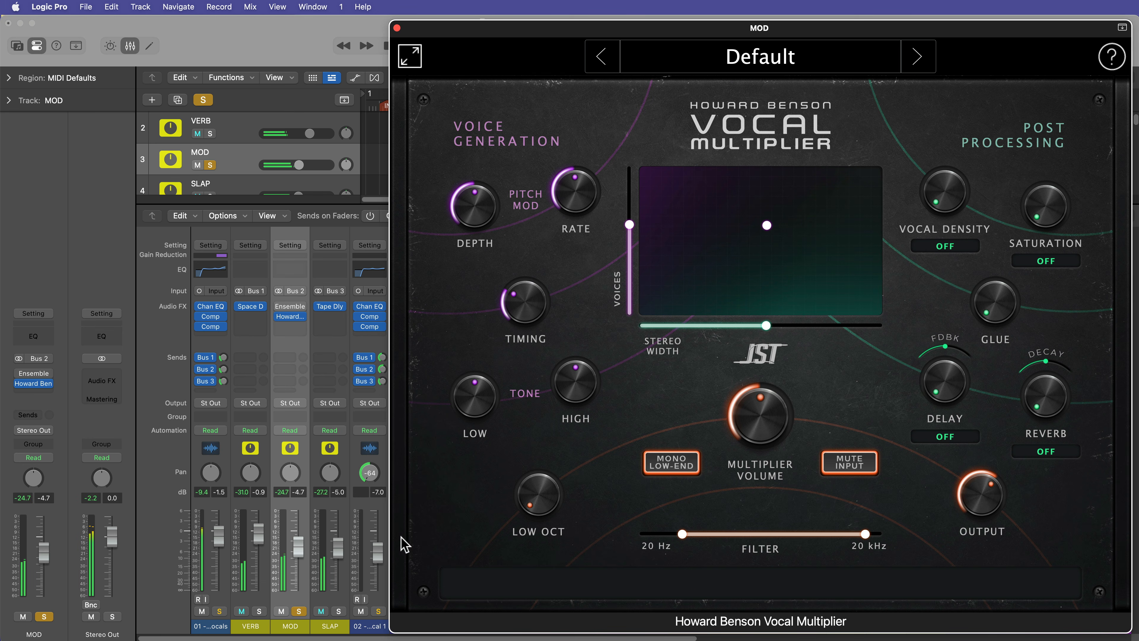
left_click_drag(302, 557, 302, 549)
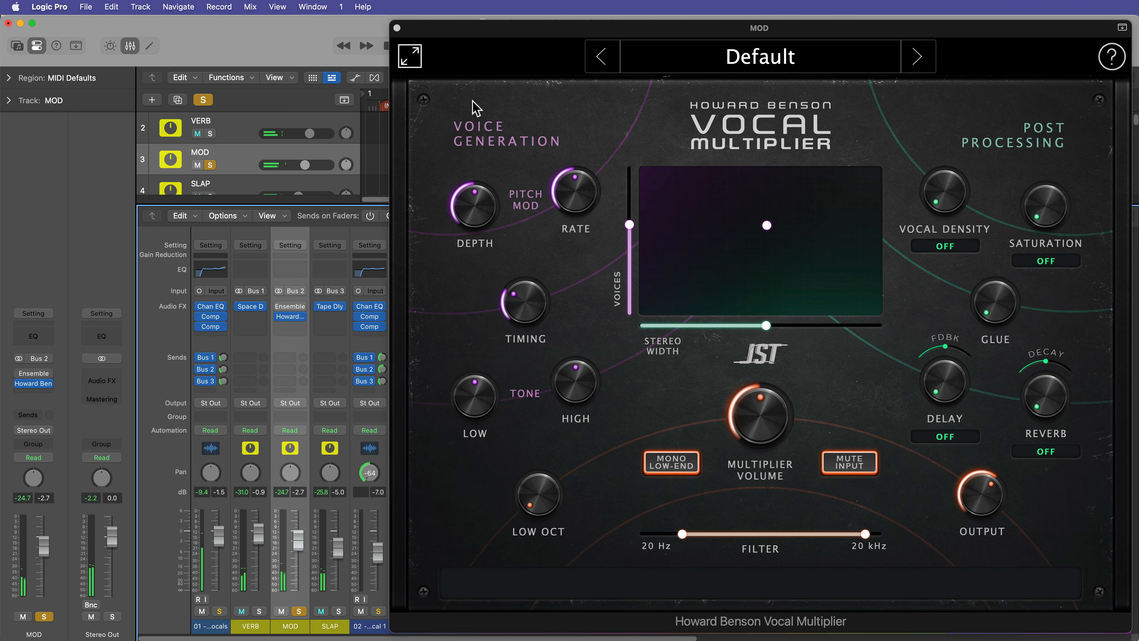
left_click_drag(513, 34, 445, 441)
left_click(661, 109)
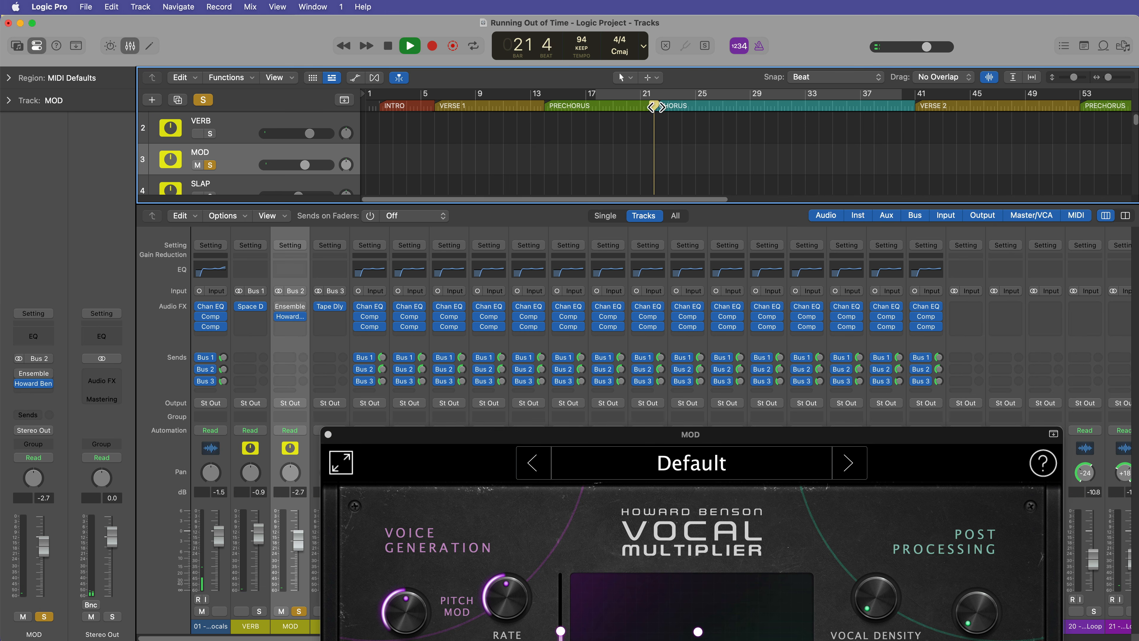
left_click_drag(818, 439, 878, 24)
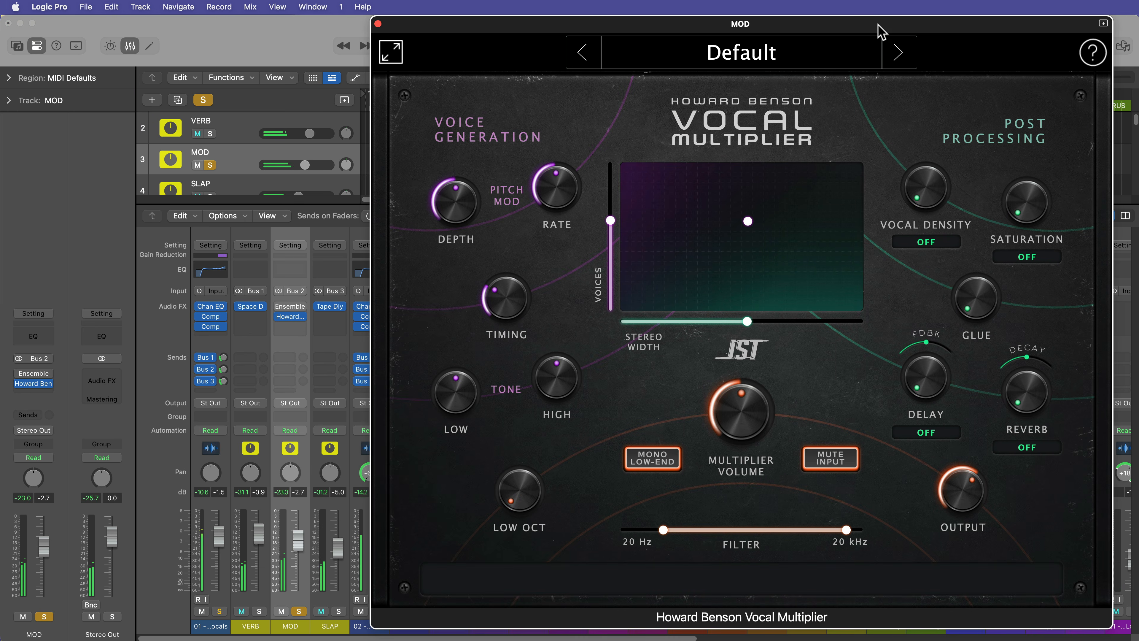
- Set the Vocal Multiplier's Multiplier Volume to 62% and lower its Voices amount, and close it with MOD unsoloed
left_click_drag(739, 421, 755, 417)
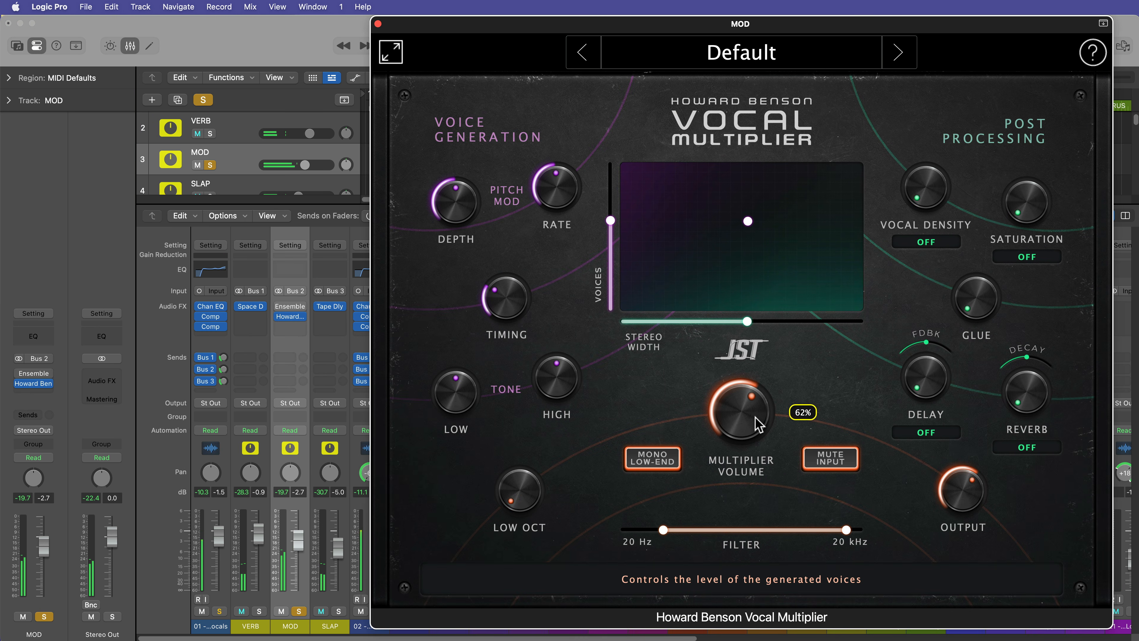
left_click_drag(748, 221, 748, 247)
left_click(299, 611)
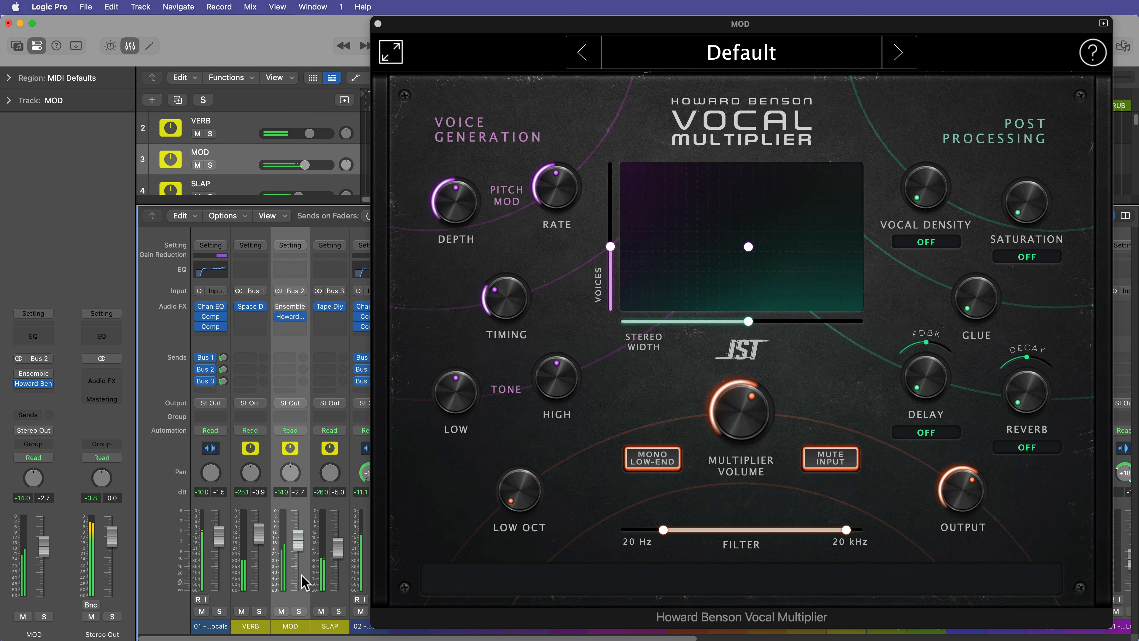
left_click(378, 23)
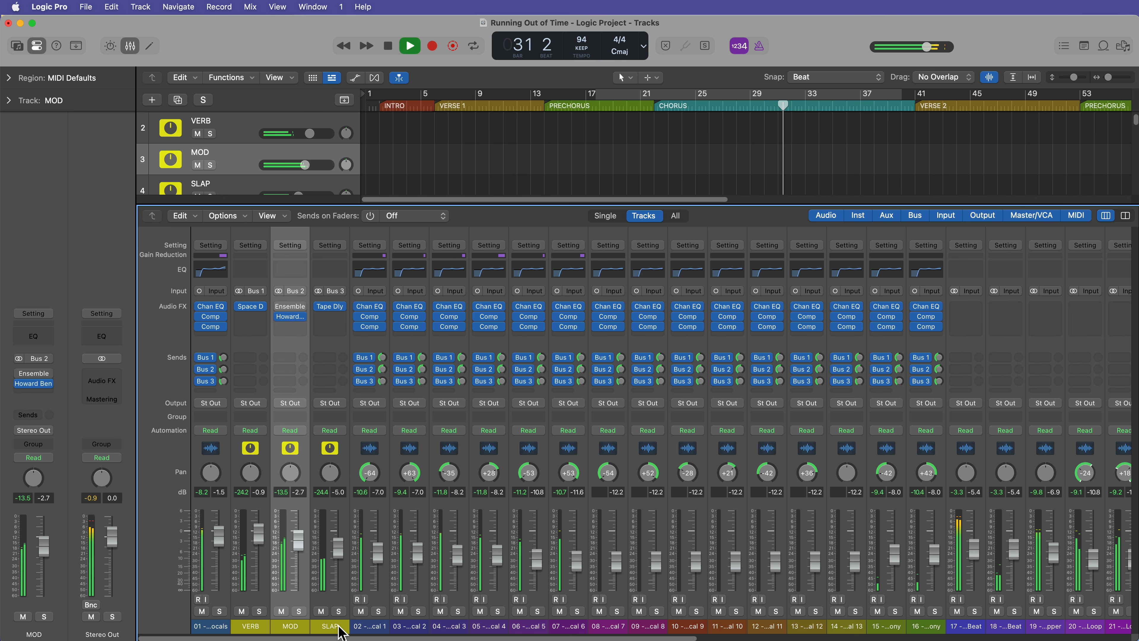
- Stop playback and review the Space Designer settings on VERB and the Tape Delay settings on SLAP
key("space")
left_click(252, 307)
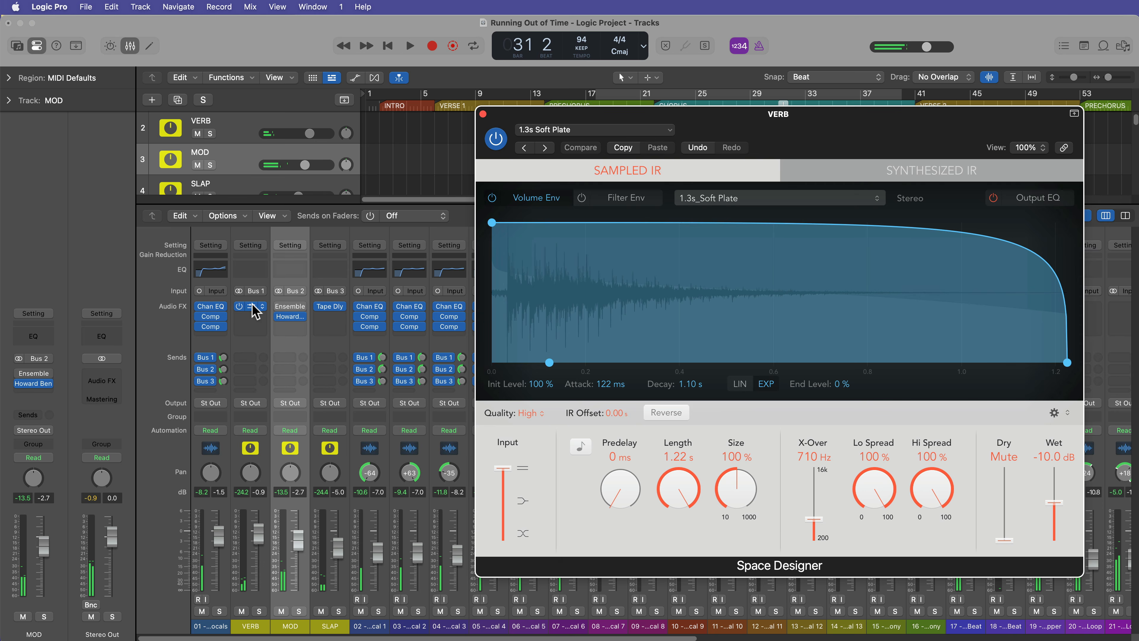
left_click(252, 307)
left_click(332, 307)
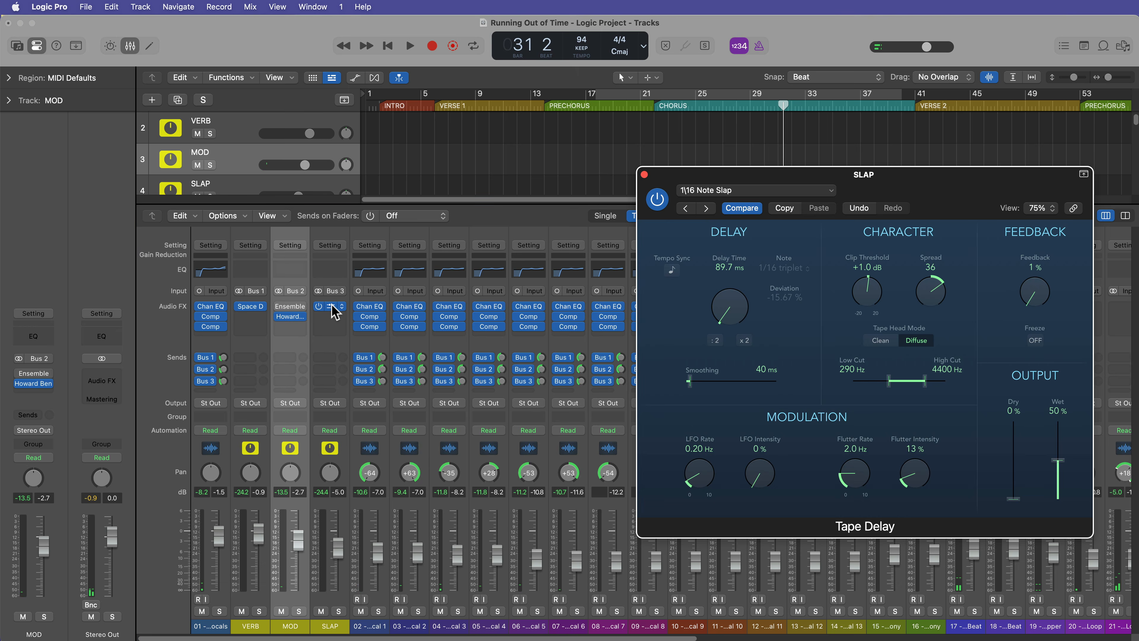
left_click(332, 306)
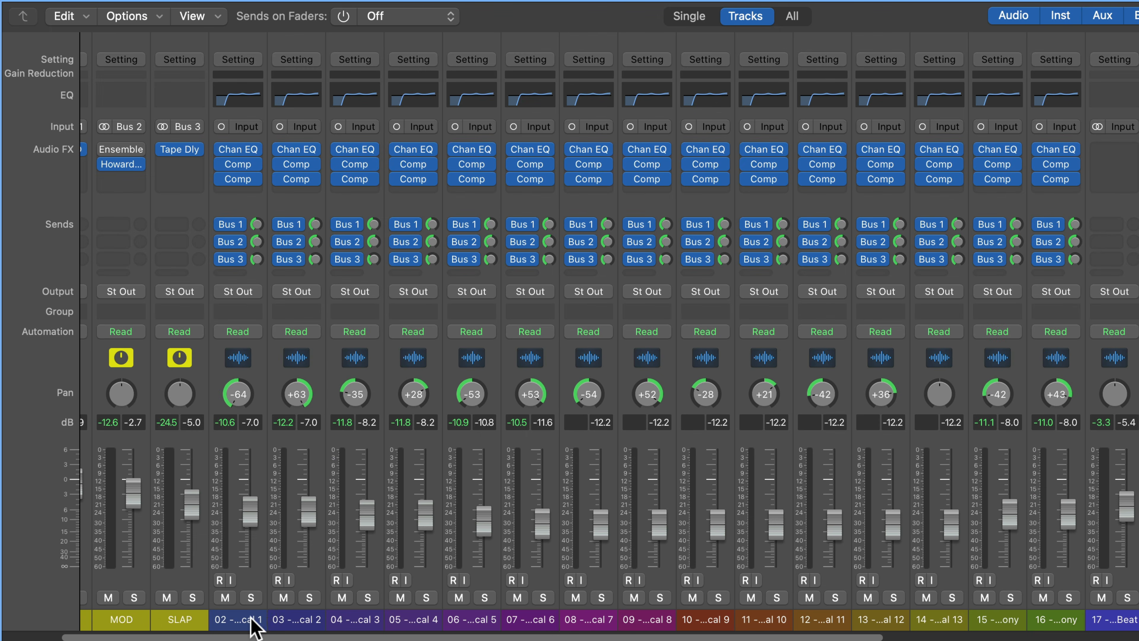
- Examine the Bus 1 send's pan and fader mode options for Group Vocals 1 to 15 together and for Group Vocal 1 alone
left_click_drag(379, 625, 1049, 619)
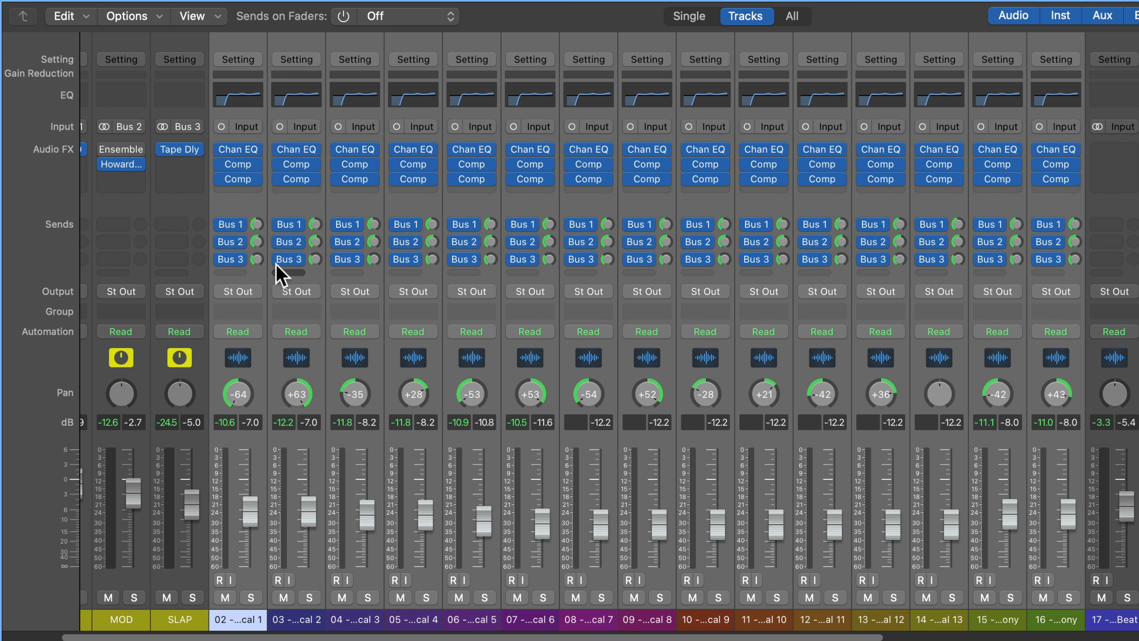
left_click(242, 224)
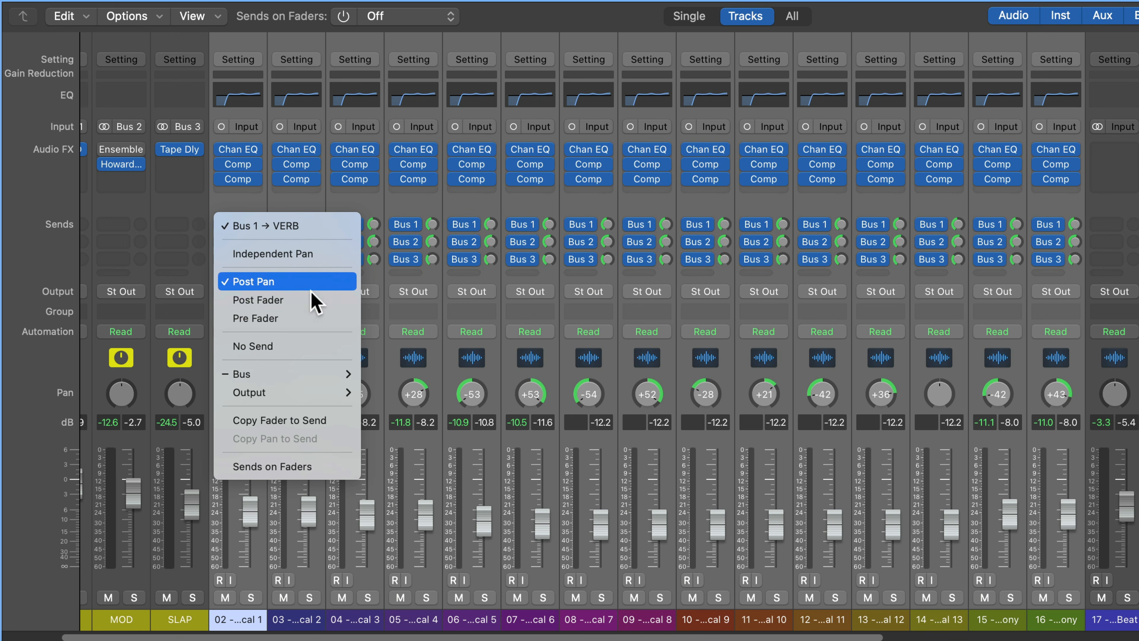
left_click(250, 611)
left_click(238, 622)
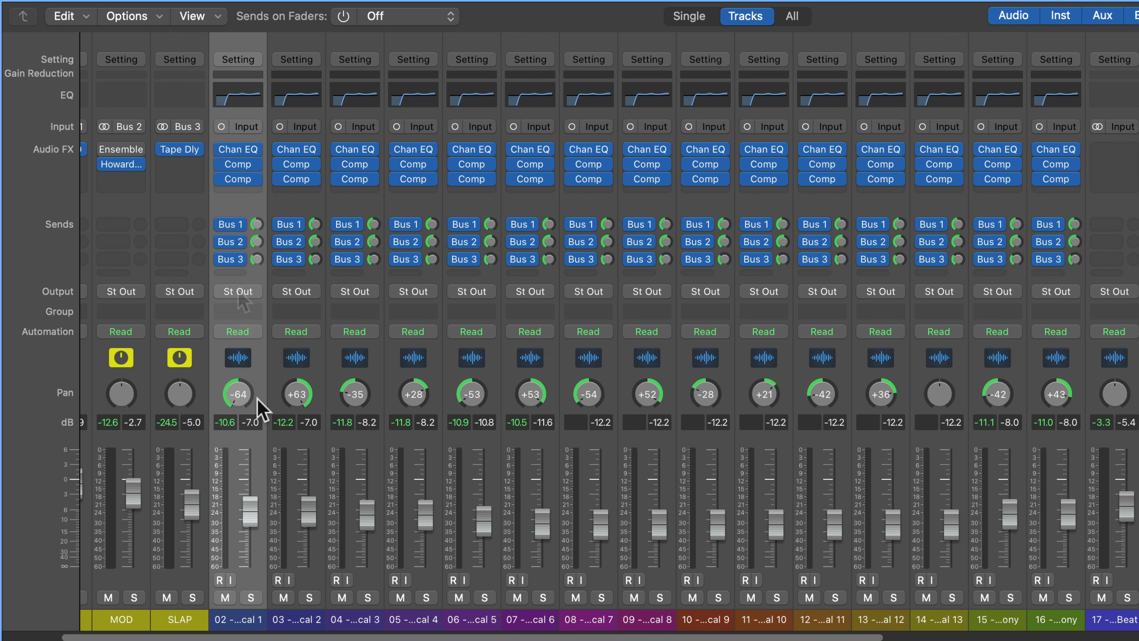
left_click(238, 224)
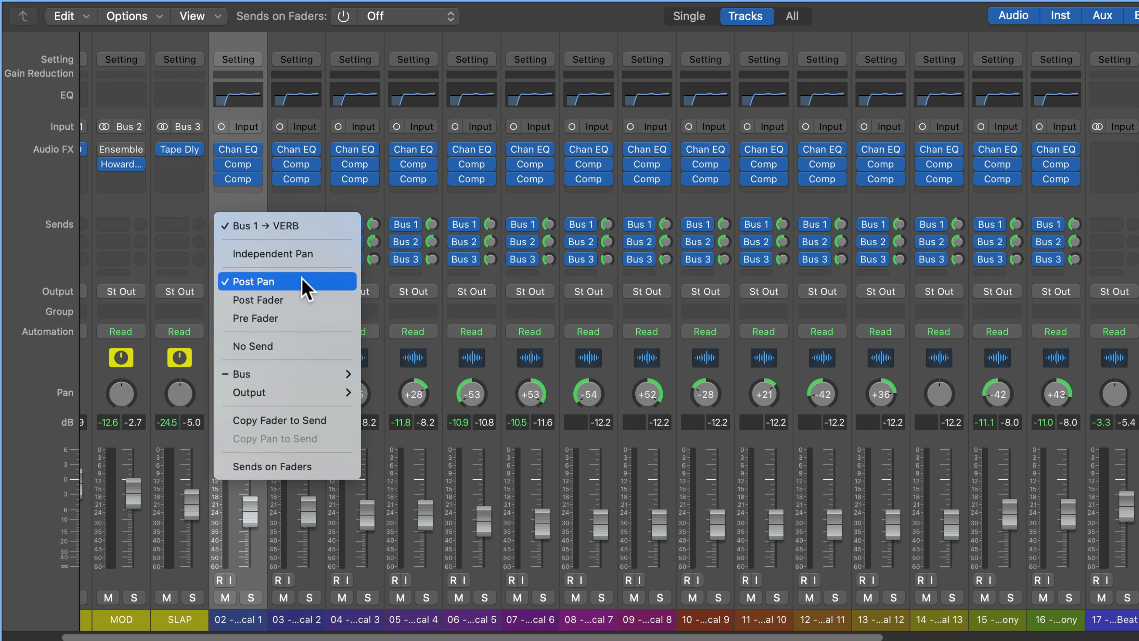
- Isolate Group Vocal 1 by muting Lead Vocals with its Bus 1, 2 and 3 sends bypassed, and muting Group Vocals 2 to 15
left_click_drag(168, 619, 288, 612)
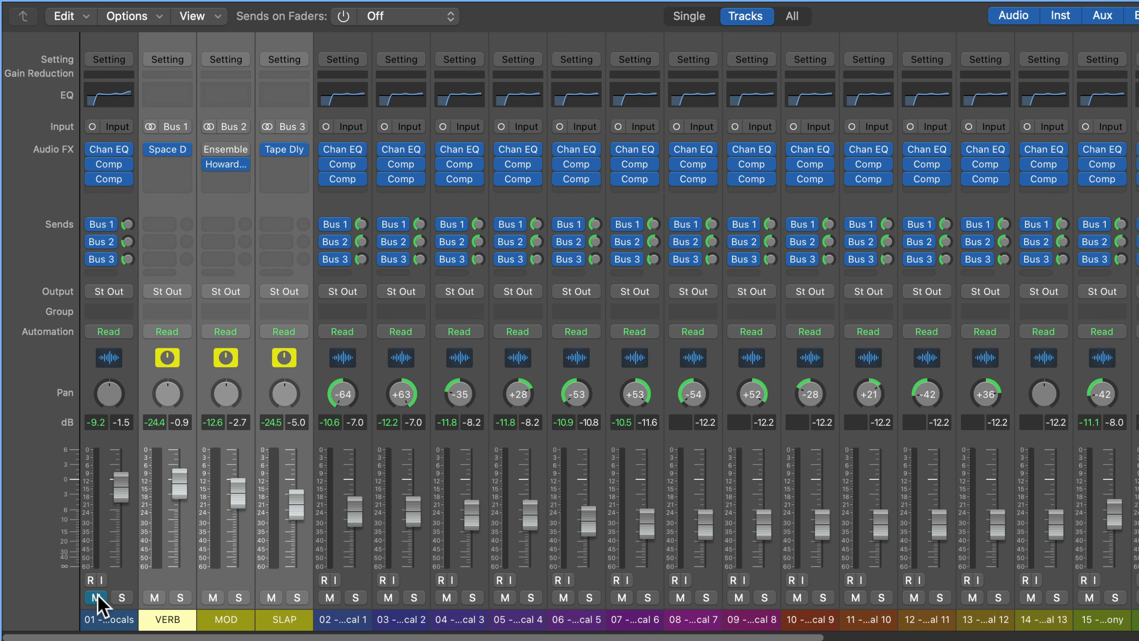
left_click_drag(91, 225, 93, 294)
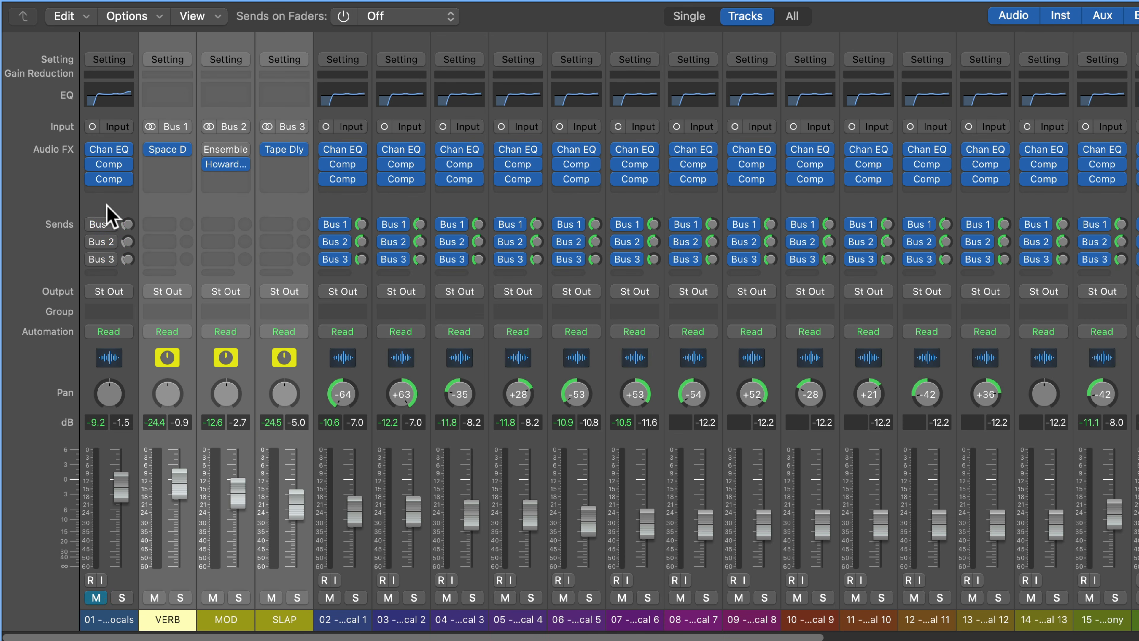
left_click_drag(761, 606, 1129, 594)
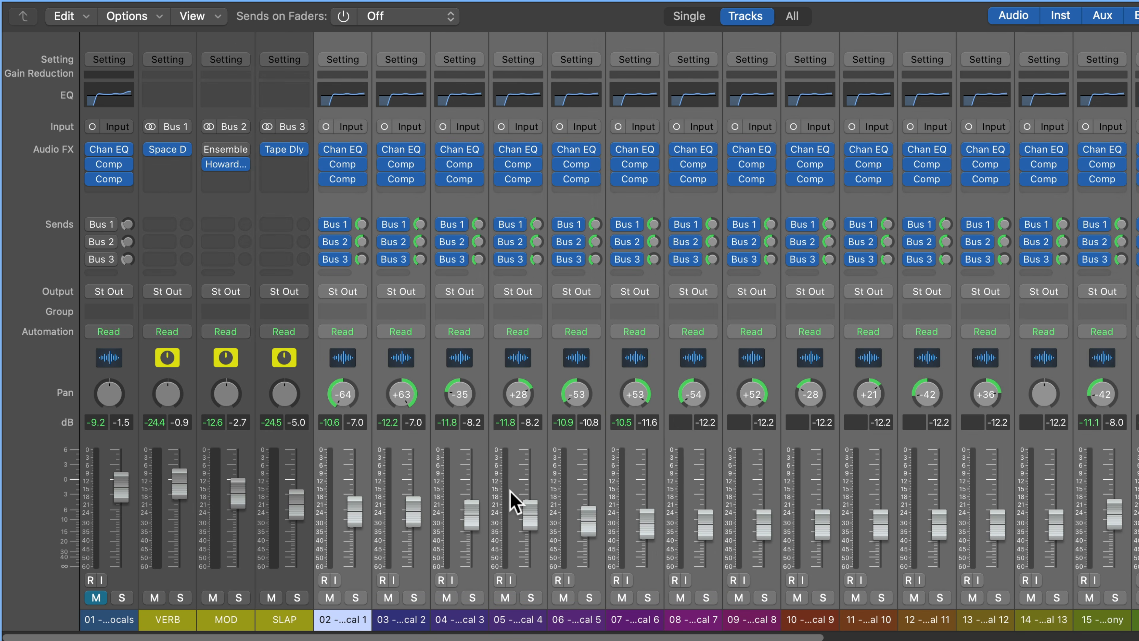
left_click(426, 621)
key("ctrl+m")
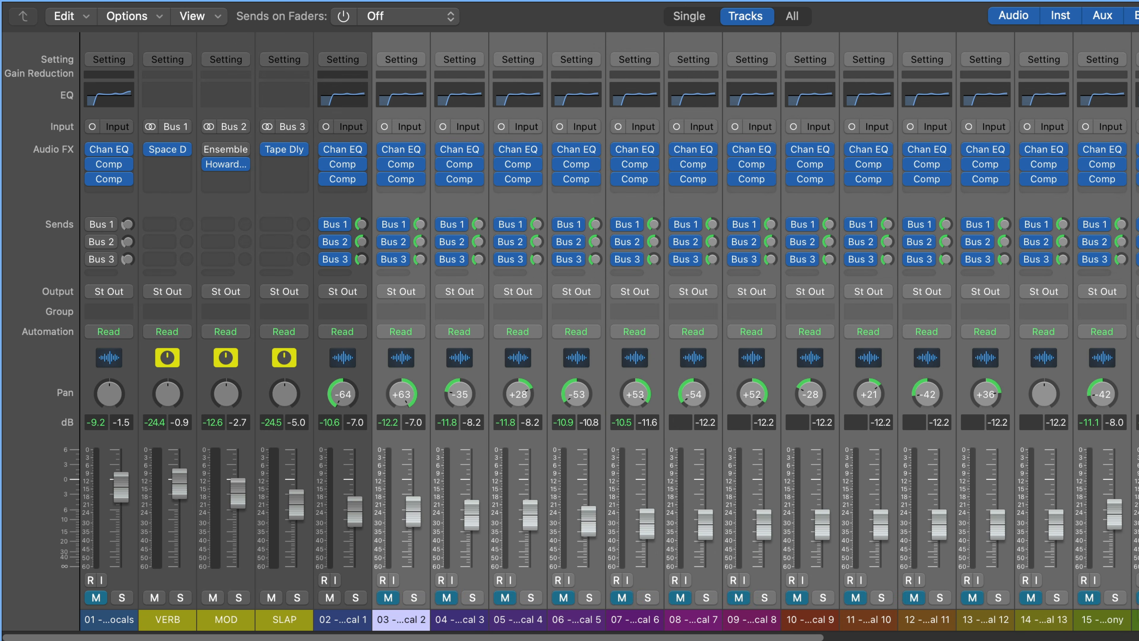
- Play Group Vocal 1 on its own and set its fader to -6.8 dB, finishing with the VERB channel selected
left_click(344, 622)
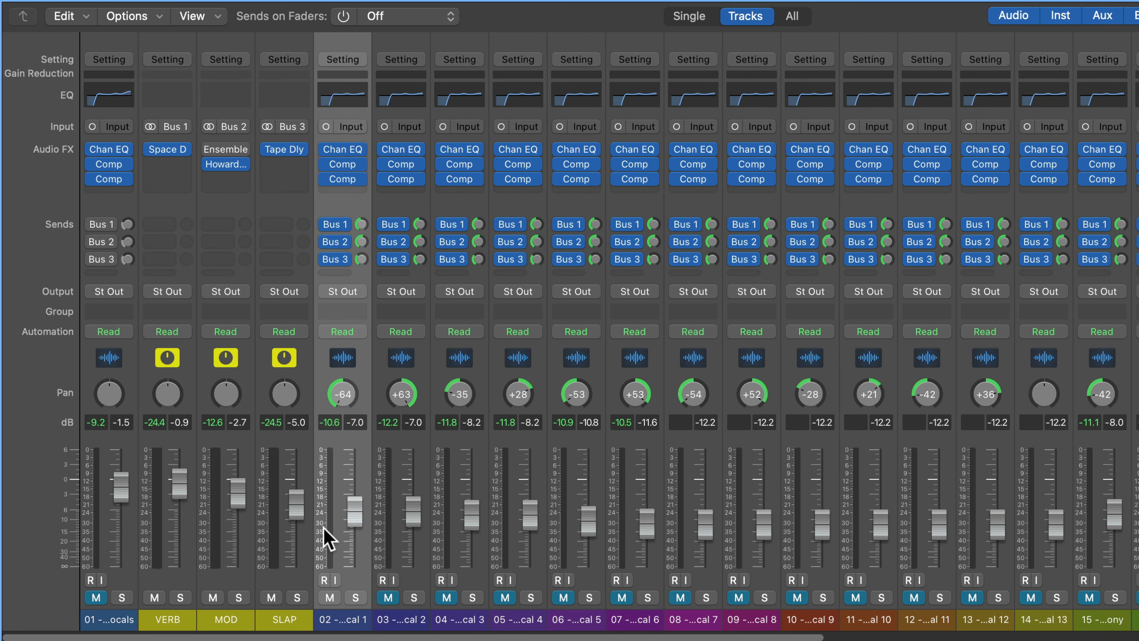
key("space")
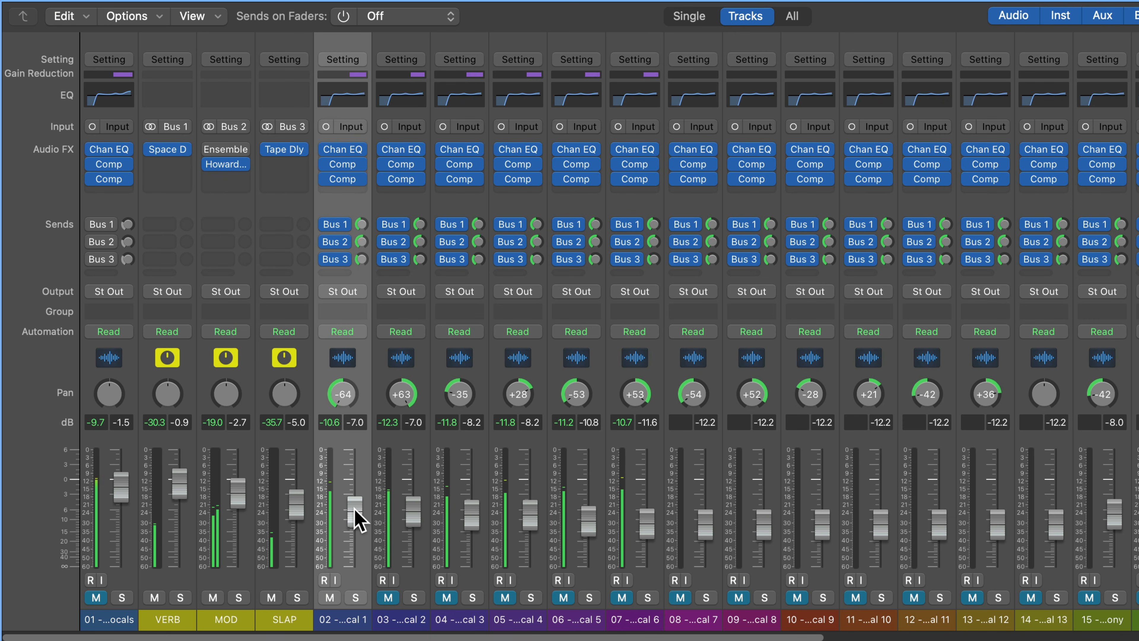
mouse_move(354, 511)
left_mouse_down()
mouse_move(354, 448)
mouse_move(354, 541)
mouse_move(354, 512)
left_mouse_up()
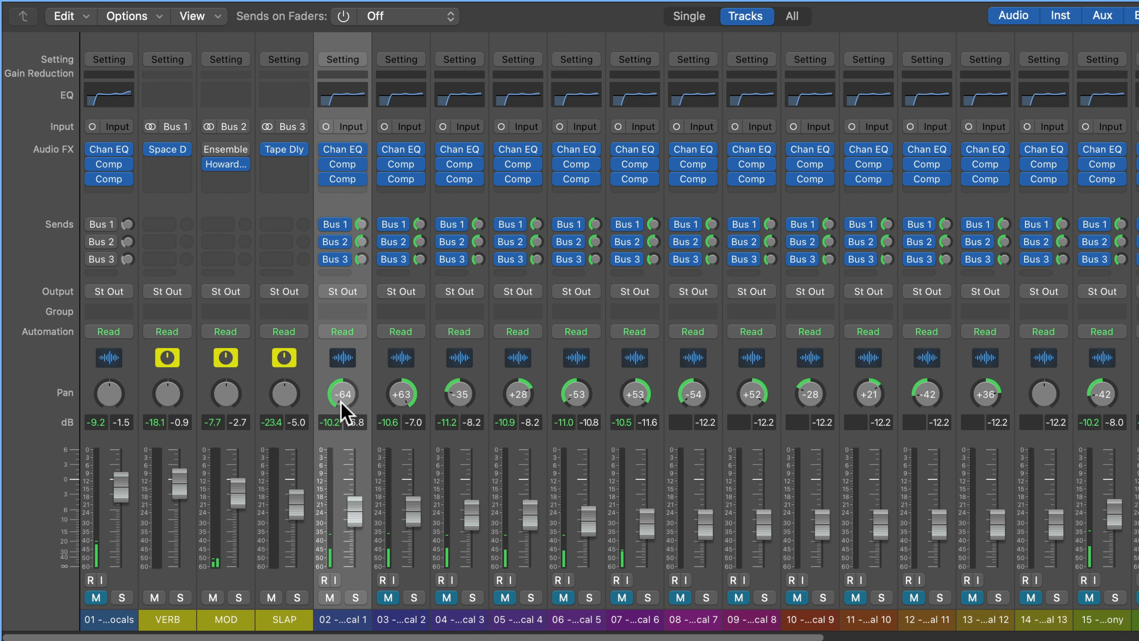
left_click(182, 622)
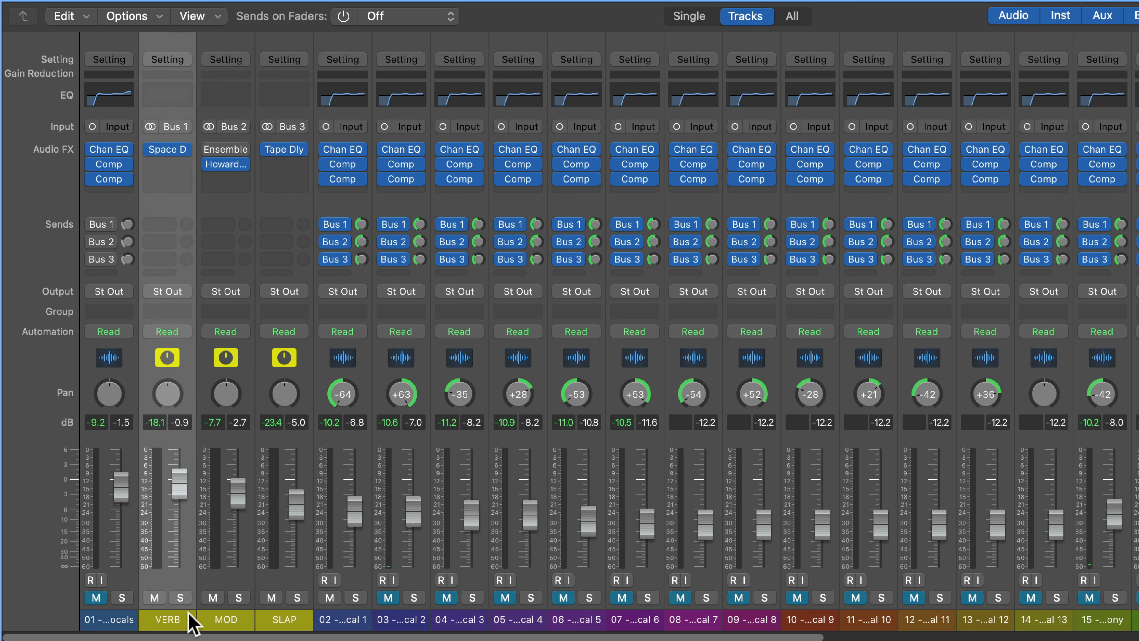
- Set Group Vocal 1's Bus 1 send to Post Fader and play it back, finishing with the VERB channel selected
left_click(293, 623)
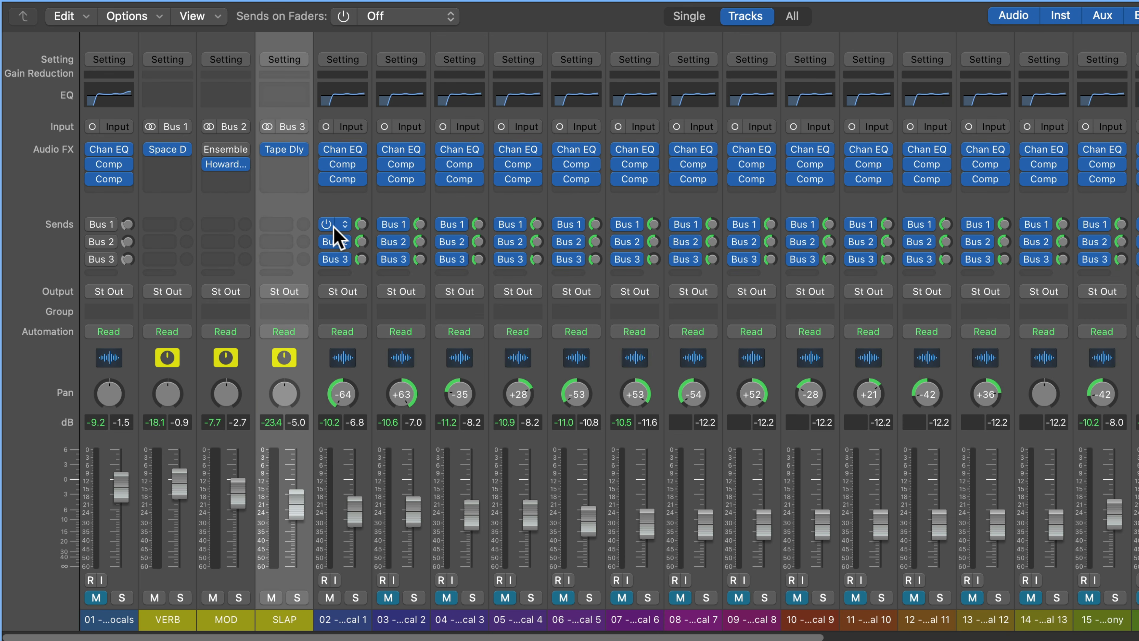
left_click(343, 225)
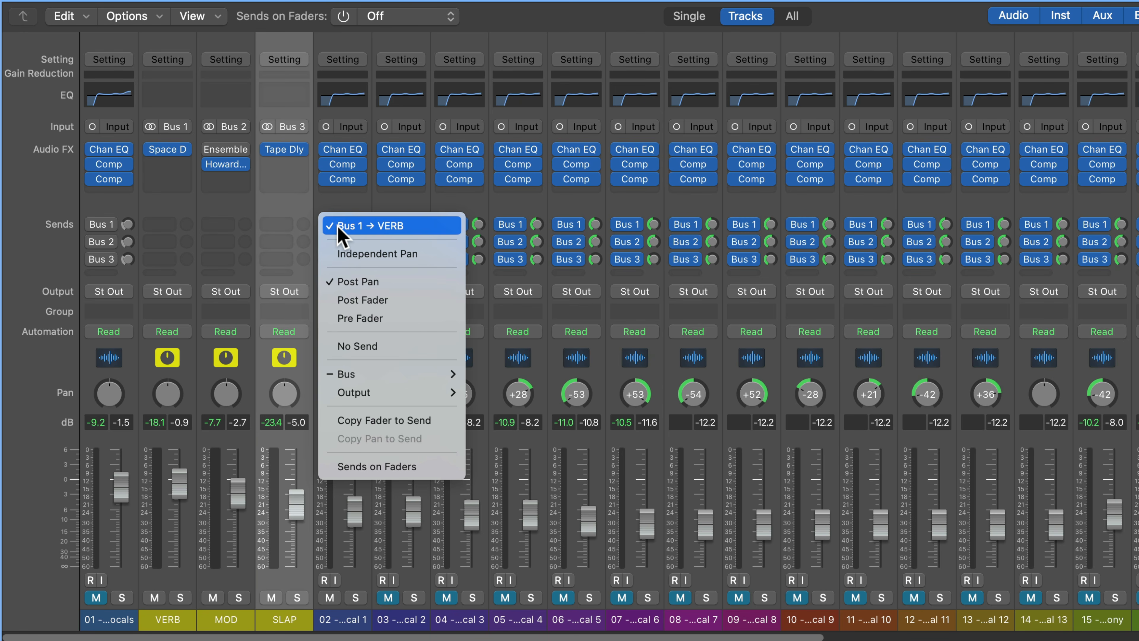
left_click(411, 298)
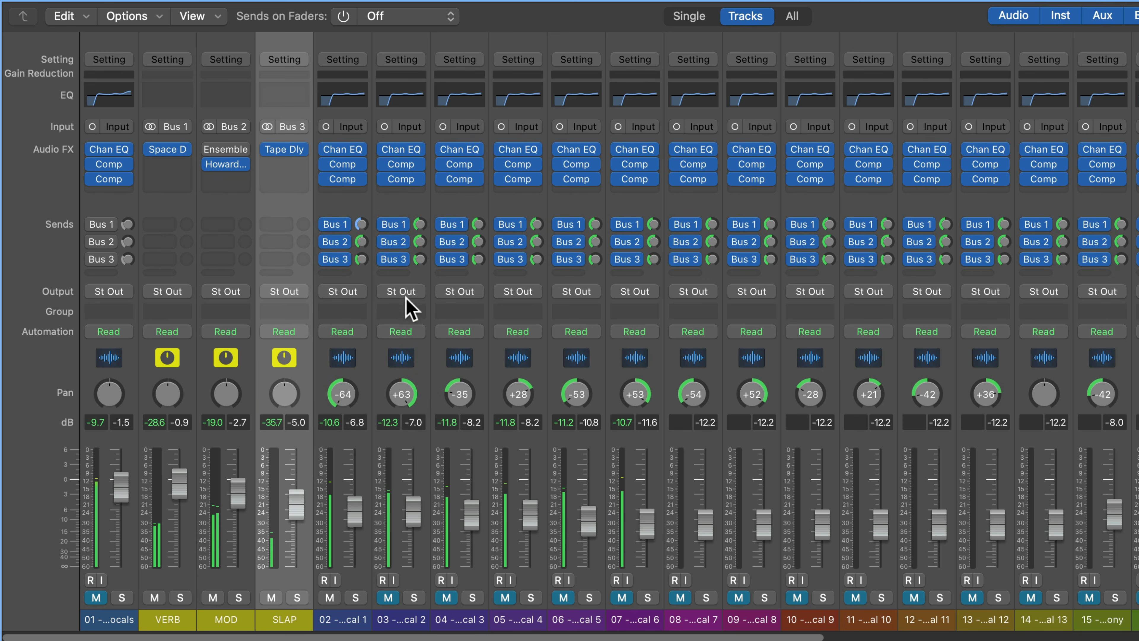
left_click(168, 623)
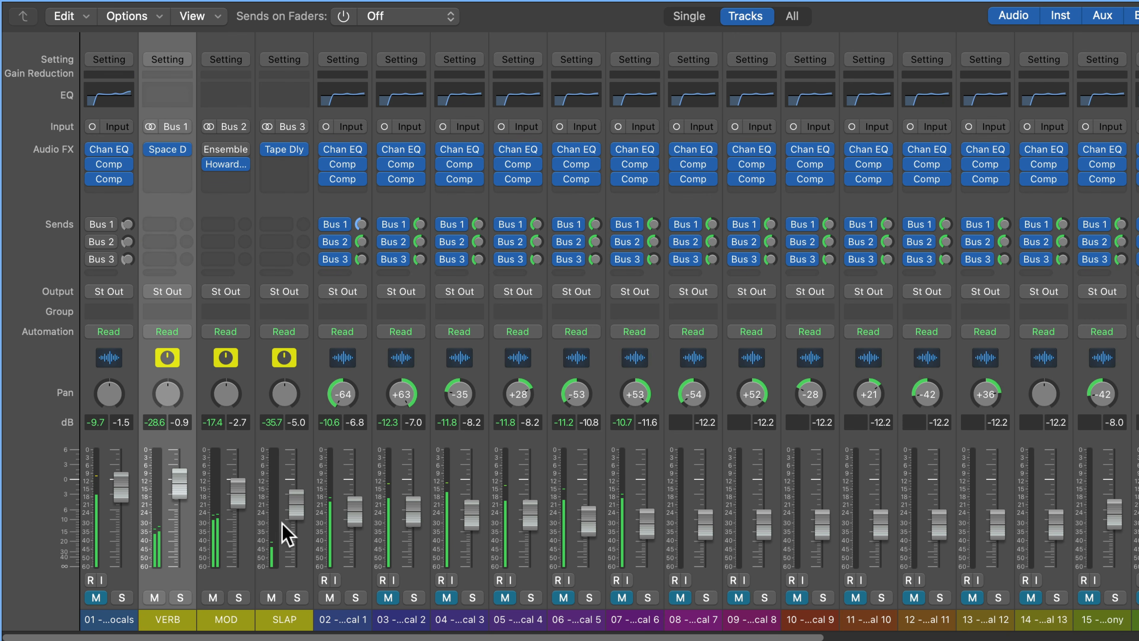
- Select Group Vocals 1 to 15 together and set their Bus 1 and Bus 3 sends to Post Fader
mouse_move(346, 258)
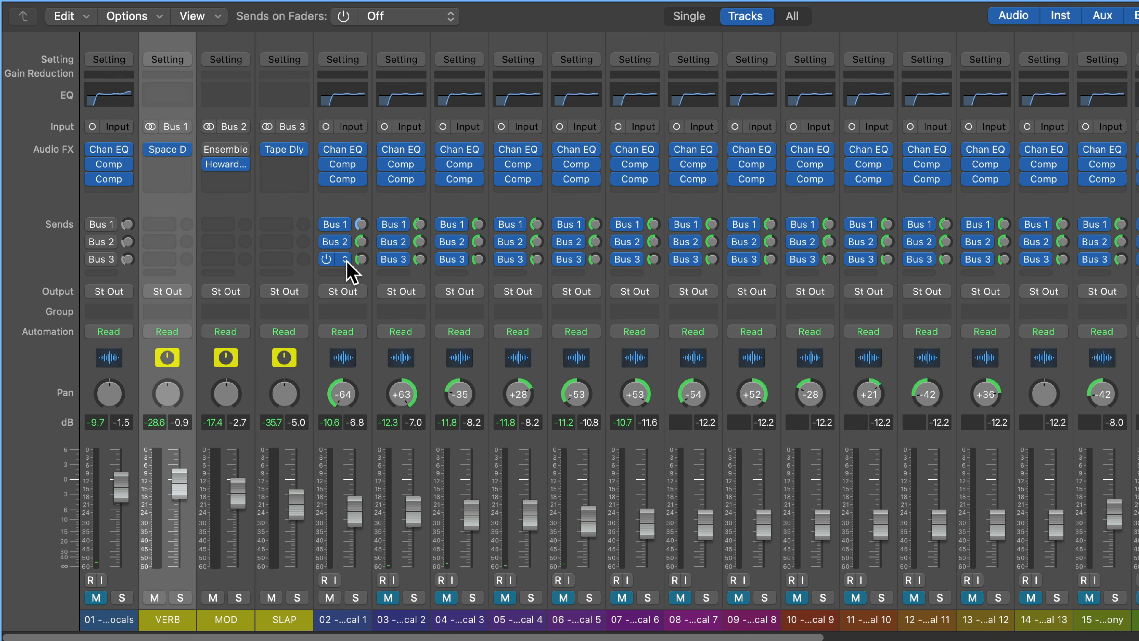
left_click_drag(352, 623, 1137, 620)
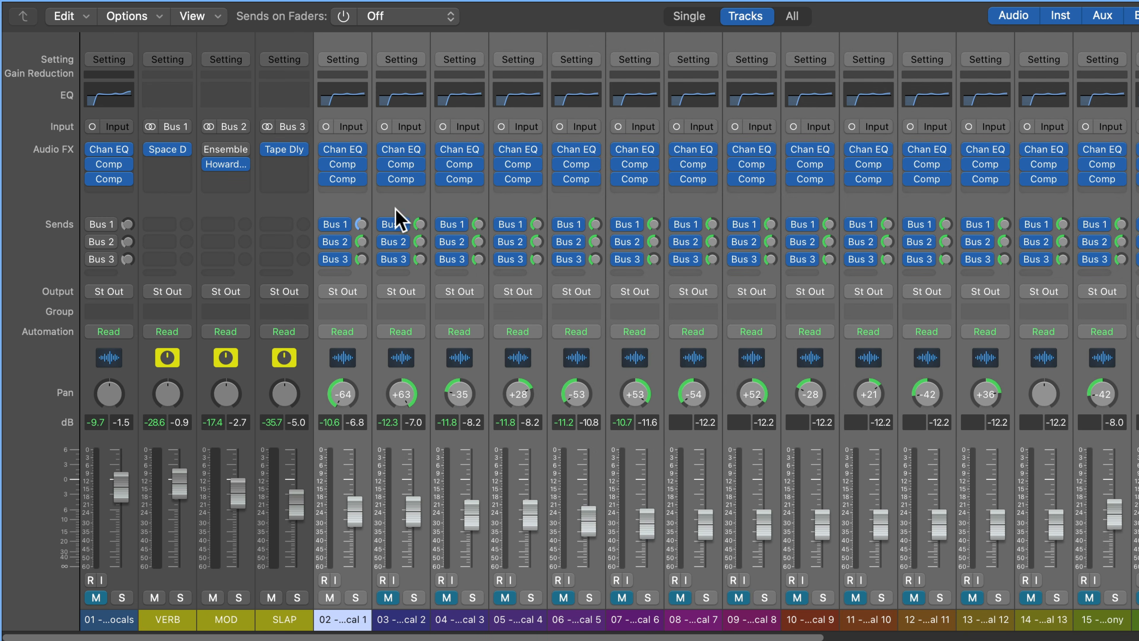
left_click(352, 223)
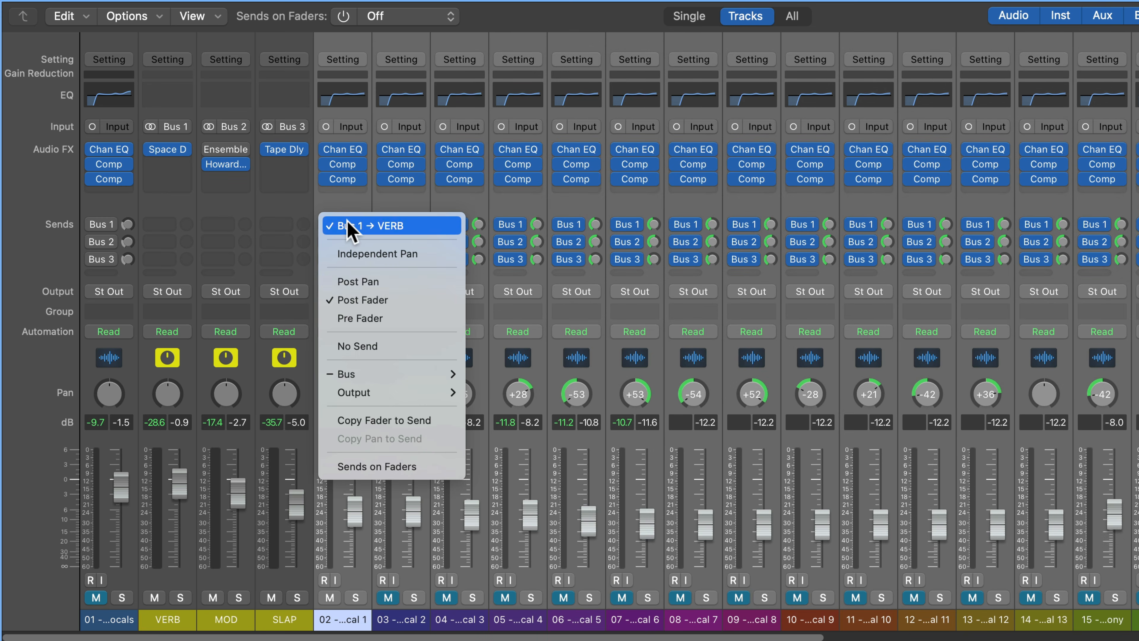
left_click(396, 300)
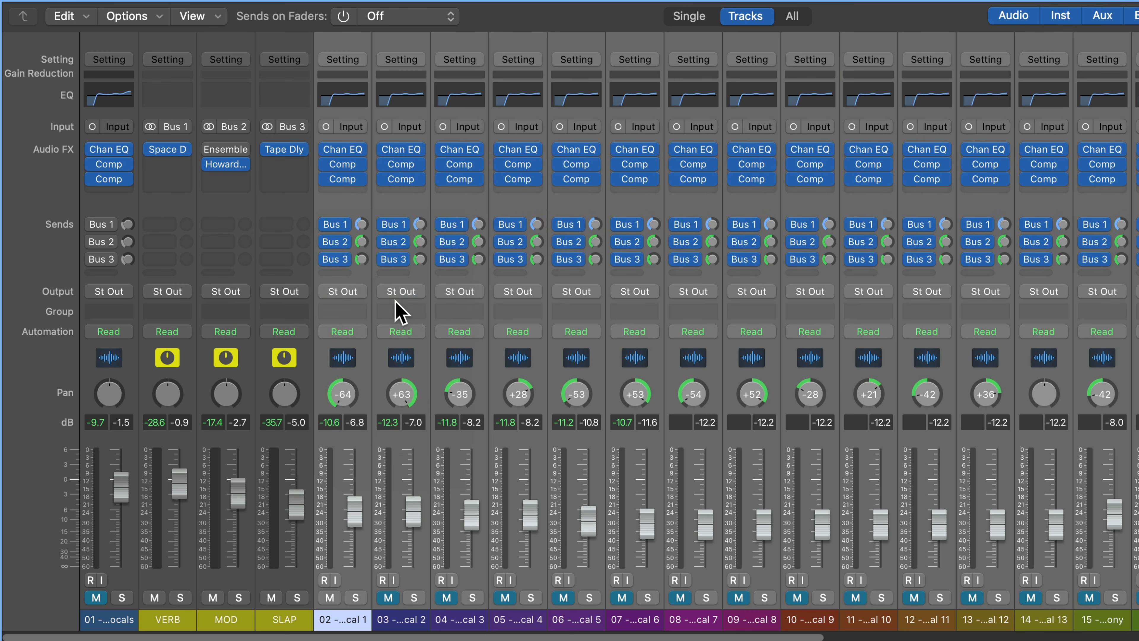
left_click(346, 260)
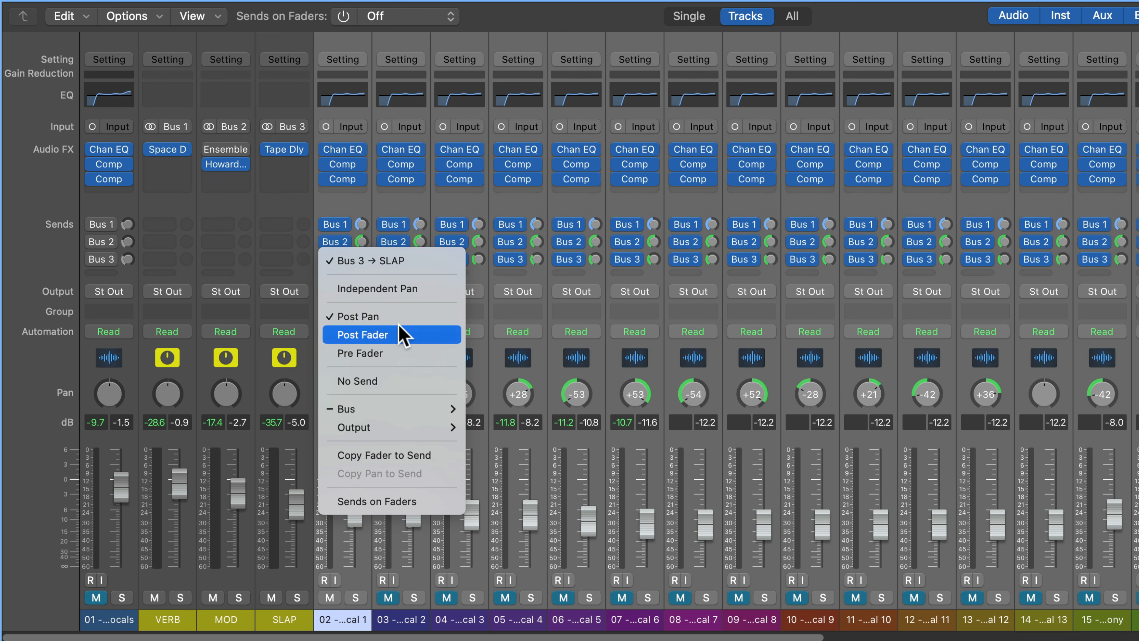
left_click(403, 335)
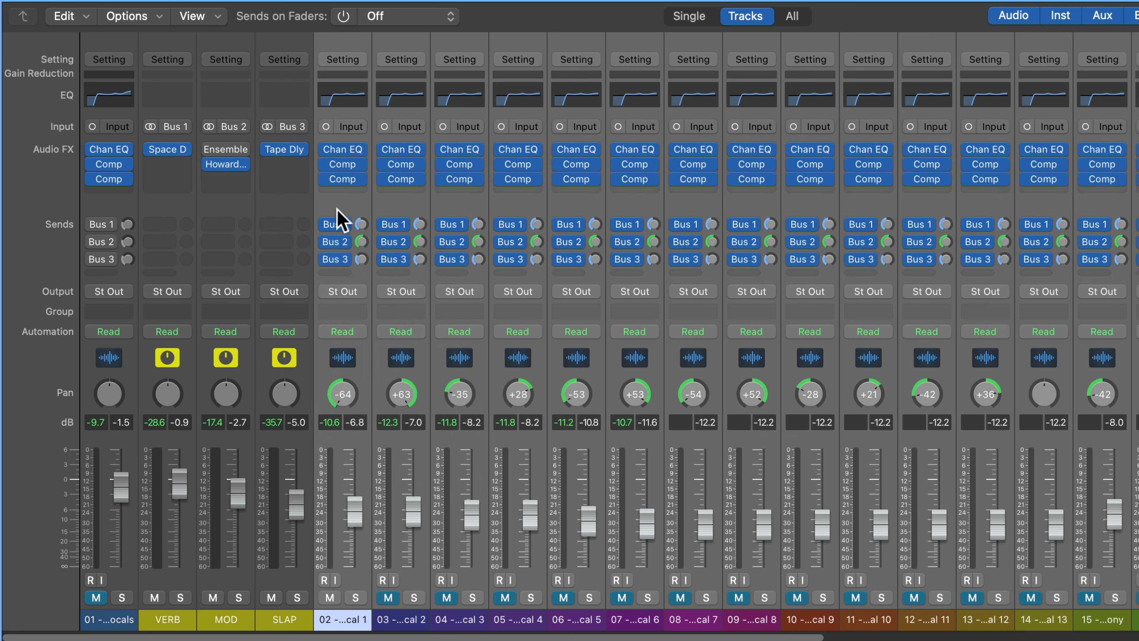
- After playing Group Vocal 1, unmute Group Vocals 2 to 15 and bypass the Bus 2 and Bus 3 sends on all fifteen
key("space")
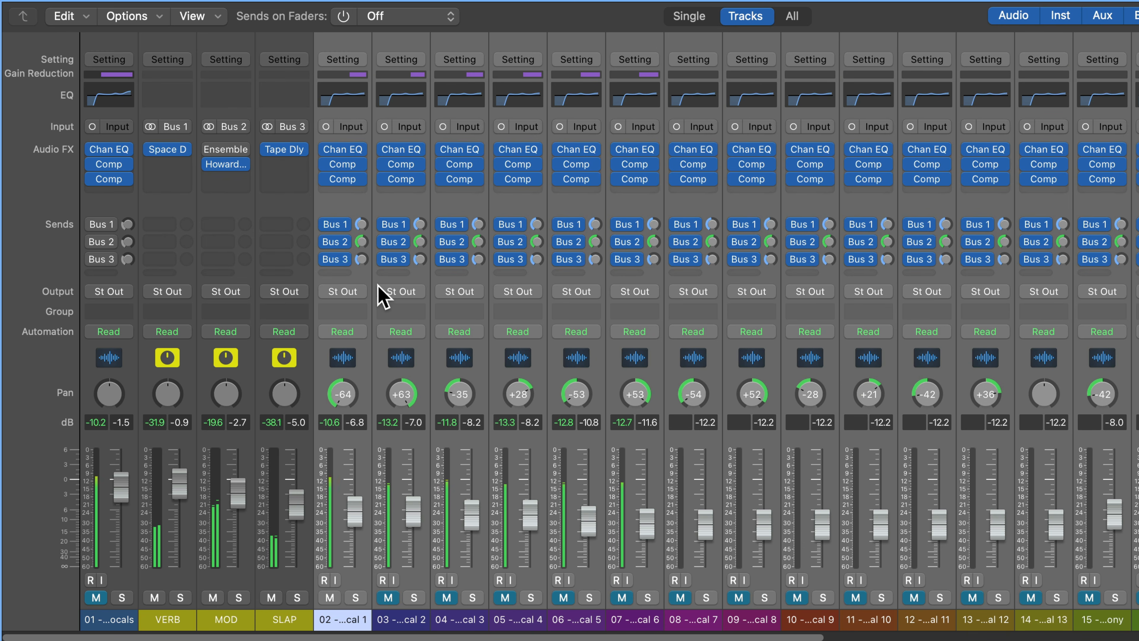
left_click(388, 597)
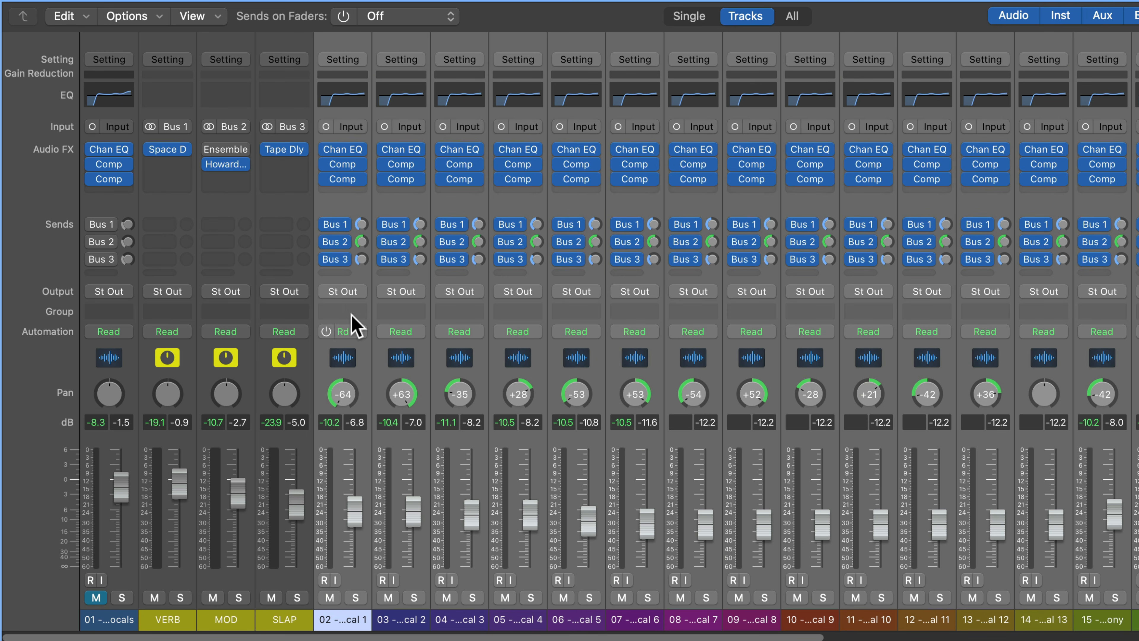
left_click(326, 259)
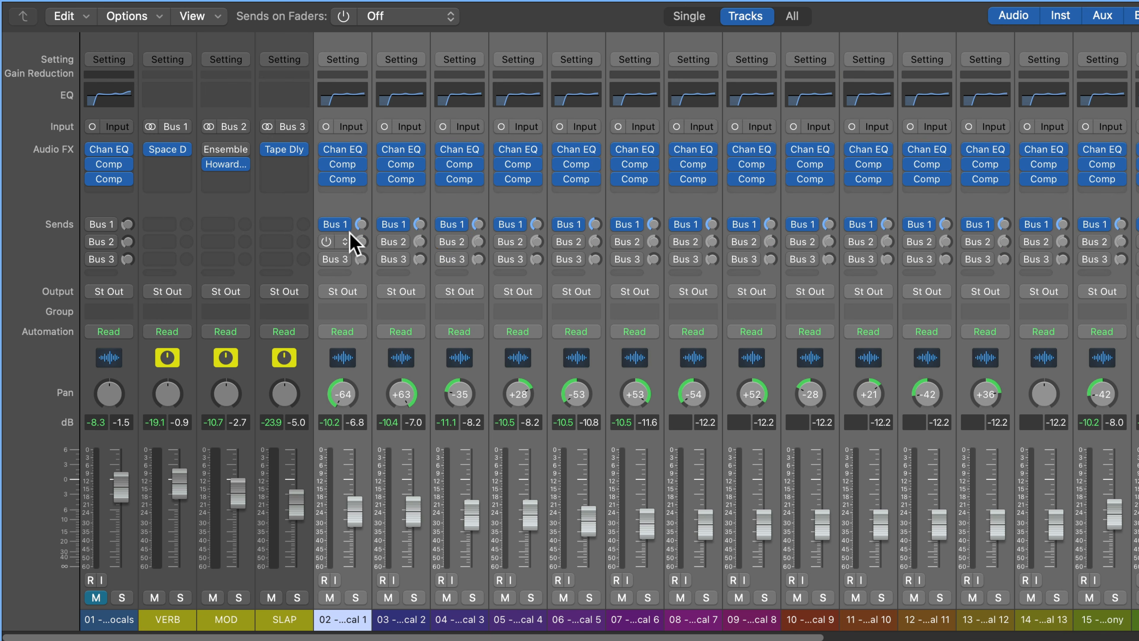
- Set the Bus 1 sends of Group Vocals 1 to 15 to Pre Fader and reselect those channels together
left_click(337, 224)
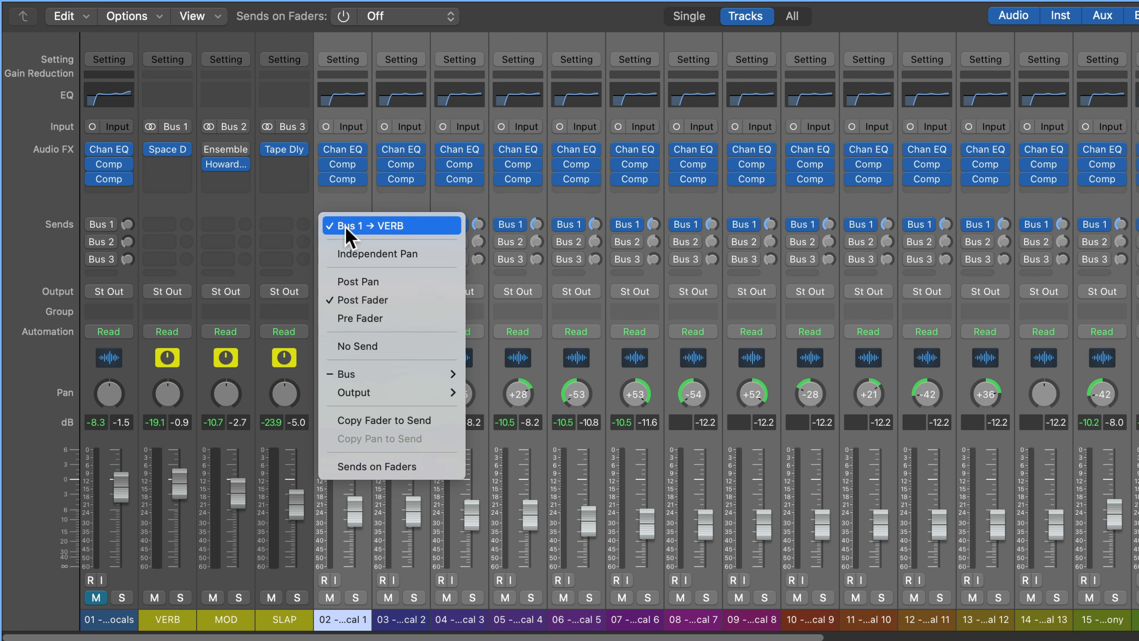
left_click(412, 319)
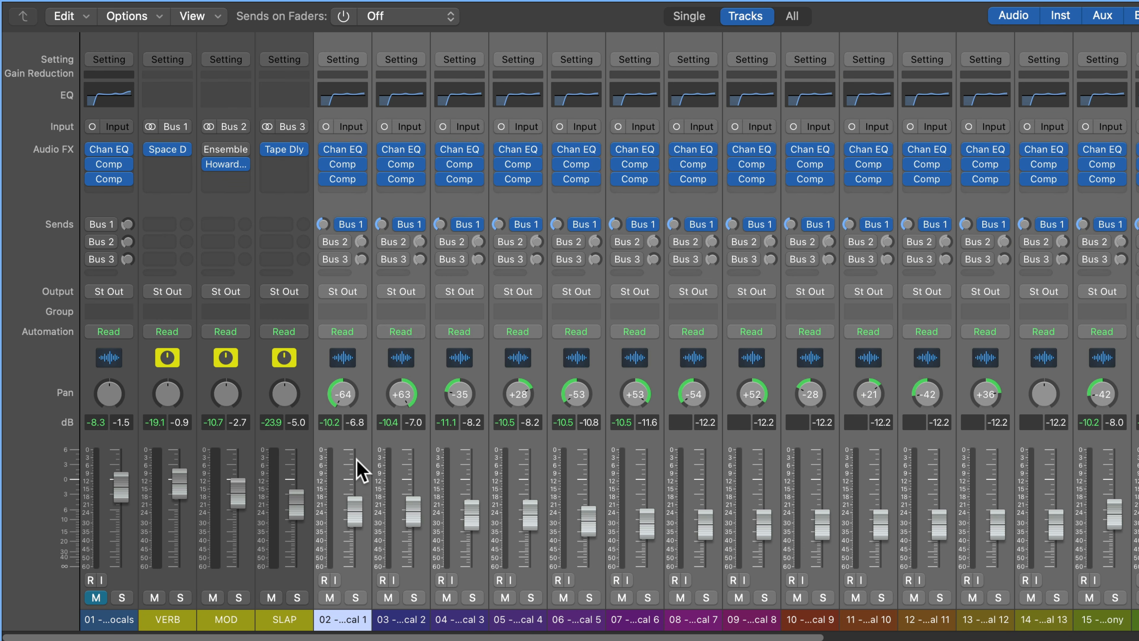
left_click(160, 625)
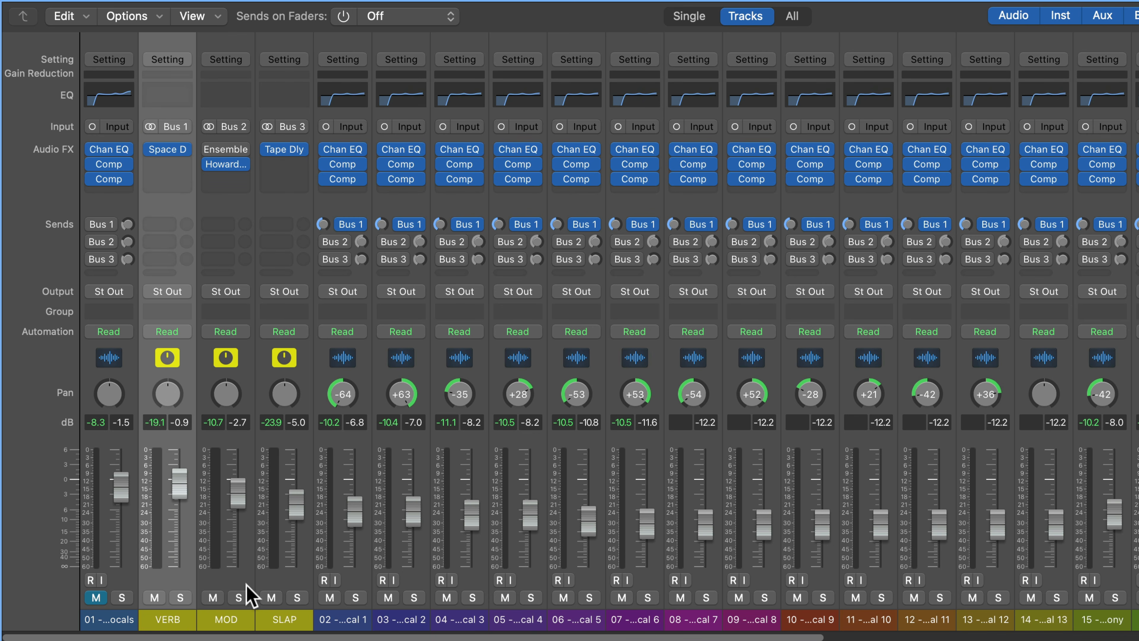
left_click(354, 621)
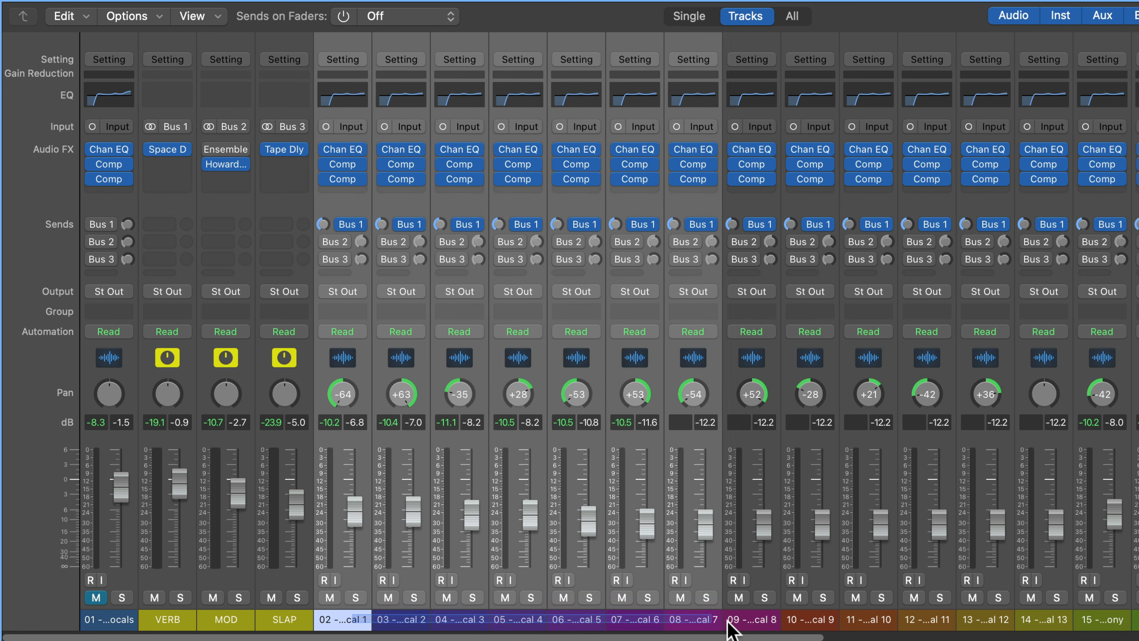
- During playback, pull all Group Vocal faders fully down, then raise them together until Group Vocal 1 sits at -7.4 dB
key("space")
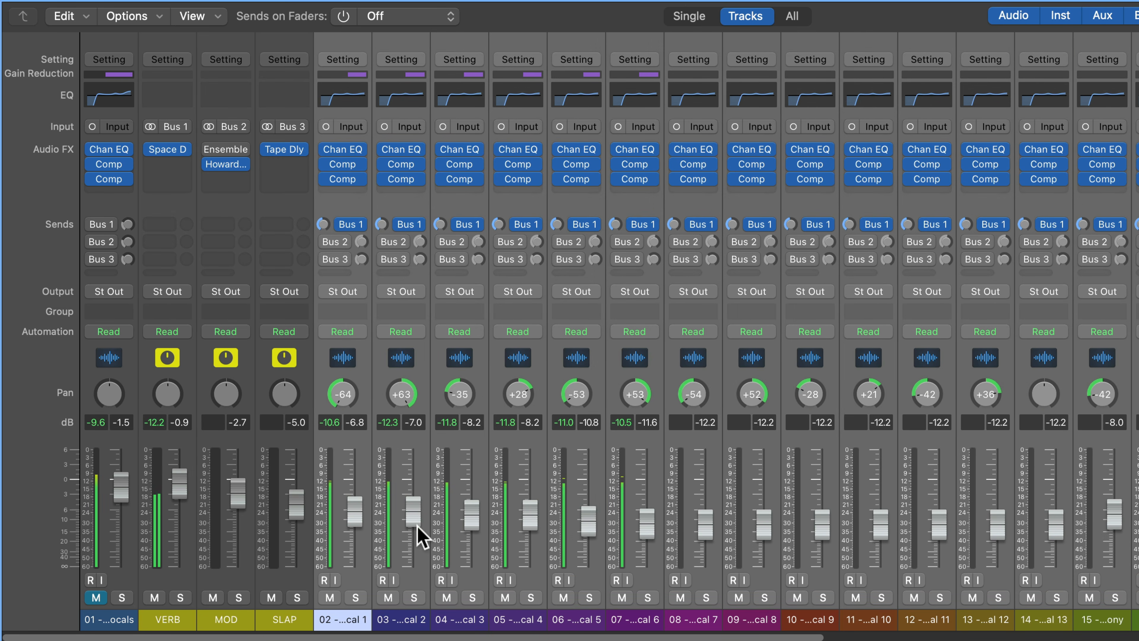
left_click_drag(357, 512, 357, 570)
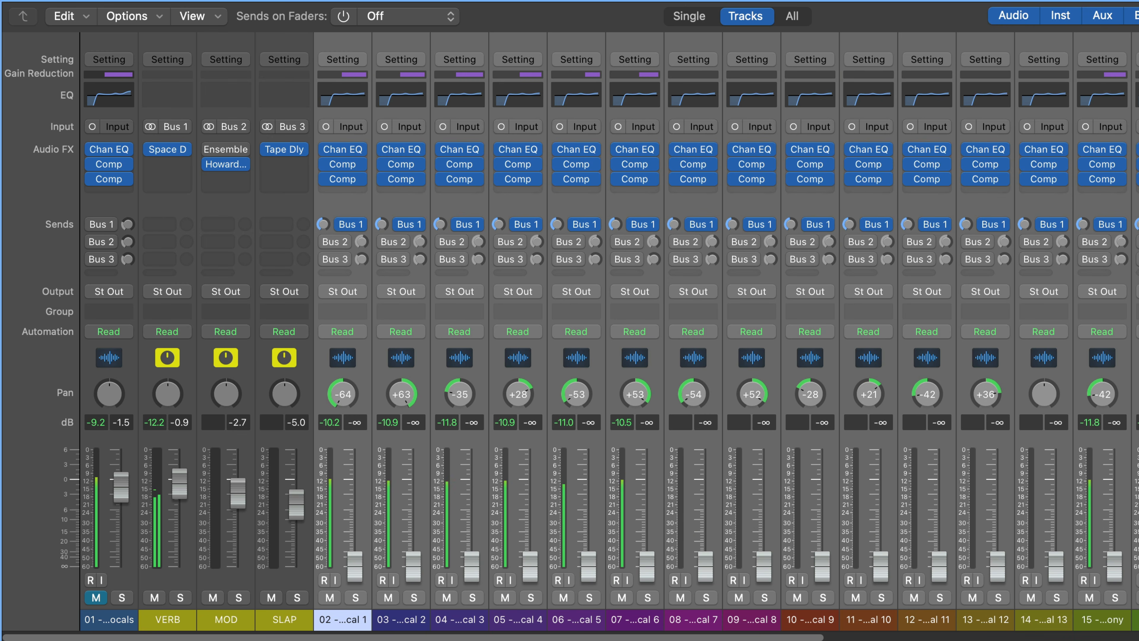
left_click_drag(357, 570, 356, 515)
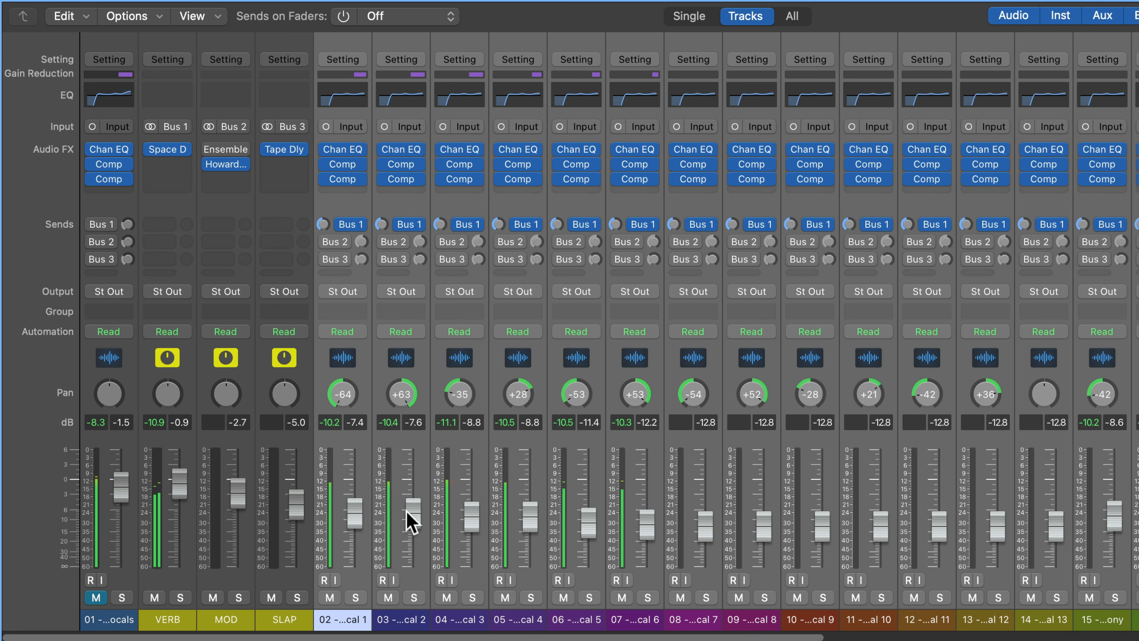
- Return the Group Vocals' Bus 1 sends to Post Fader and, during playback, adjust their faders together to put Group Vocal 1 at -8.2 dB
left_click(358, 227)
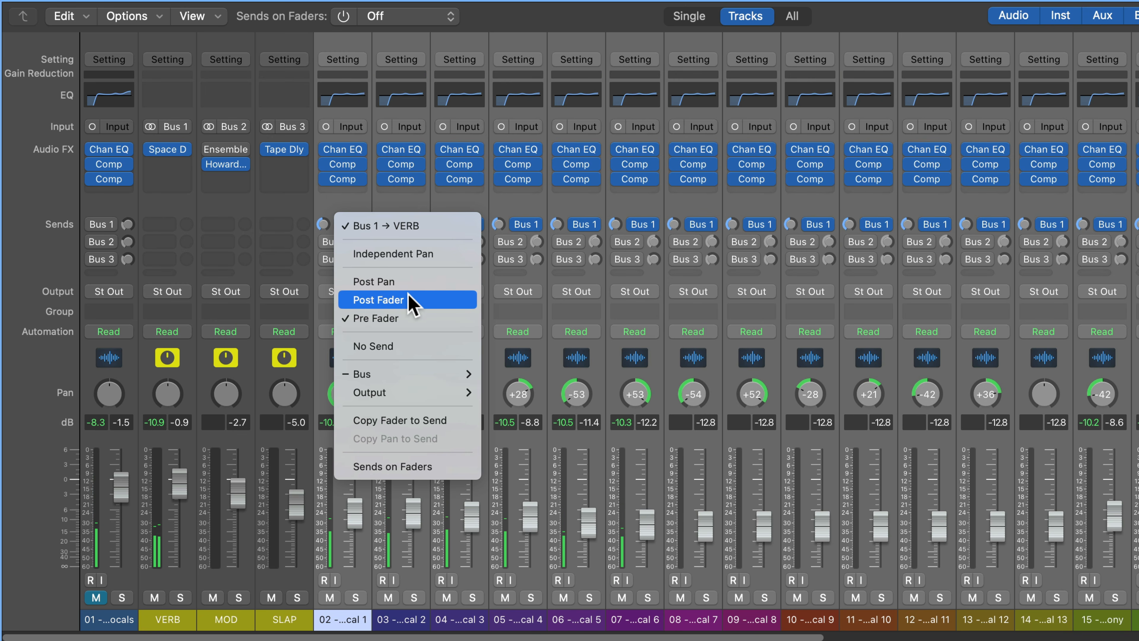
left_click(415, 302)
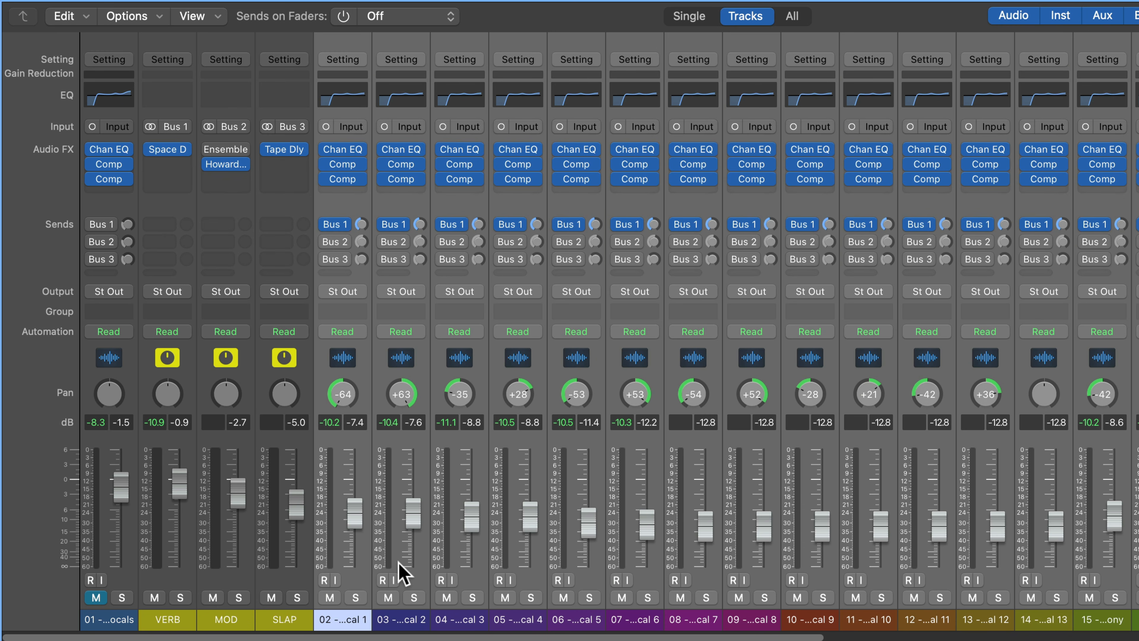
key("space")
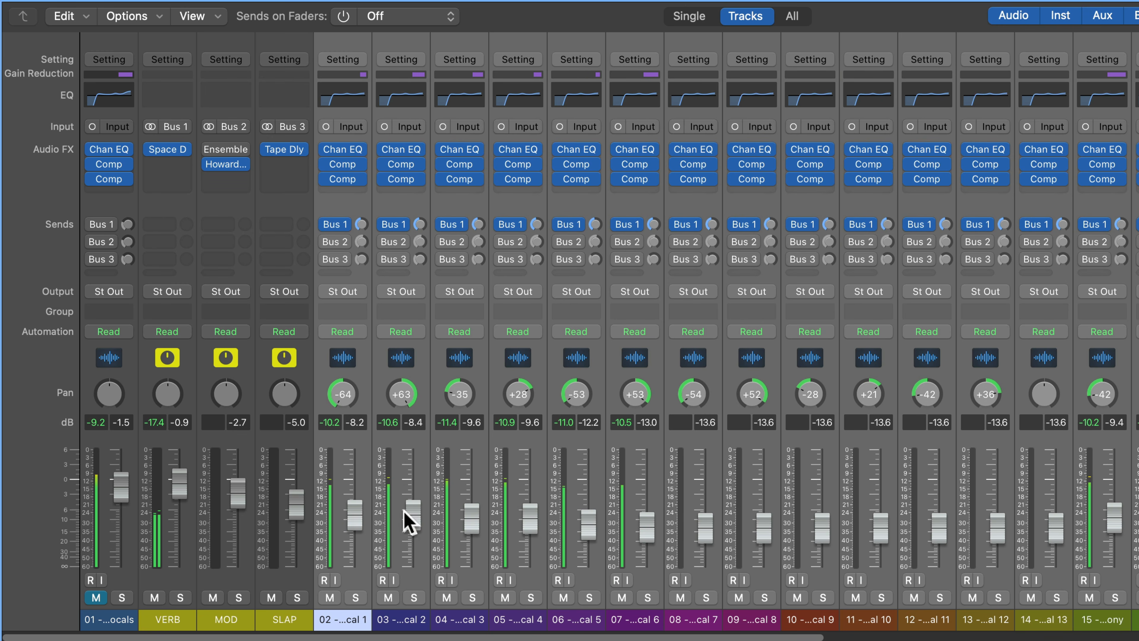
- Switch the Bus 1 sends of Group Vocals 1 to 15 to Pre Fader and back to Post Fader
left_click(346, 224)
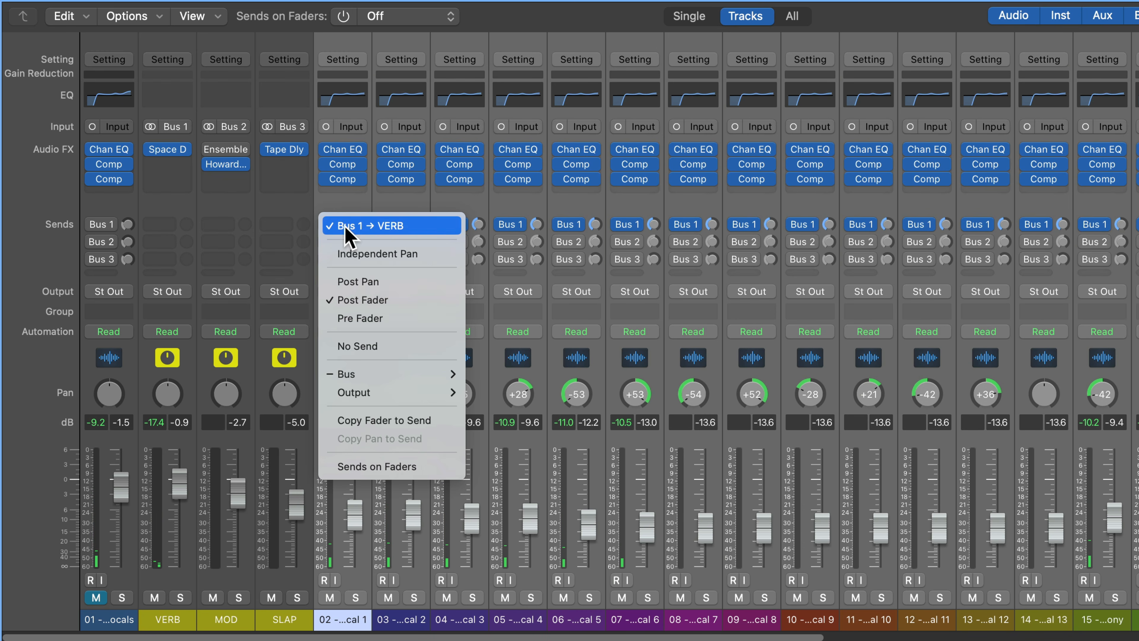
left_click(381, 320)
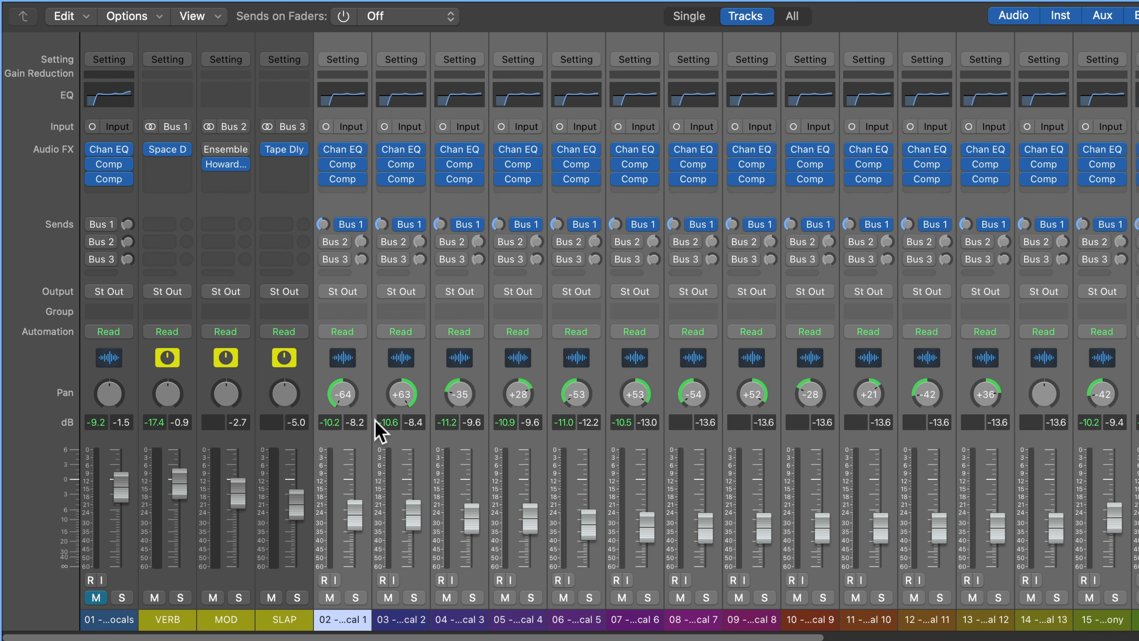
left_click(363, 224)
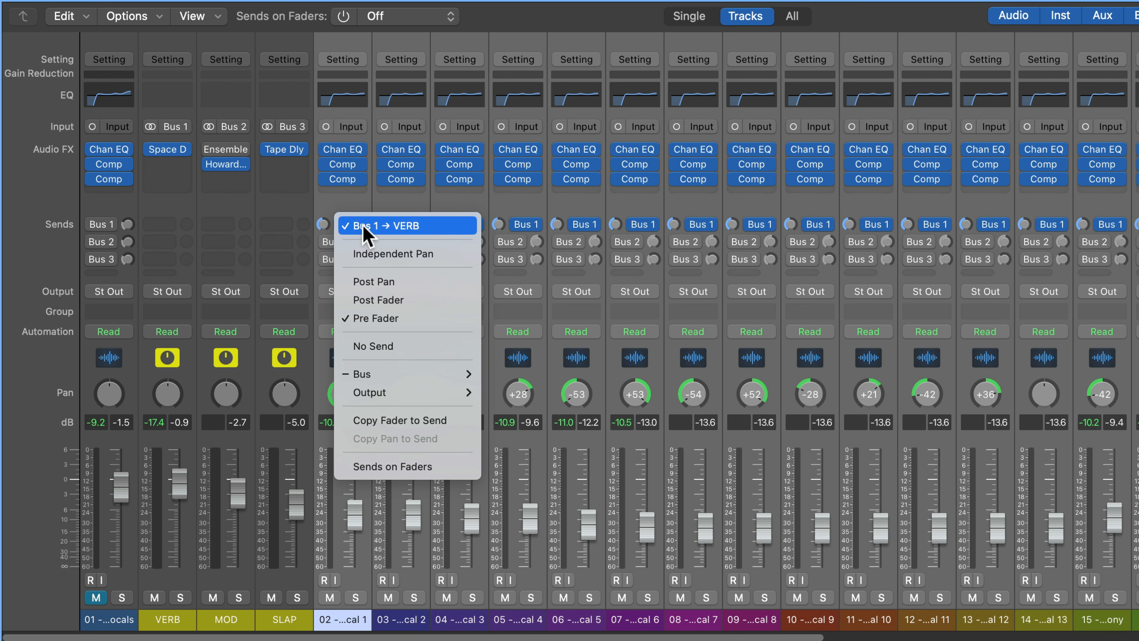
left_click(379, 299)
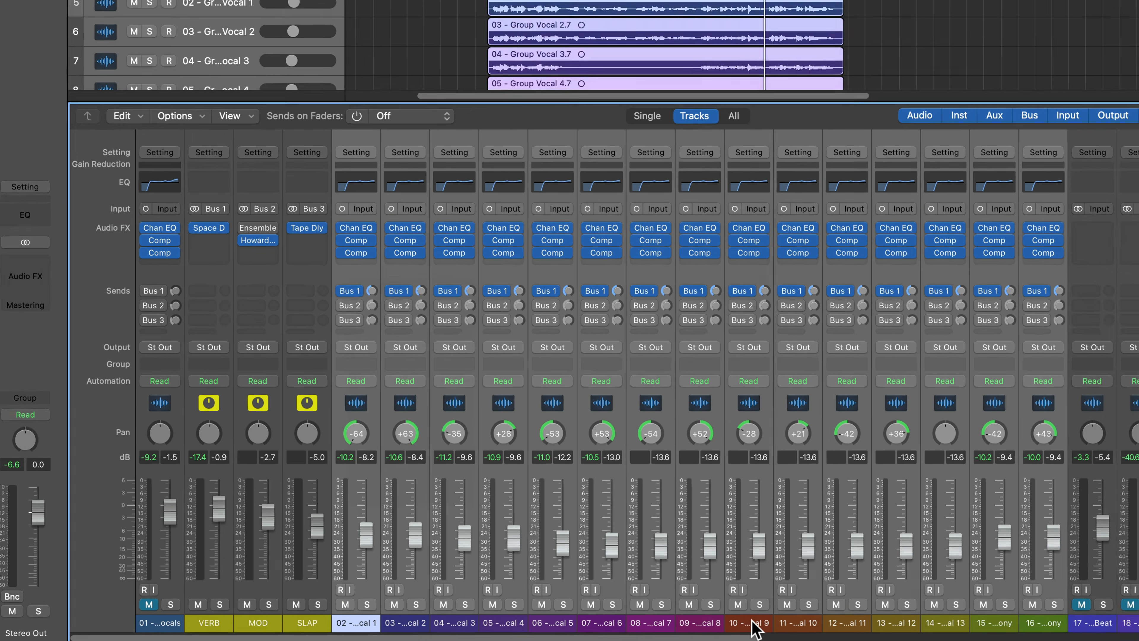
- Select the Group Vocal 7 to 13 regions near bar 37, turn off cycling and place the playhead at bar 36 beat 4
left_click(753, 623)
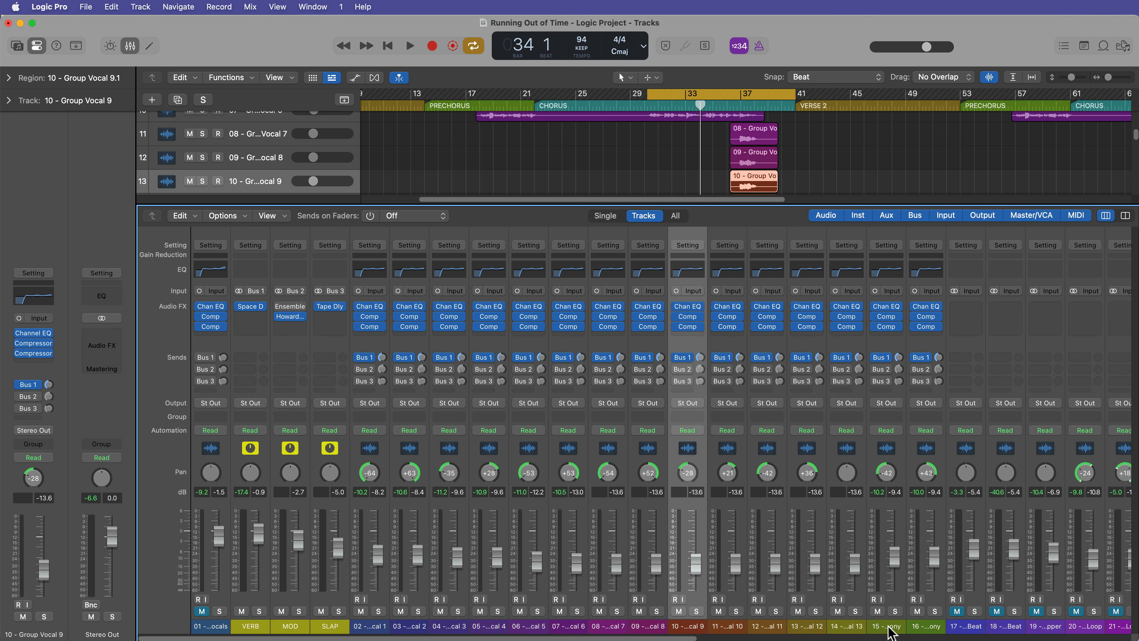
key("x")
scroll(748, 197, "up", 5)
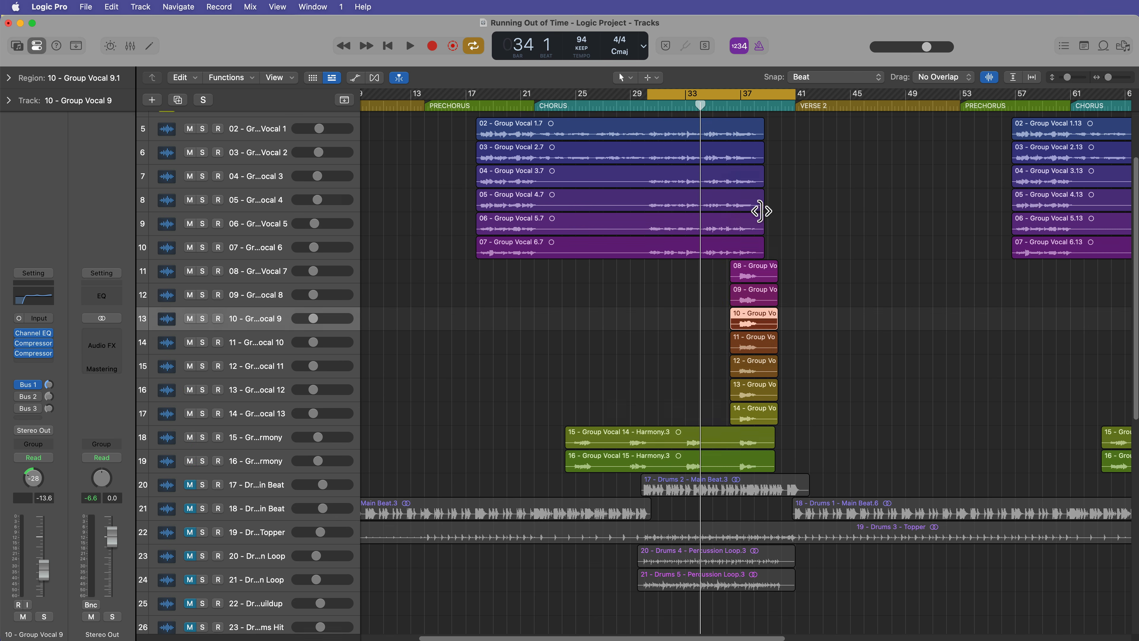
left_click_drag(815, 269, 757, 327)
left_click_drag(756, 406, 756, 406)
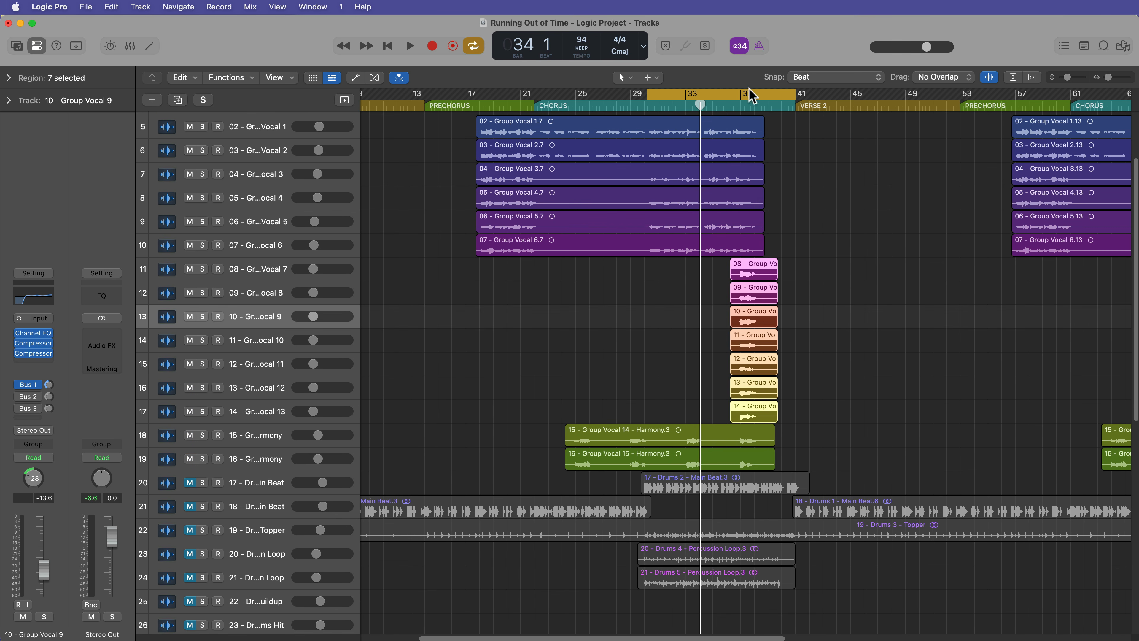
left_click(749, 92)
left_click_drag(743, 105, 737, 105)
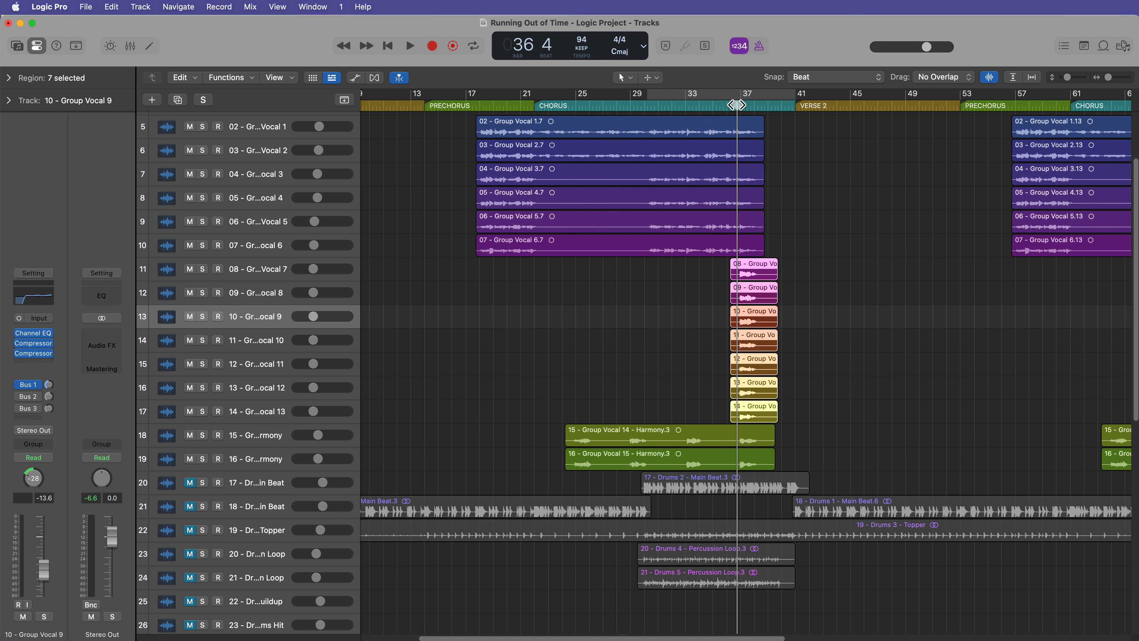
- Switch the Bus 1 and Bus 2 sends of Group Vocals 7 to 13 to Pre Fader
left_click(274, 270)
key("super+a")
key("x")
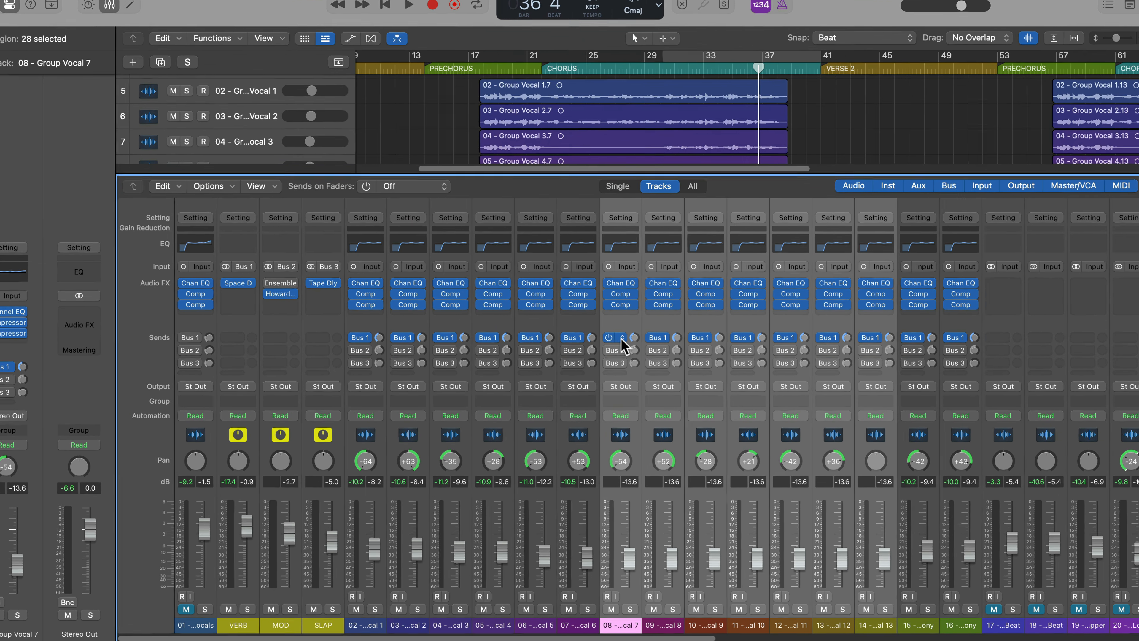
left_click(603, 357)
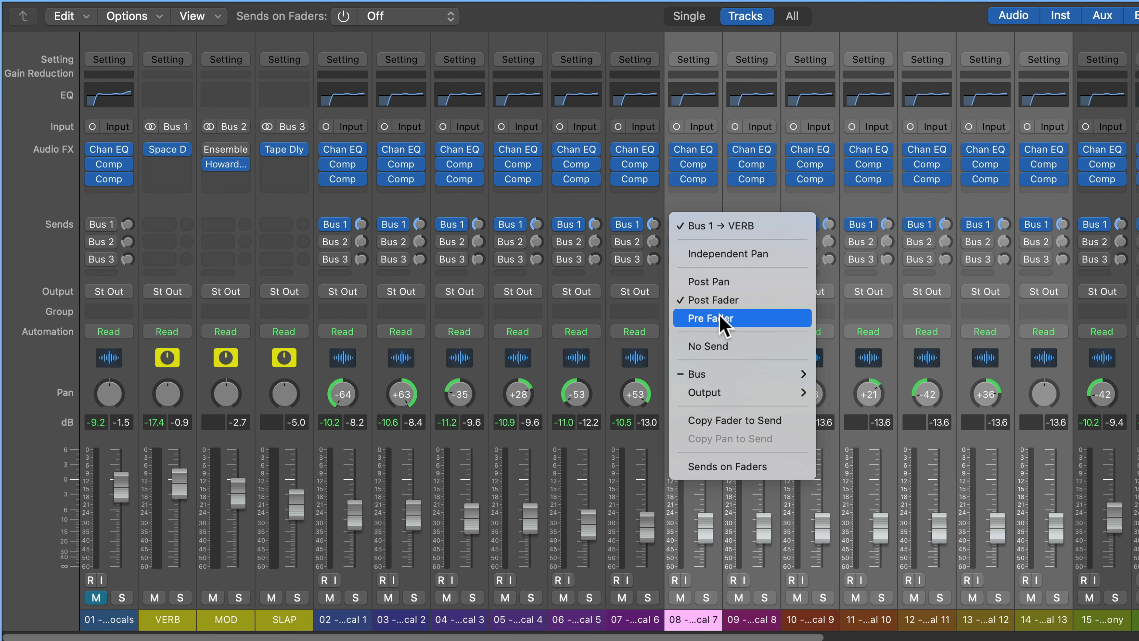
left_click(719, 316)
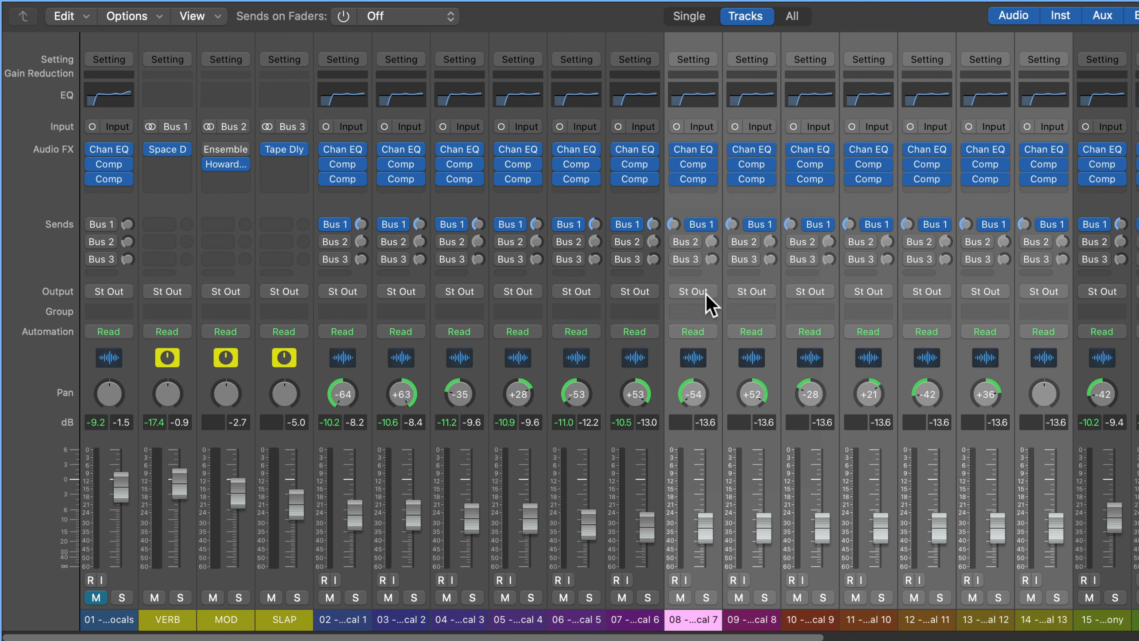
left_click(696, 245)
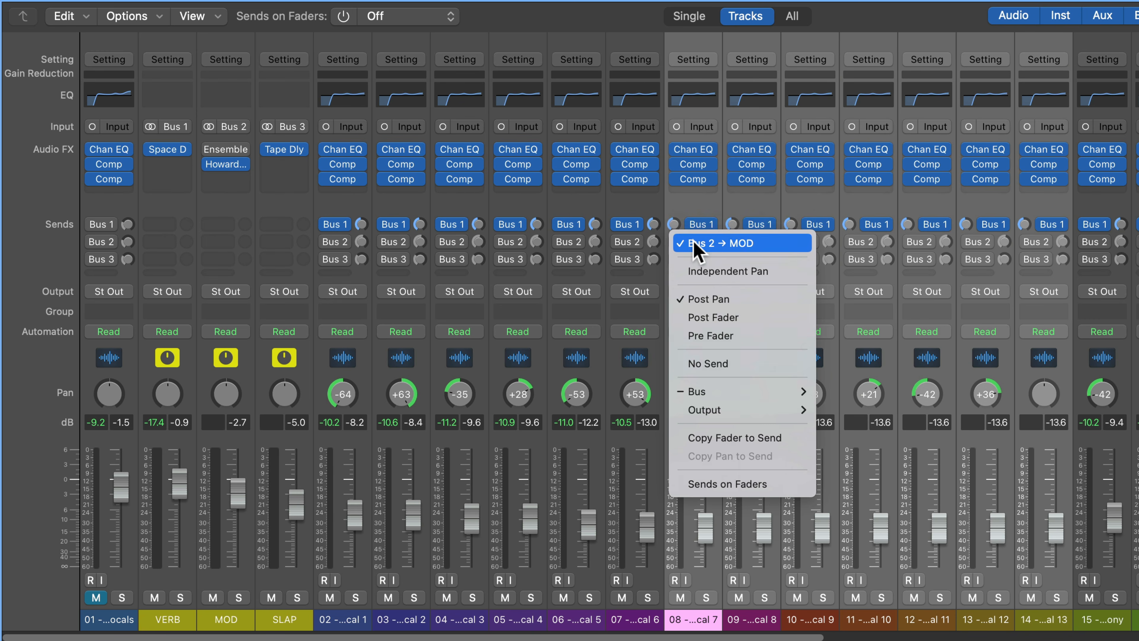
left_click(738, 336)
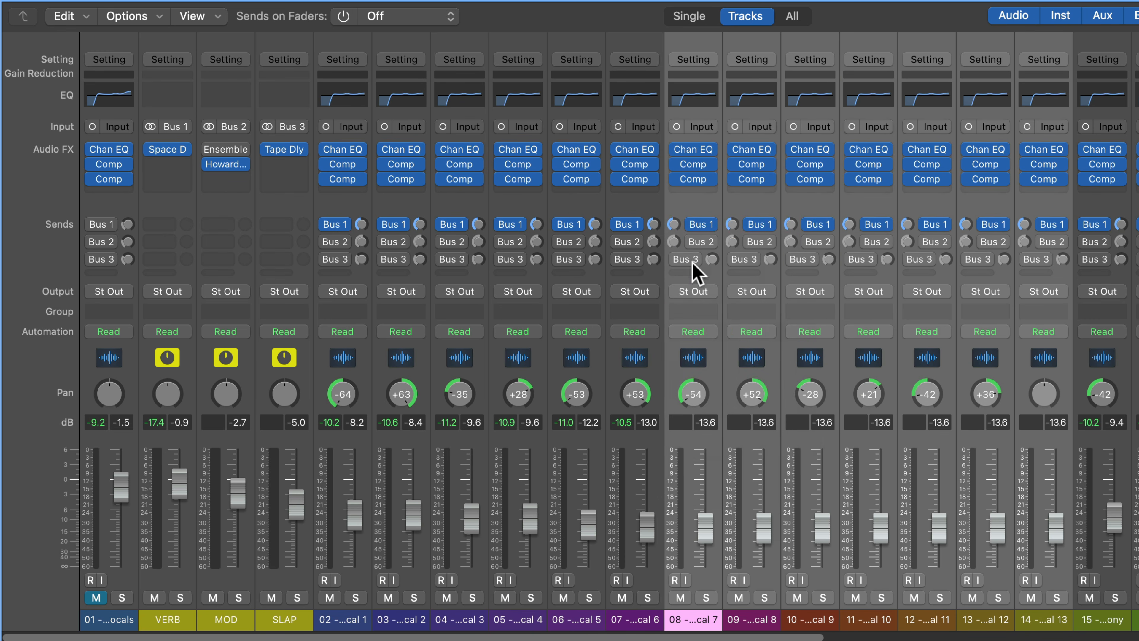
- Turn on the Bus 2 and Bus 3 sends on all Group Vocals and all three sends on Lead Vocals
left_click(353, 622)
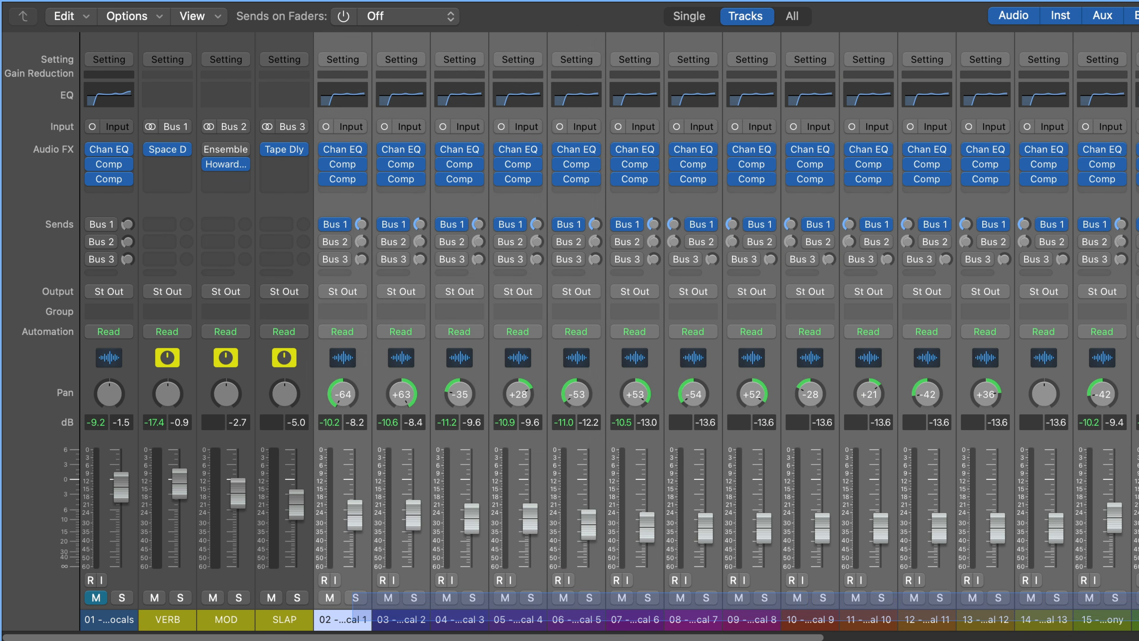
left_click(1138, 242)
left_click(1138, 260)
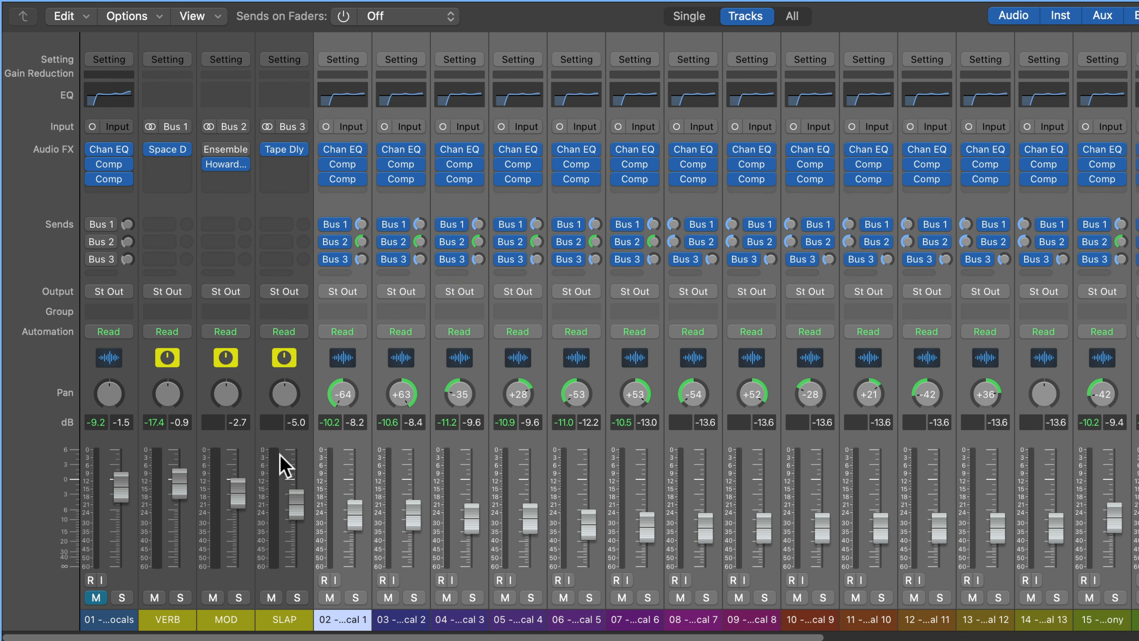
left_click(117, 619)
left_click_drag(91, 225, 93, 260)
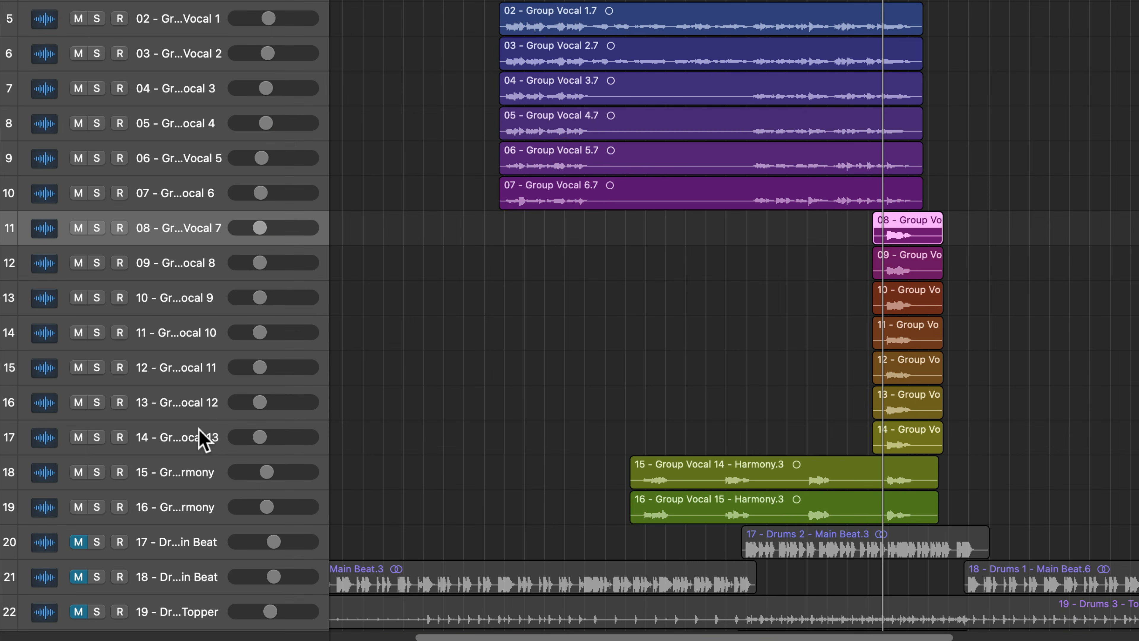
- Switch the Bus 3 sends of Group Vocals 7 to 13 to Pre Fader
left_click(201, 440, "shift")
key("x")
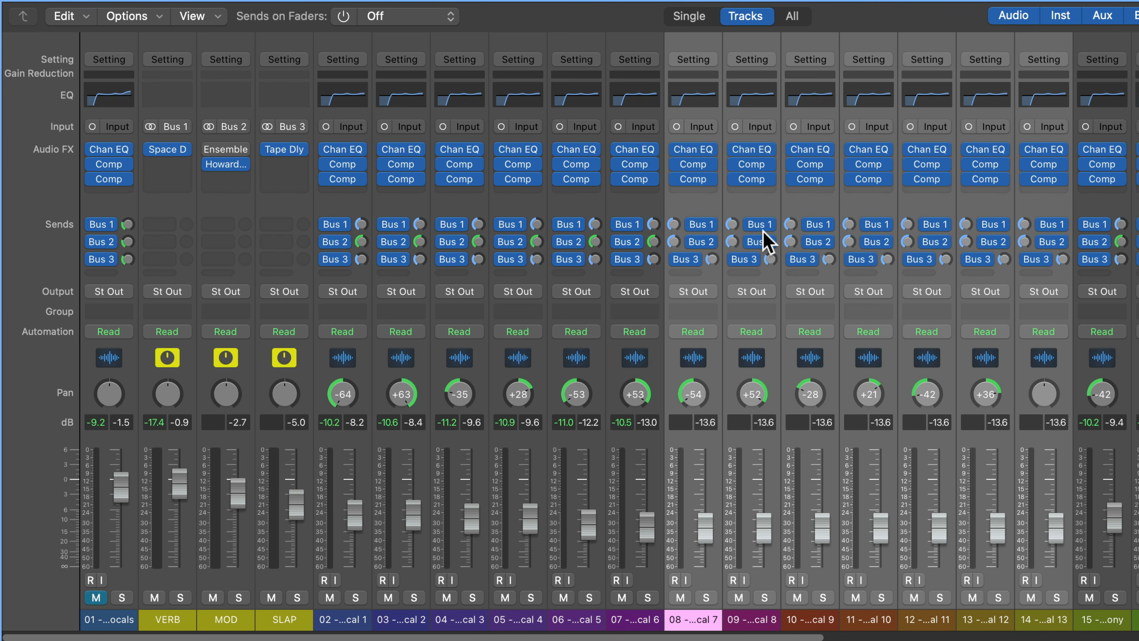
left_click(697, 259)
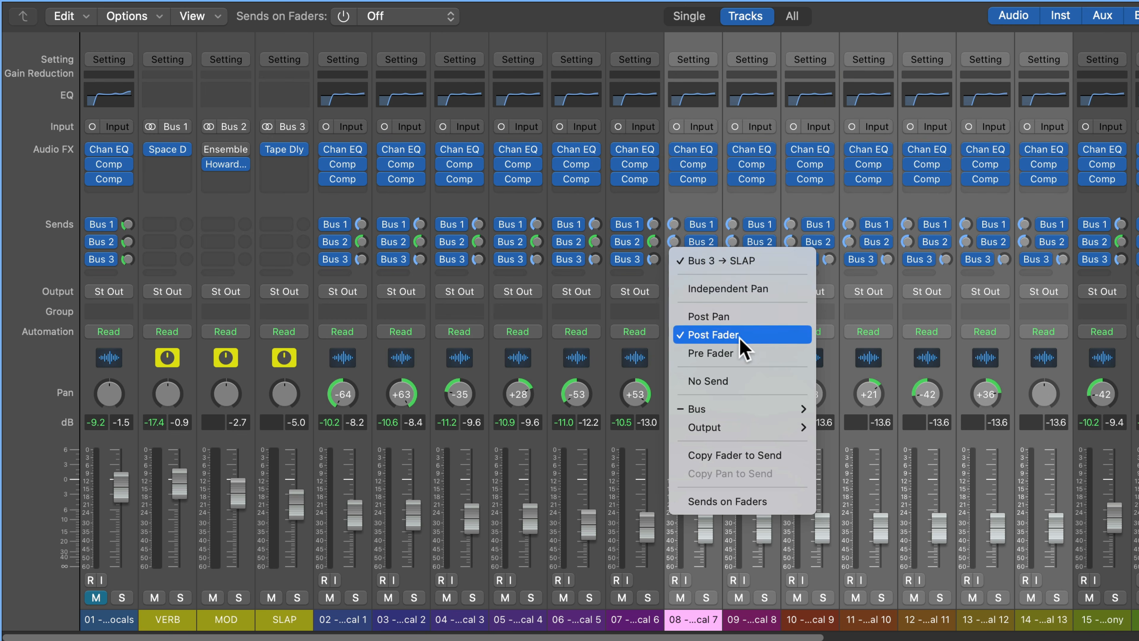
left_click(737, 353)
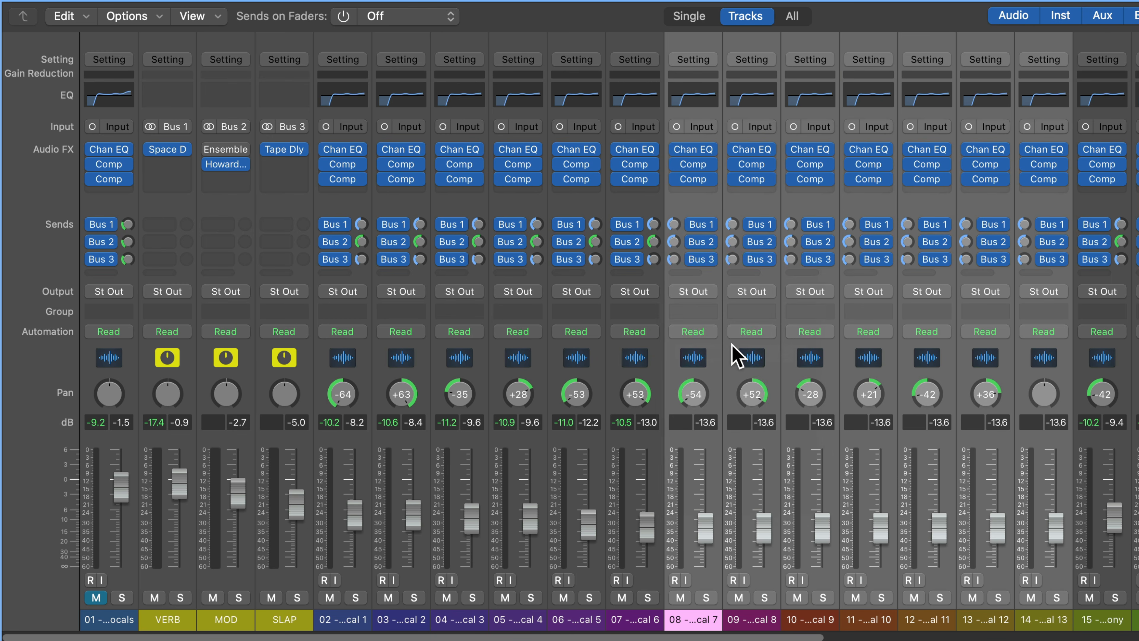
- Solo Group Vocals 7 to 13 and, during playback, adjust their faders together to -23.0 dB
mouse_move(767, 534)
left_mouse_down()
mouse_move(766, 505)
mouse_move(766, 560)
mouse_move(766, 548)
left_mouse_up()
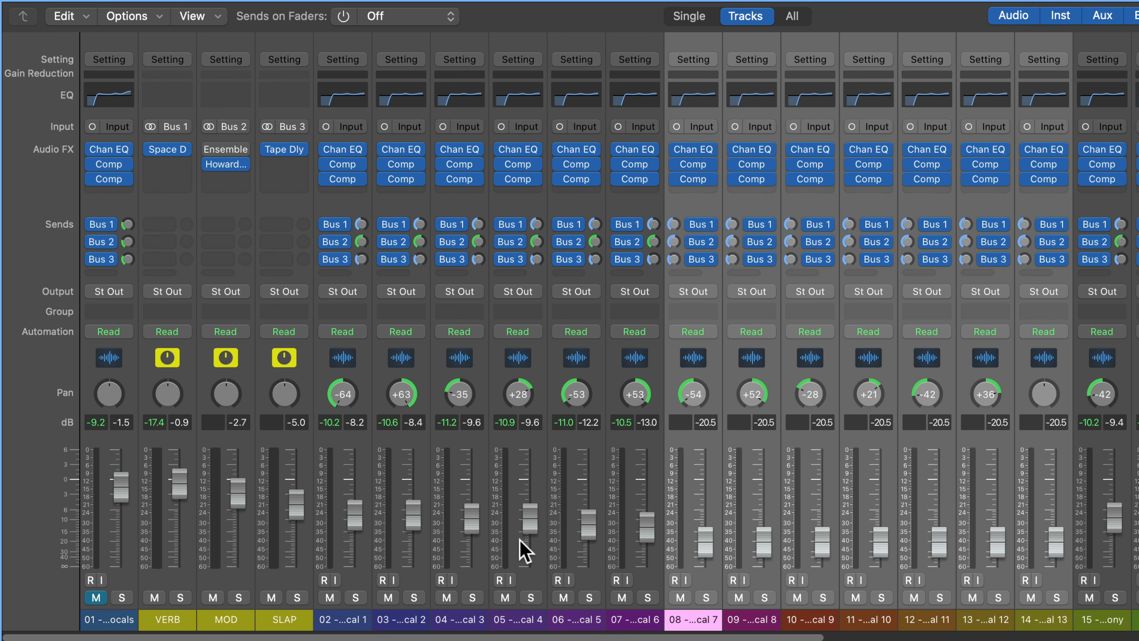
key("s")
key("space")
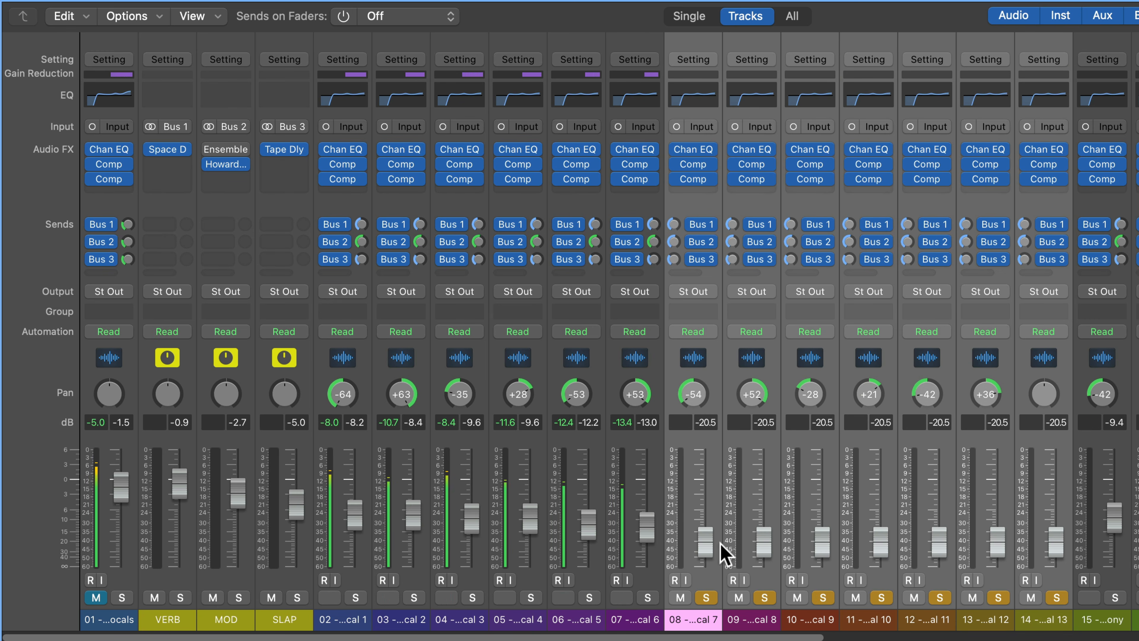
mouse_move(707, 544)
left_mouse_down()
mouse_move(705, 521)
mouse_move(705, 537)
left_mouse_up()
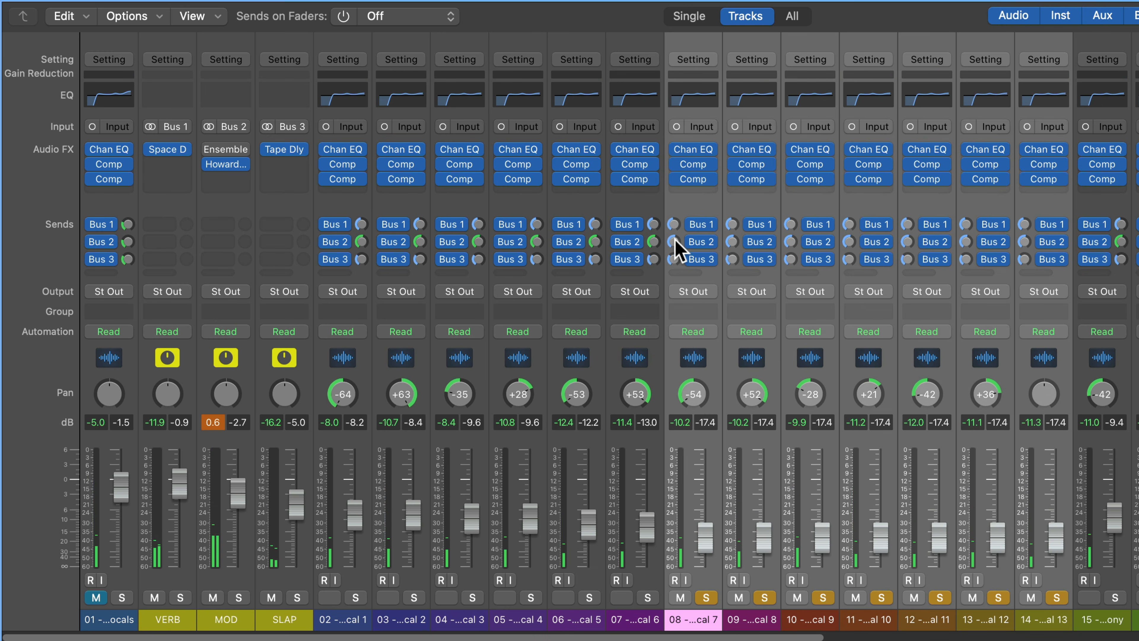
left_click_drag(674, 241, 707, 264)
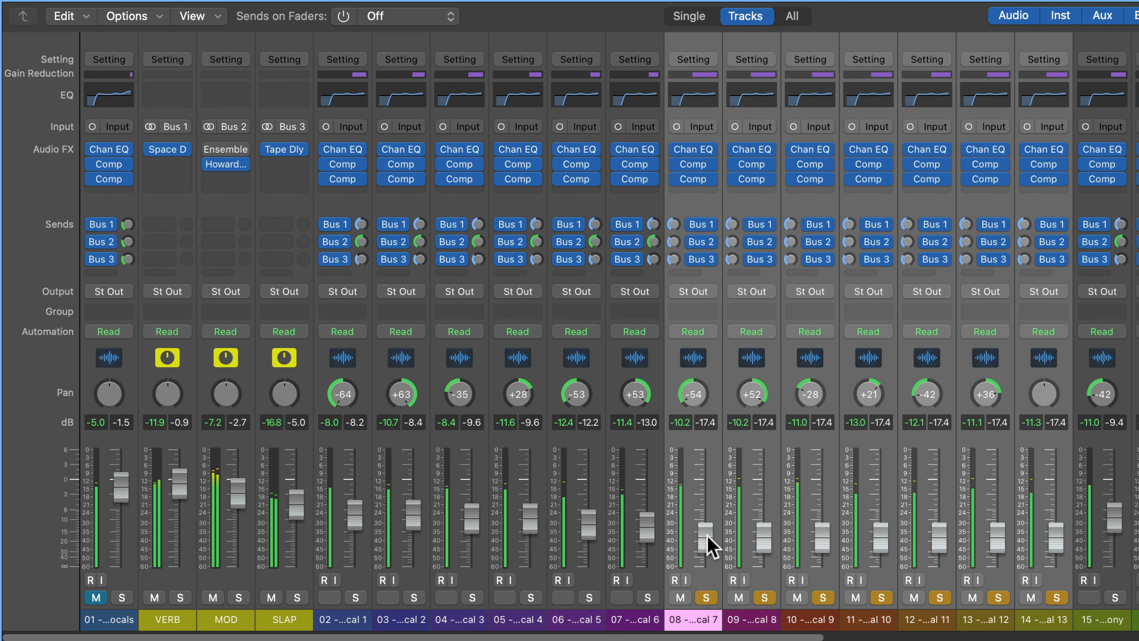
mouse_move(707, 541)
left_mouse_down()
mouse_move(705, 526)
mouse_move(705, 544)
left_mouse_up()
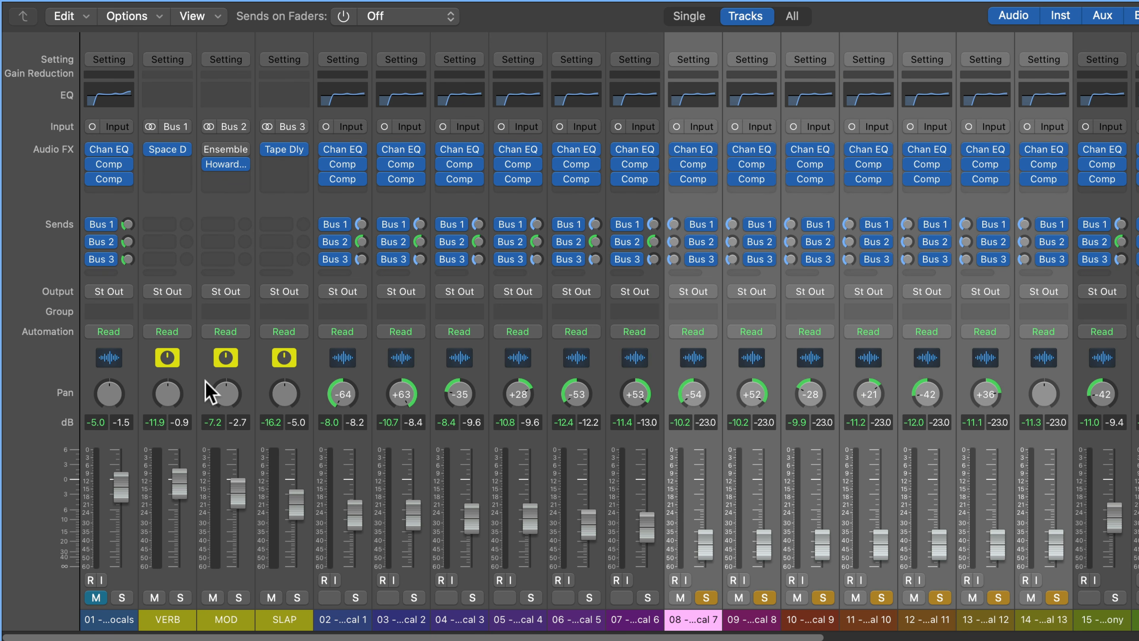
- Turn off solo on Group Vocals 7 to 13
scroll(807, 619, "right", 10)
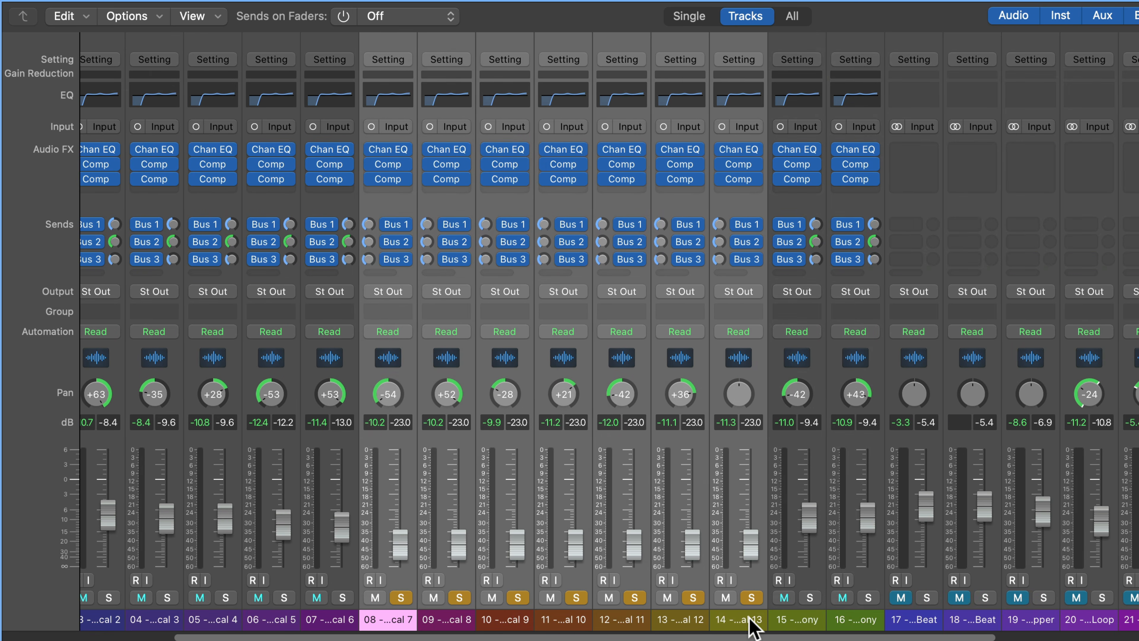
left_click(747, 620)
left_click(400, 598)
scroll(628, 369, "left", 10)
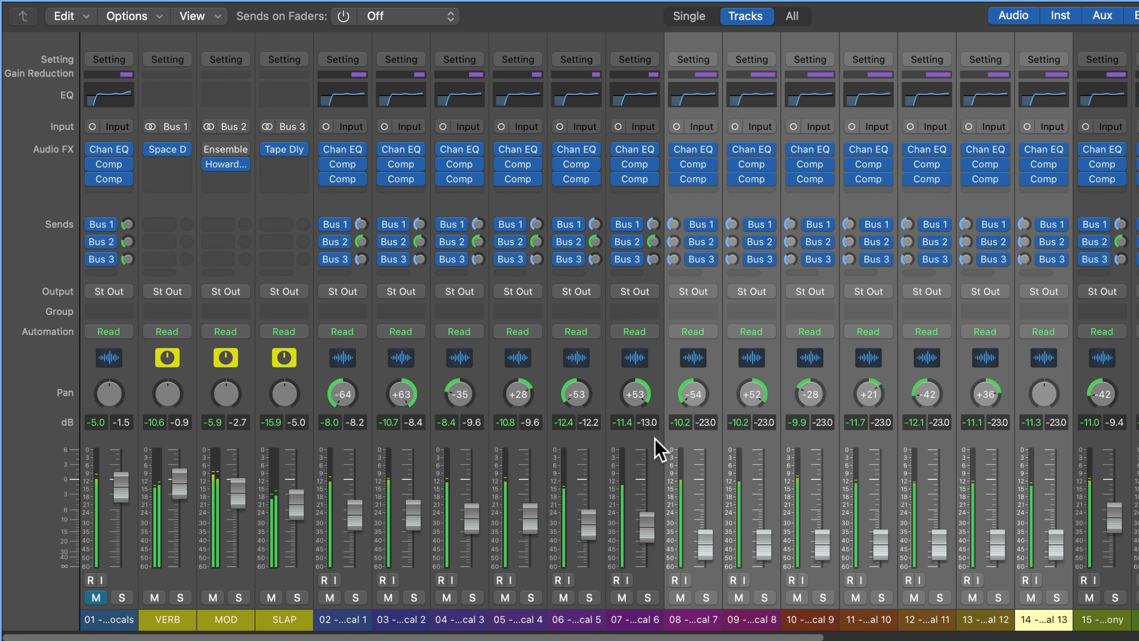
- During playback, adjust the send levels of Group Vocals 7 to 13, with Bus 1 at about -14.8 dB and Bus 3 at about -15.0 dB
left_click_drag(675, 224, 674, 258)
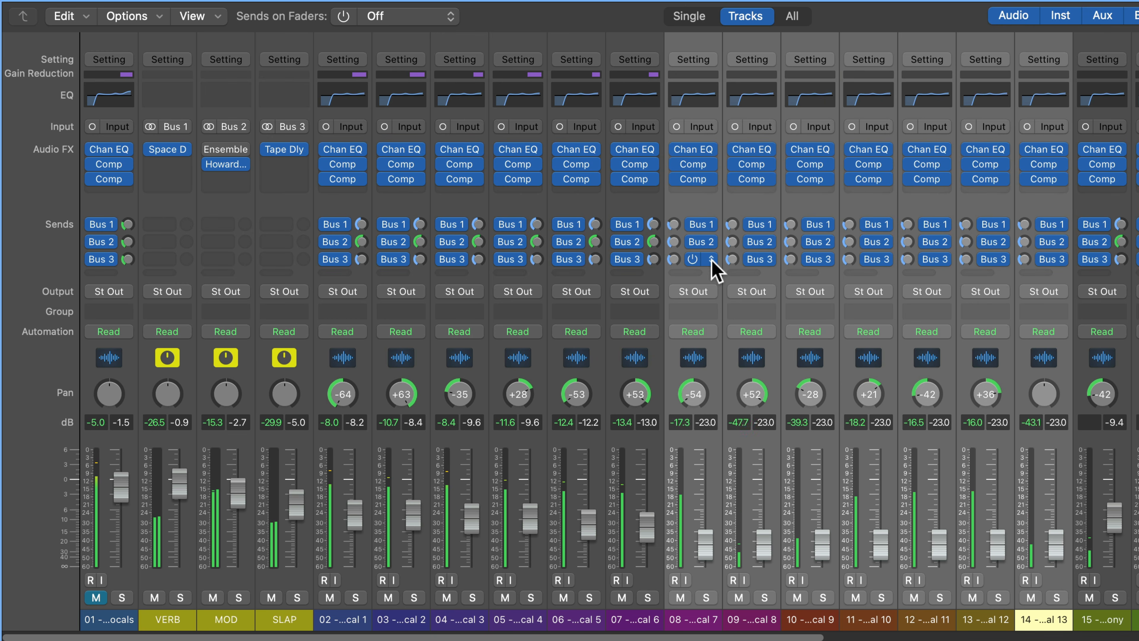
left_click_drag(674, 224, 674, 218)
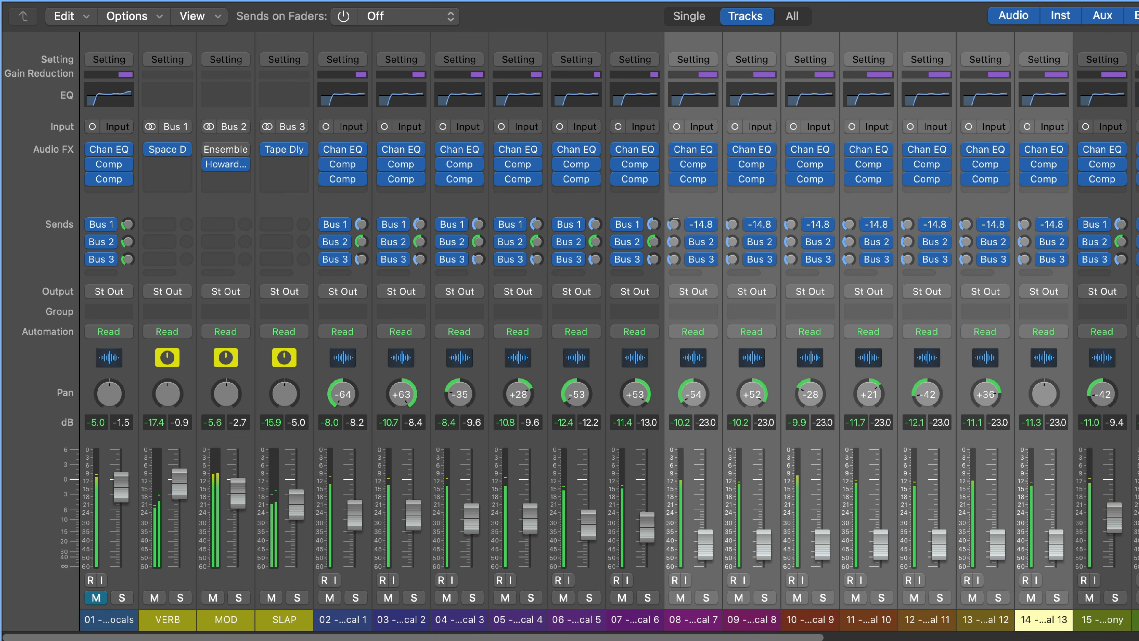
mouse_move(674, 259)
left_mouse_down()
mouse_move(679, 276)
mouse_move(687, 248)
left_mouse_up()
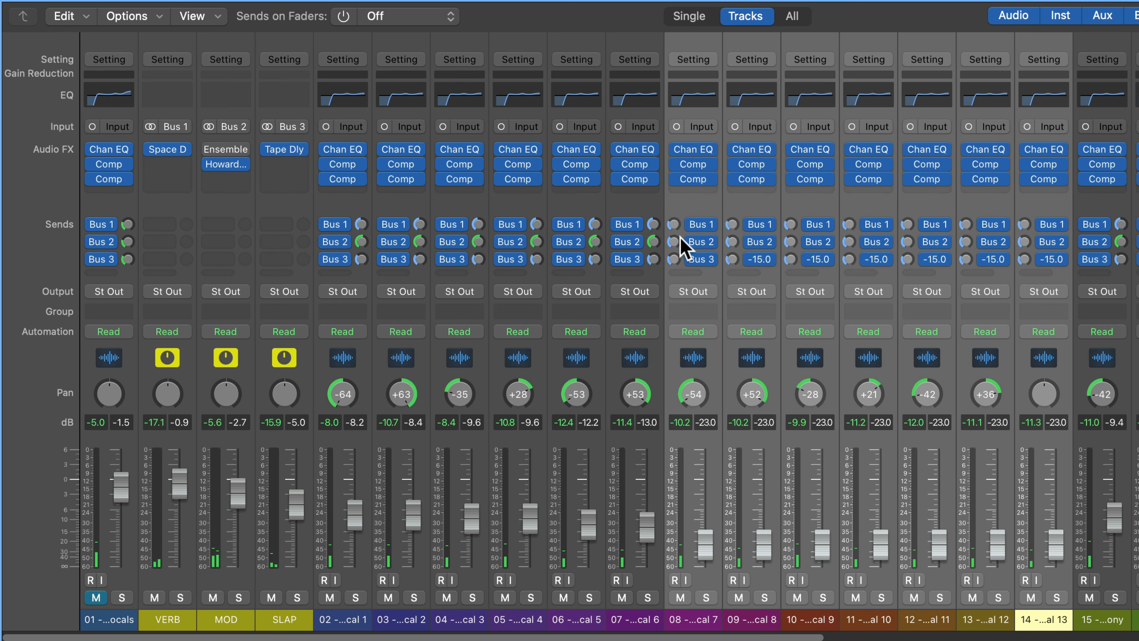
key("space")
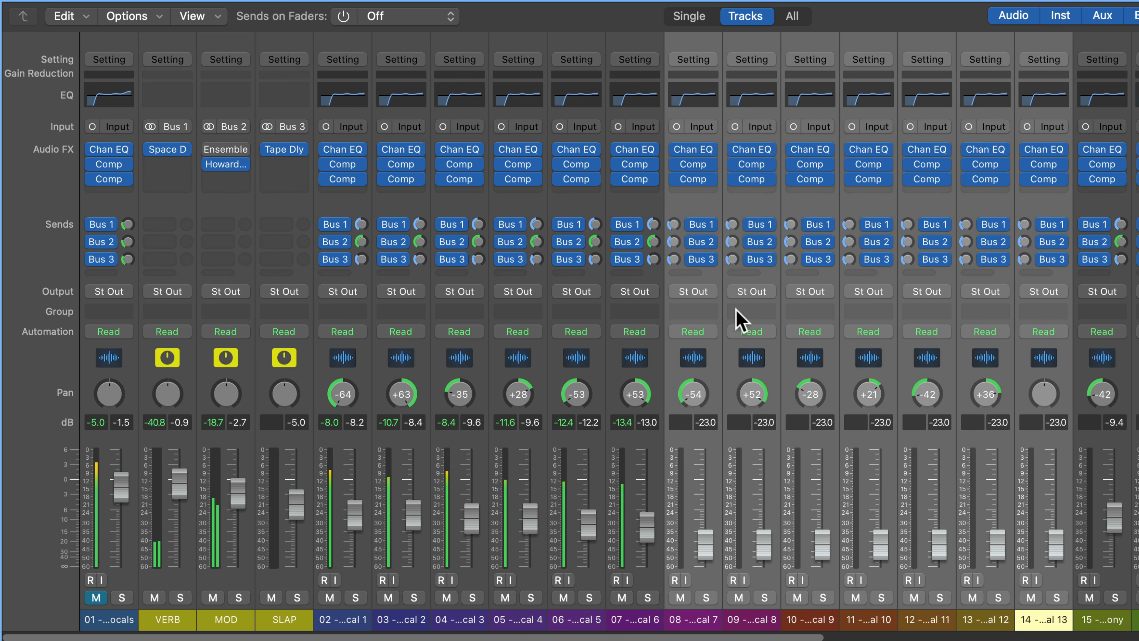
mouse_move(687, 263)
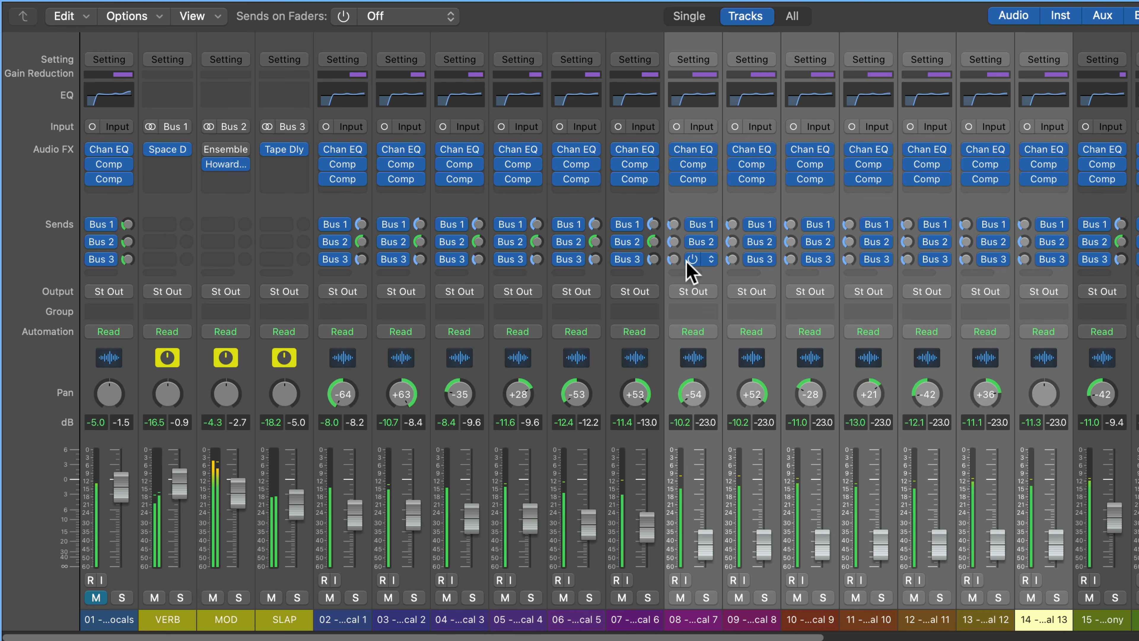
left_click(676, 242)
key("space")
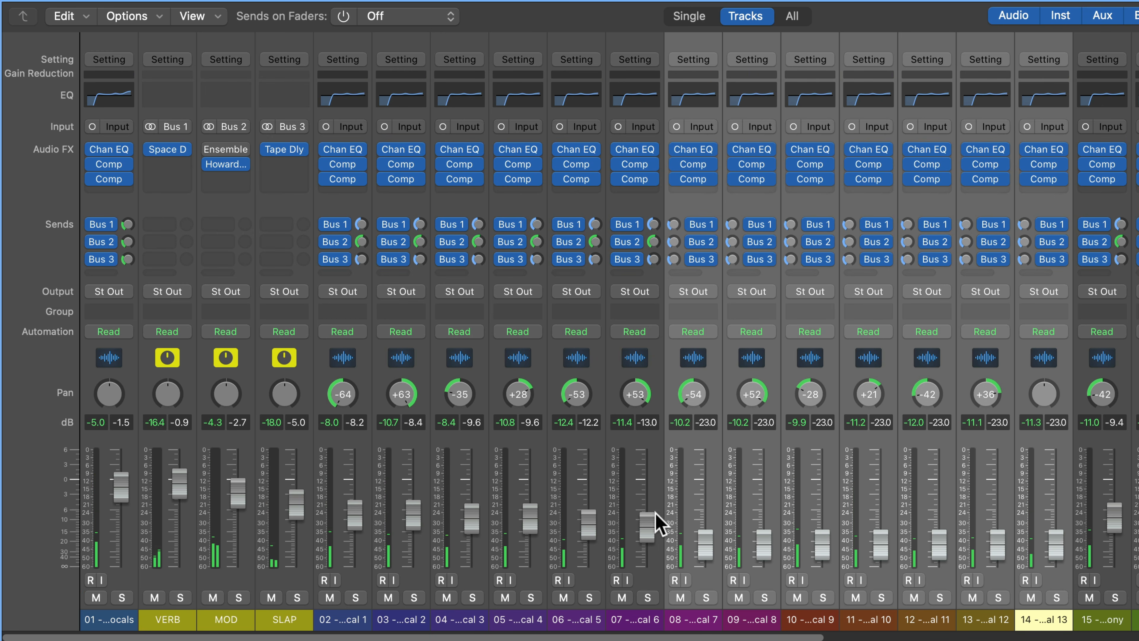
- Unmute the tracks from 17 - Drums 2 onward and, during looped chorus playback, select the VERB, MOD and SLAP channels together
scroll(1137, 557, "right", 10)
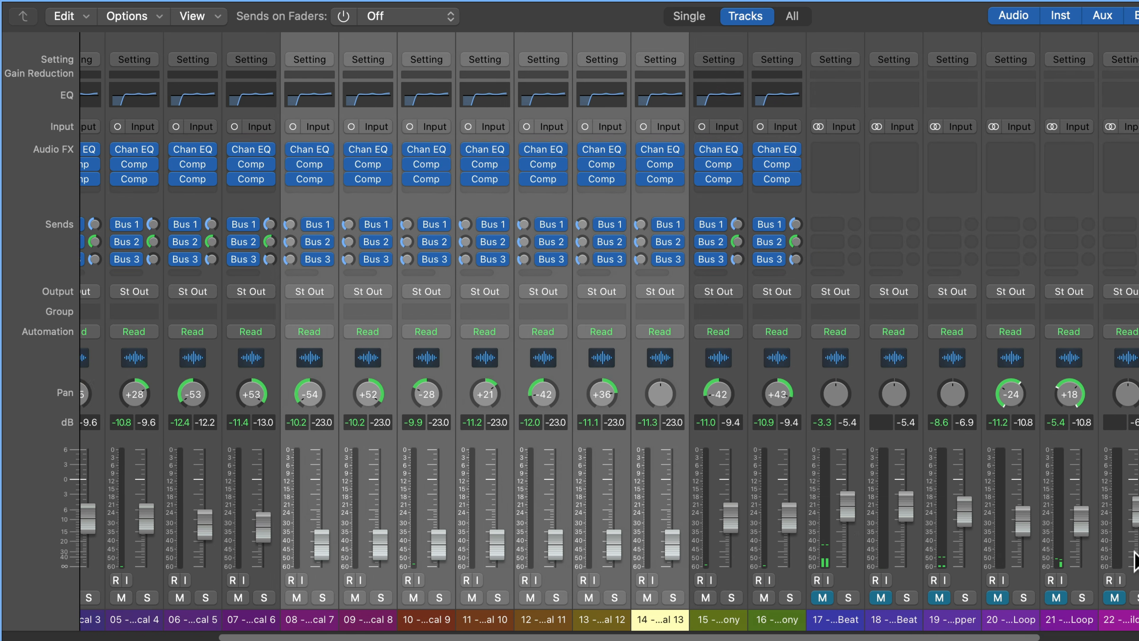
left_click(817, 618)
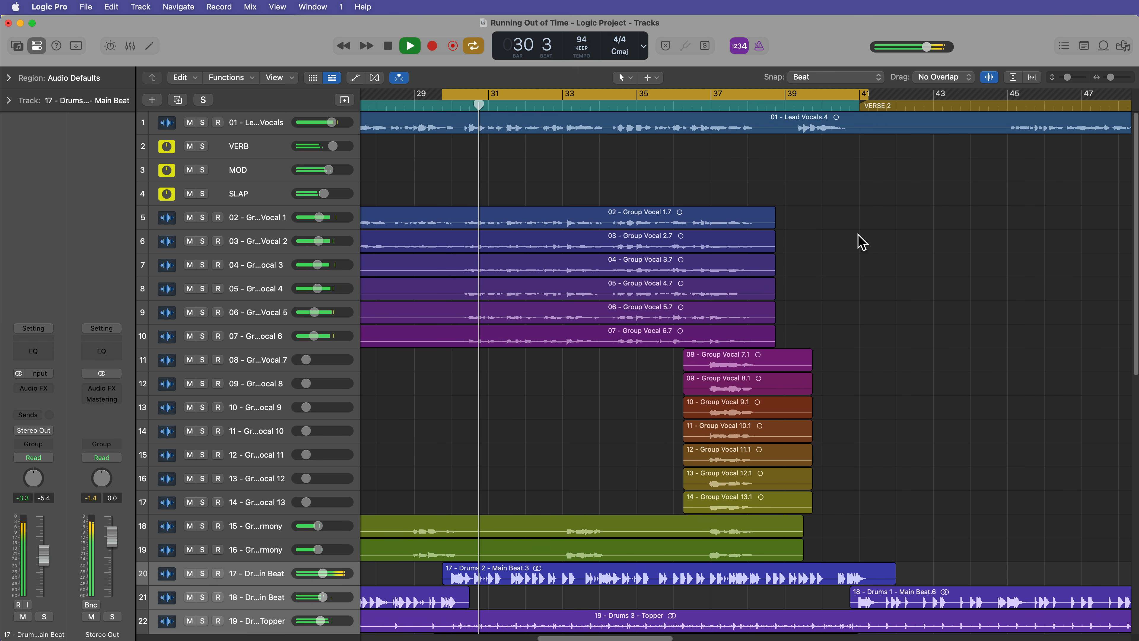
key("x")
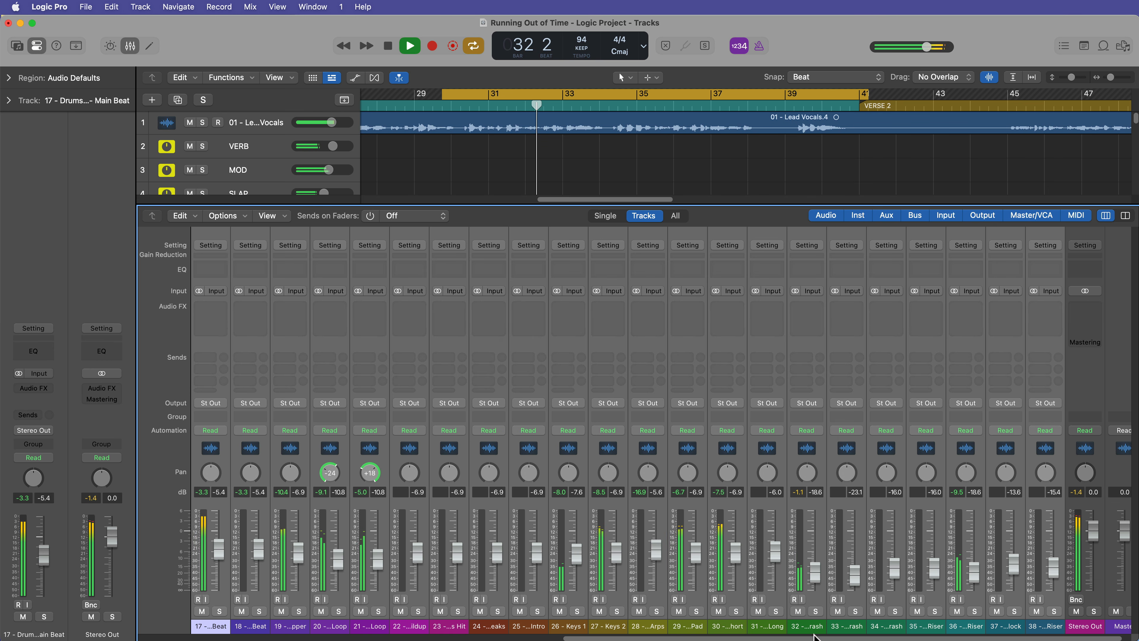
left_click_drag(785, 638, 358, 638)
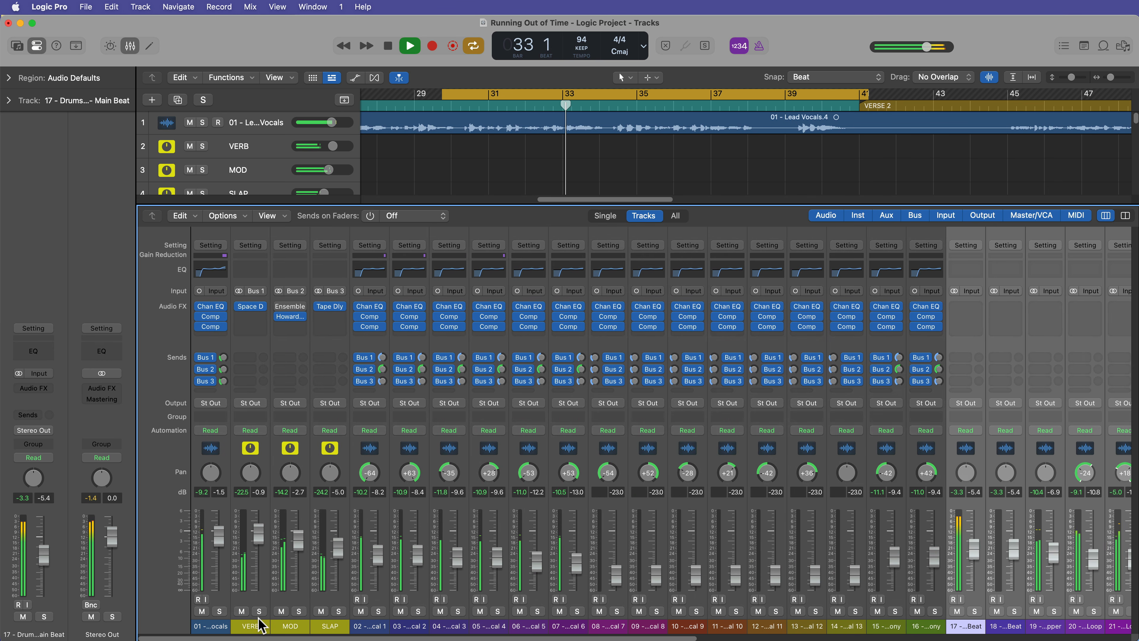
left_click_drag(253, 623, 320, 633)
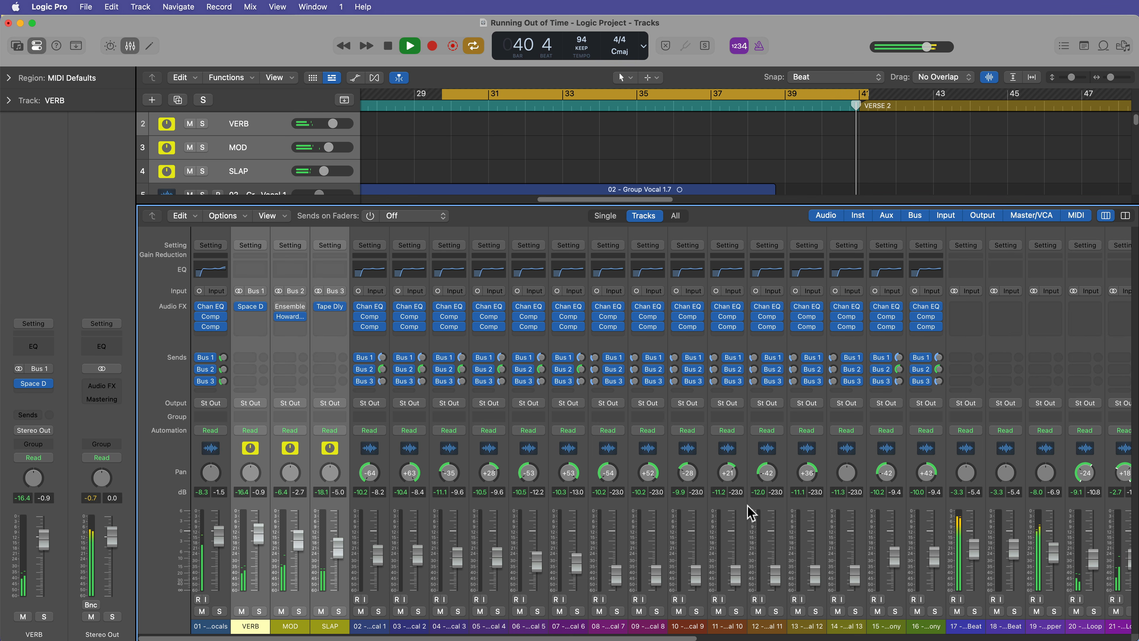
- Stop playback with cycling off, and return the playhead to bar 1 with the whole project fitted in view
key("space")
key("c")
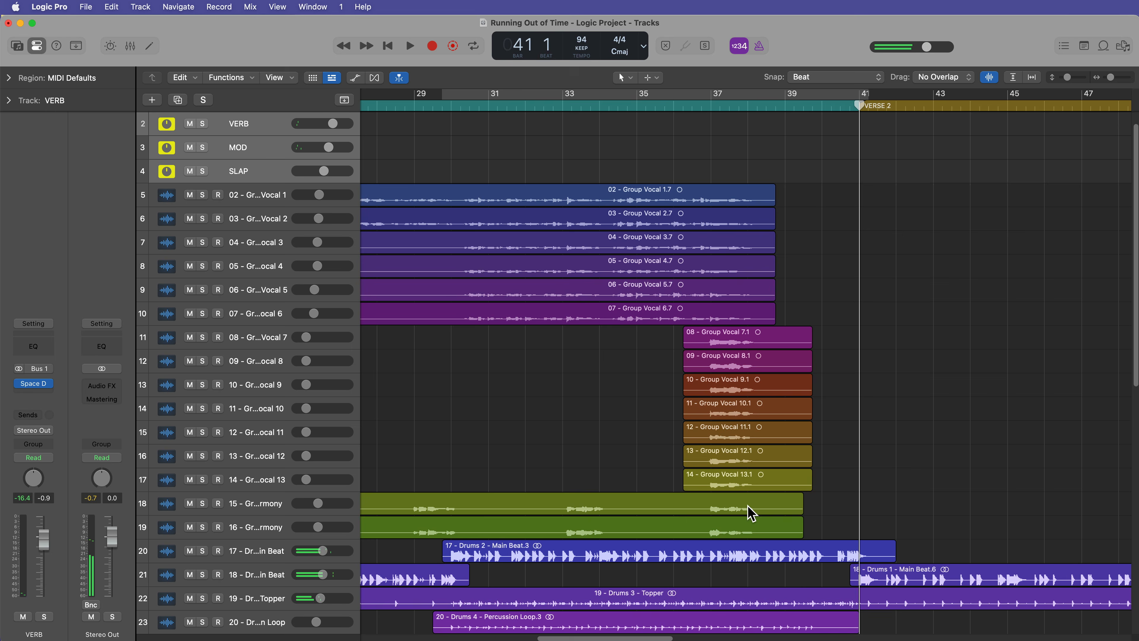
key("x")
key("Return")
key("z")
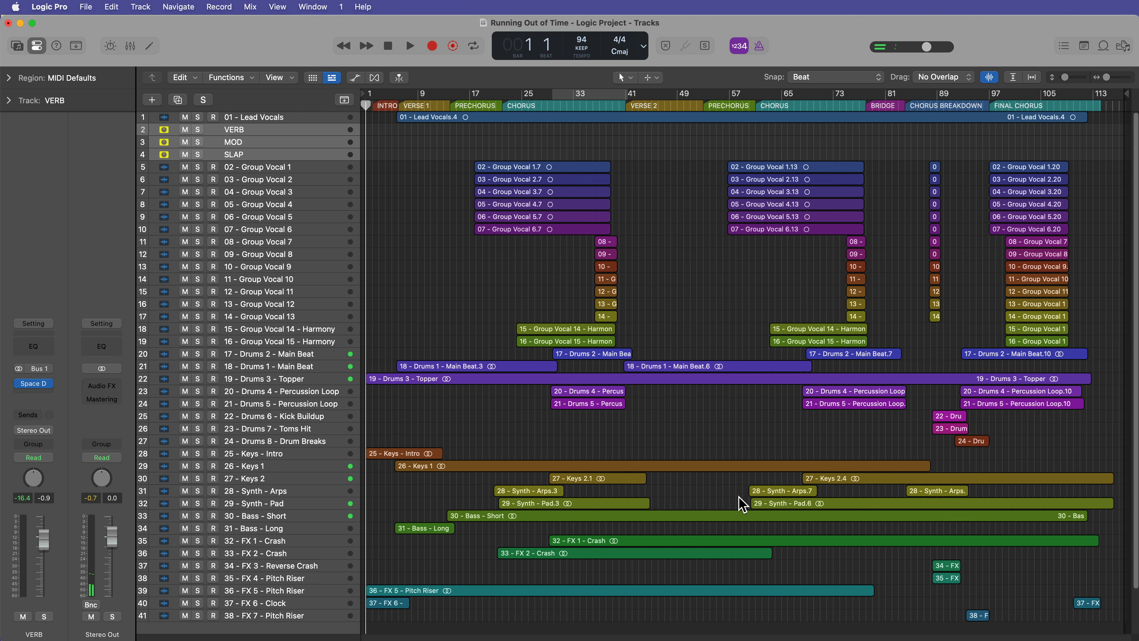
- Select all mixer channels from Lead Vocals through Group Vocal 15 - Harmony, including VERB, MOD and SLAP
key("x")
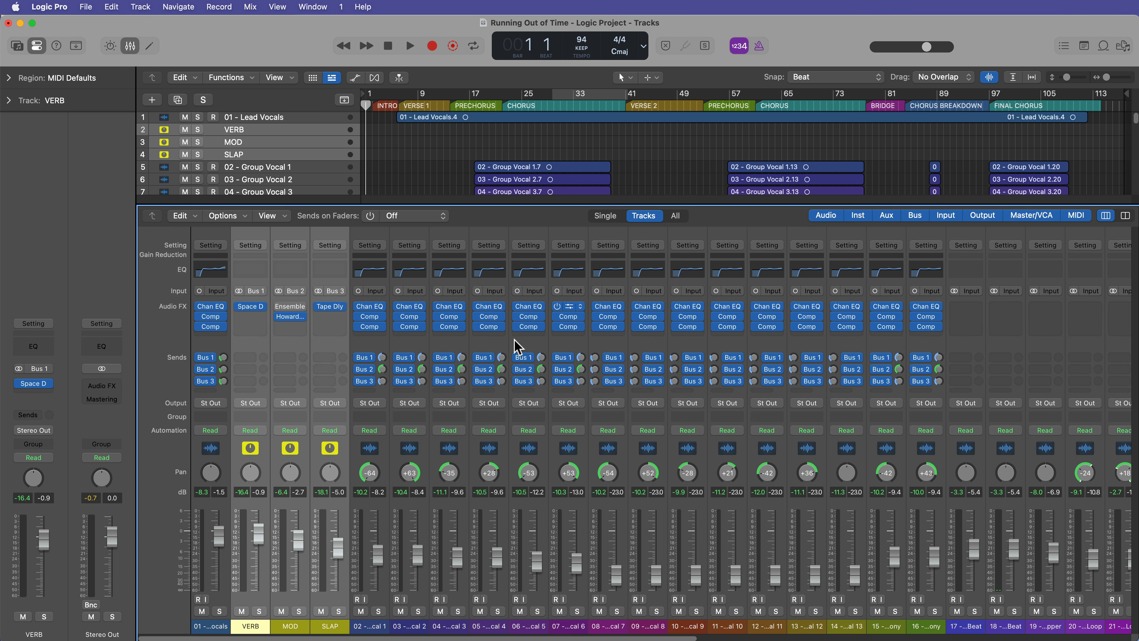
left_click_drag(215, 621, 919, 611)
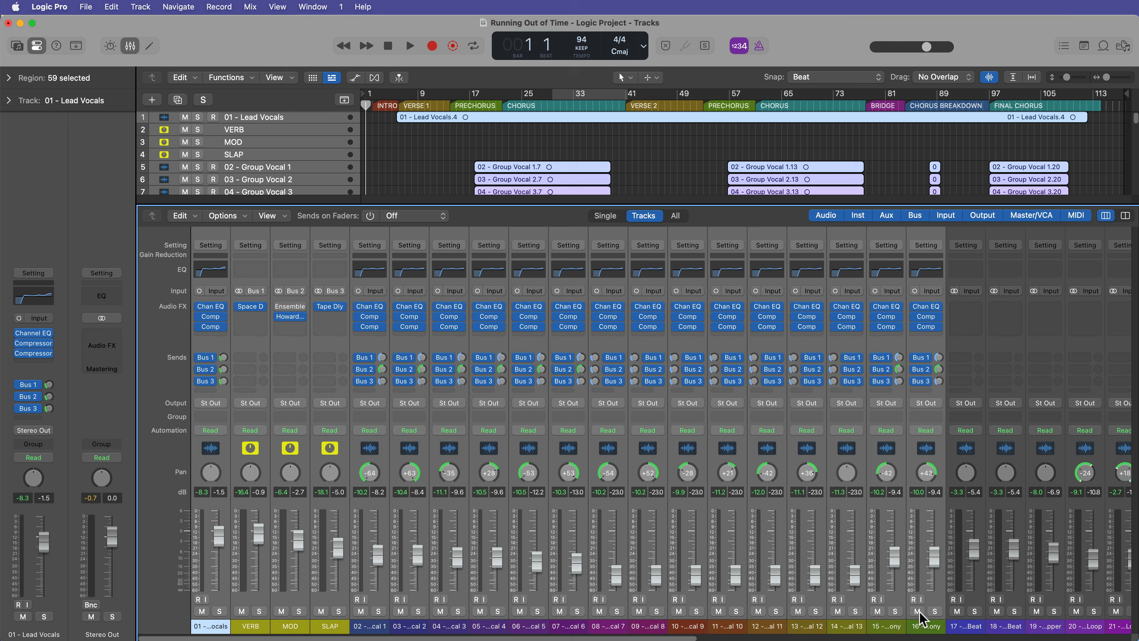